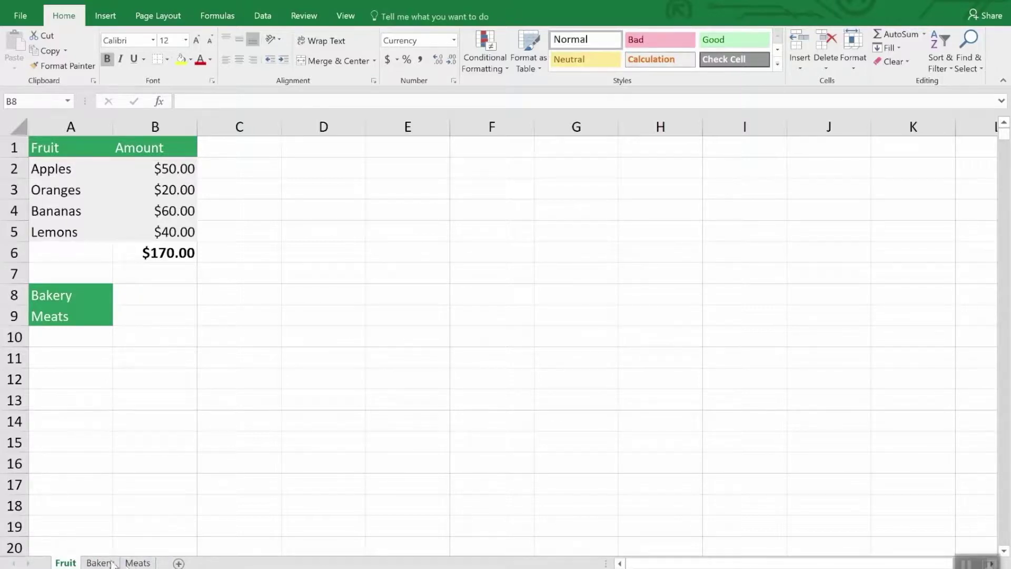
# - Check the Bakery and Meats sheets, and create a copy of the Fruit sheet before Fruit in Inventory.xlsx
pyautogui.click(111, 564)
pyautogui.click(138, 563)
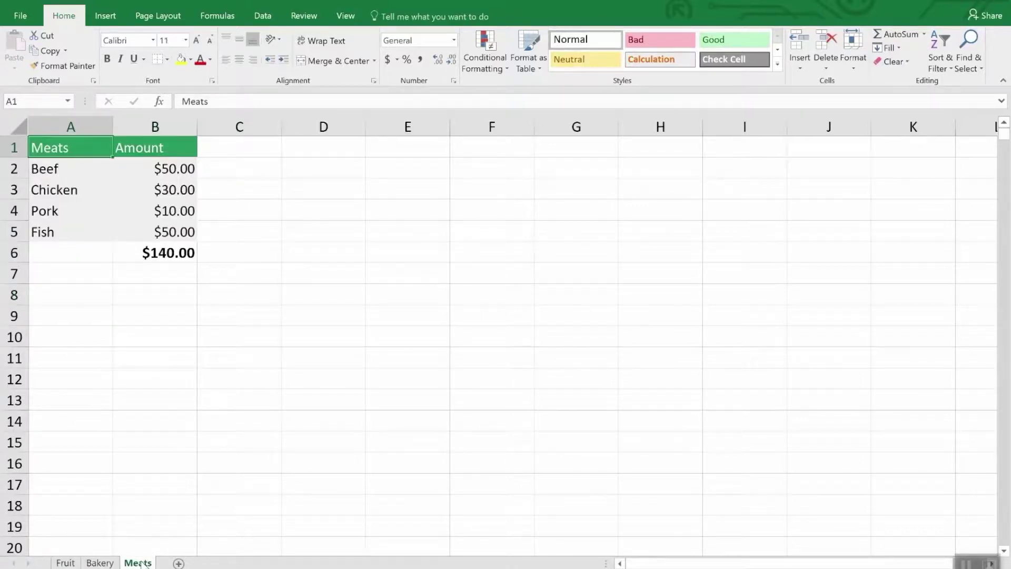
pyautogui.click(72, 563)
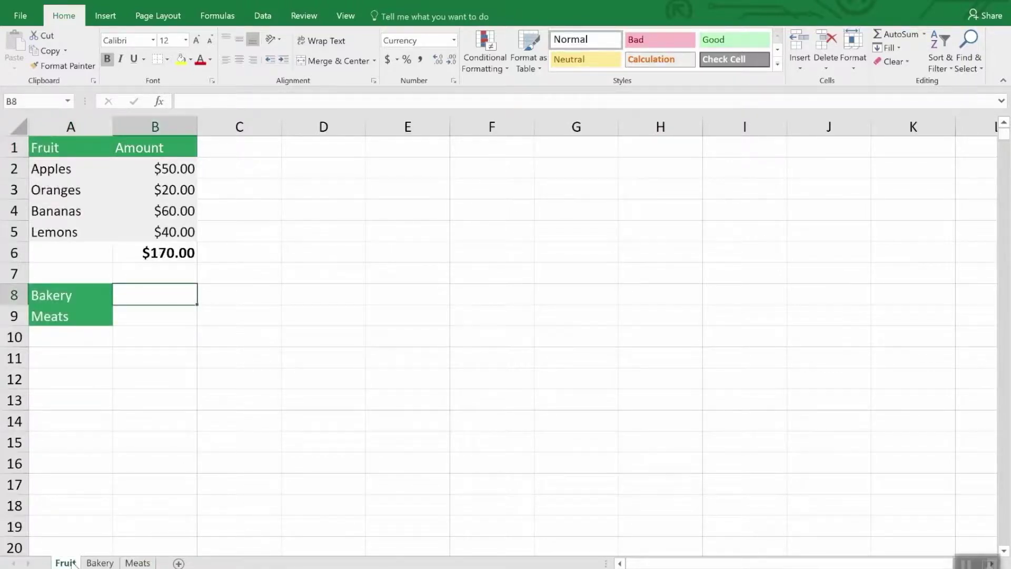
pyautogui.rightClick(72, 563)
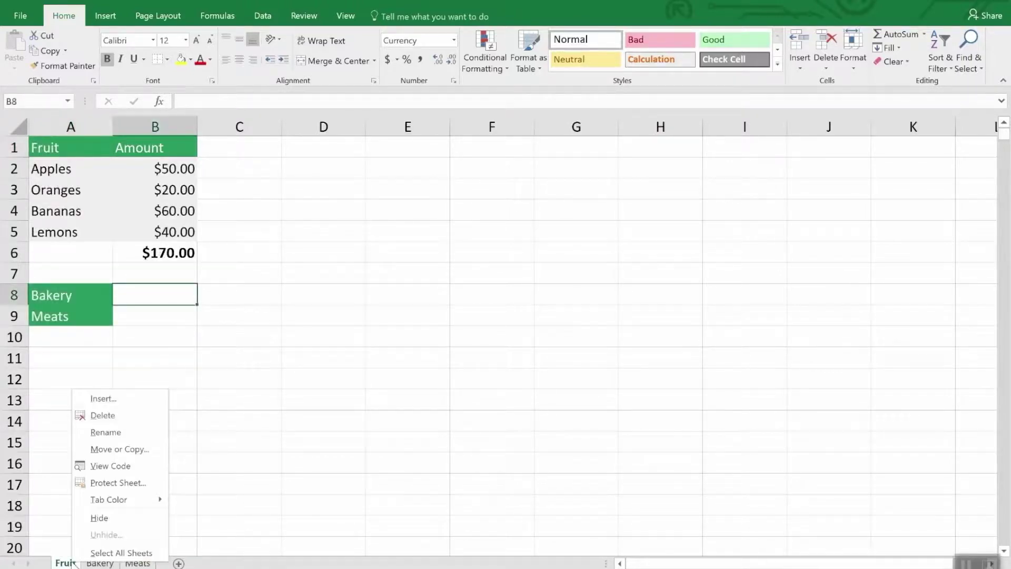
pyautogui.click(130, 451)
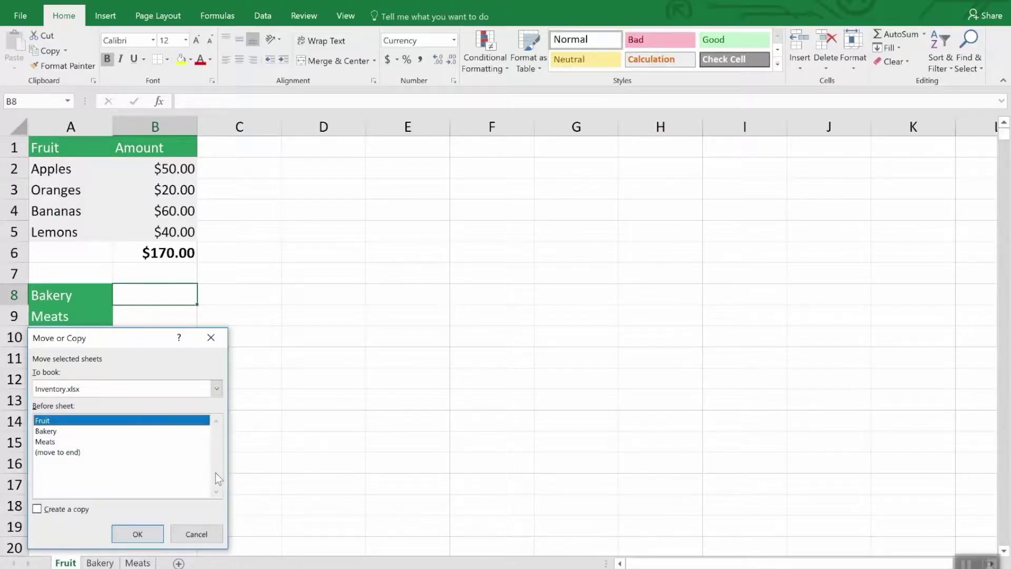
pyautogui.click(60, 513)
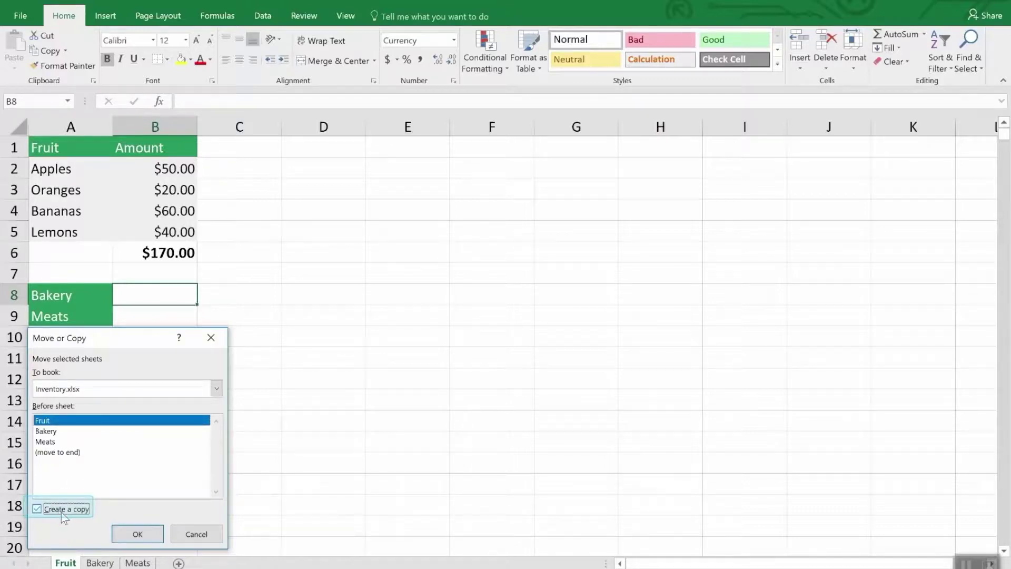
pyautogui.click(138, 535)
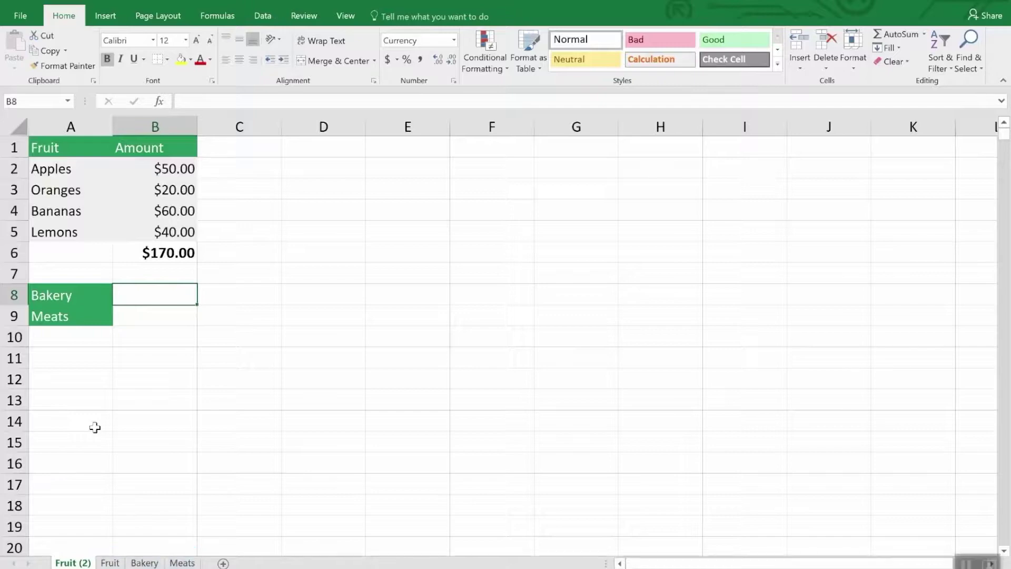
# - Delete the duplicate of the Fruit sheet from the workbook
pyautogui.rightClick(65, 562)
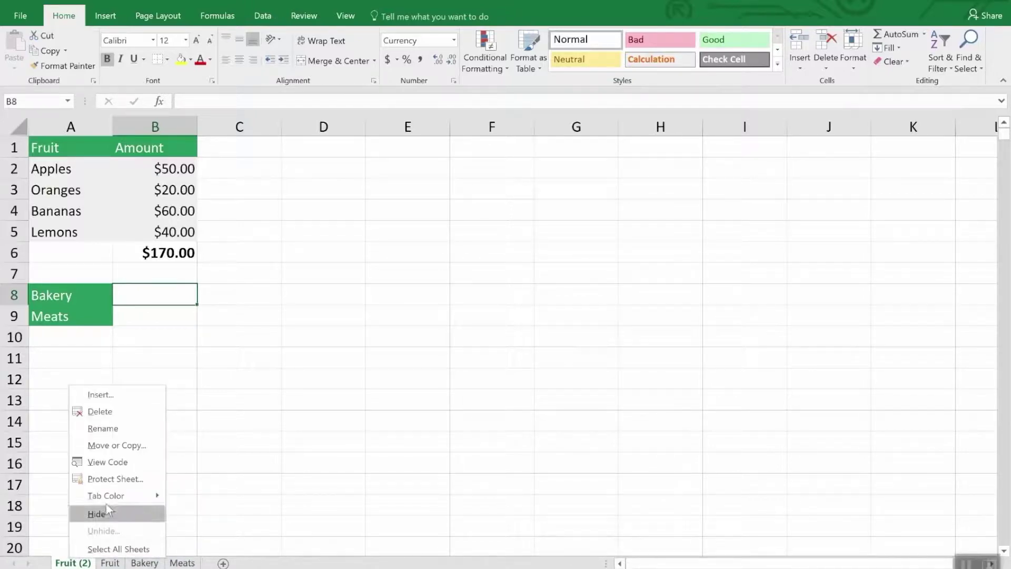
pyautogui.click(108, 407)
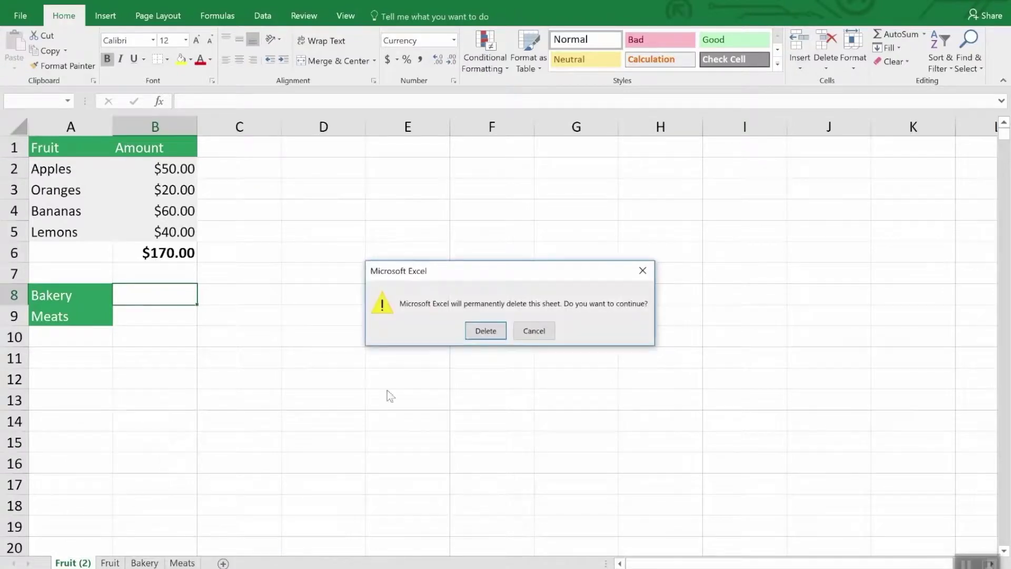
pyautogui.click(481, 331)
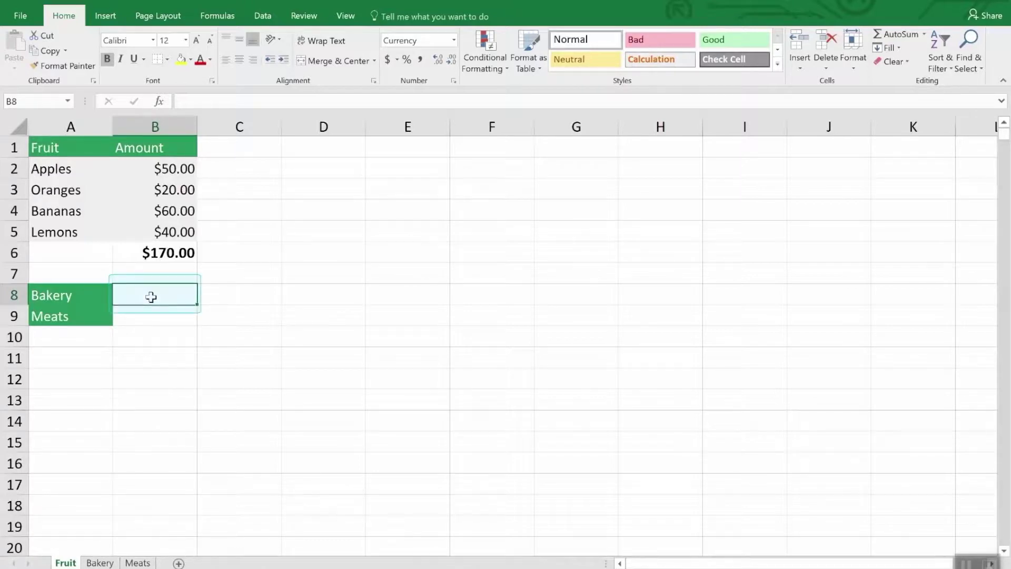
# - Enter a SUM formula in B8 of the Fruit sheet that pulls in the total from cell B7 of the Bakery sheet
pyautogui.write('=')
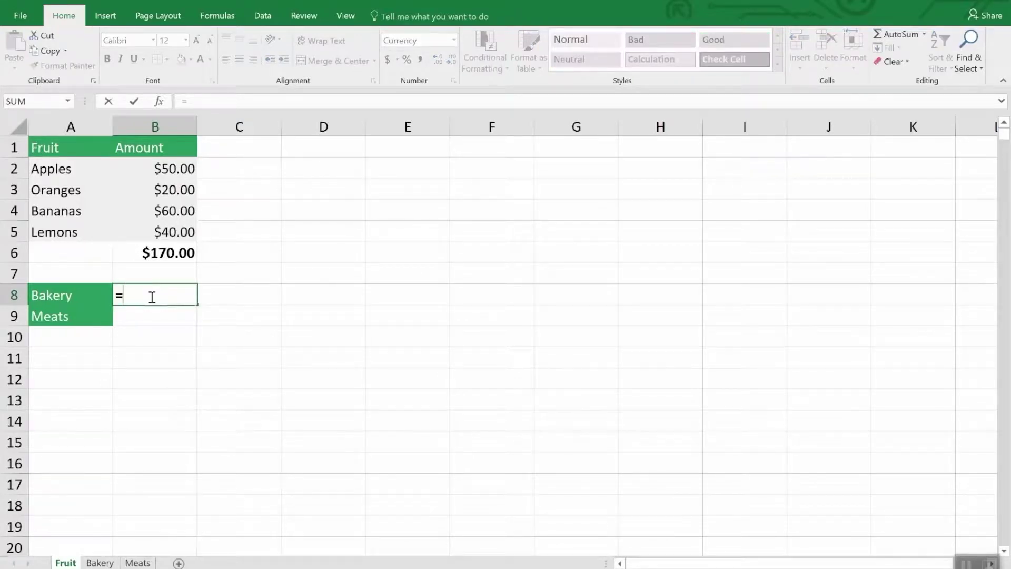
pyautogui.write('sum')
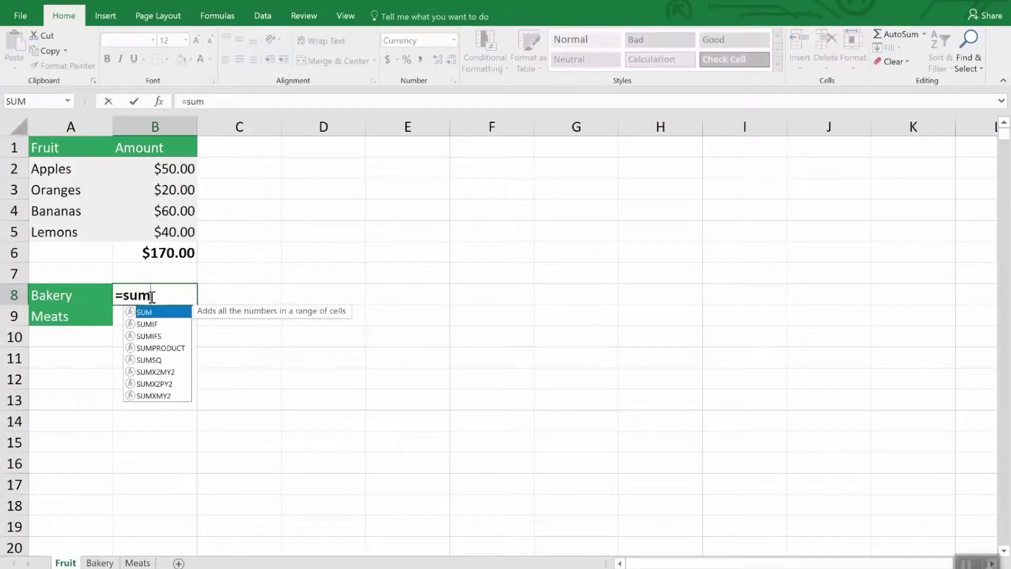
pyautogui.write('(')
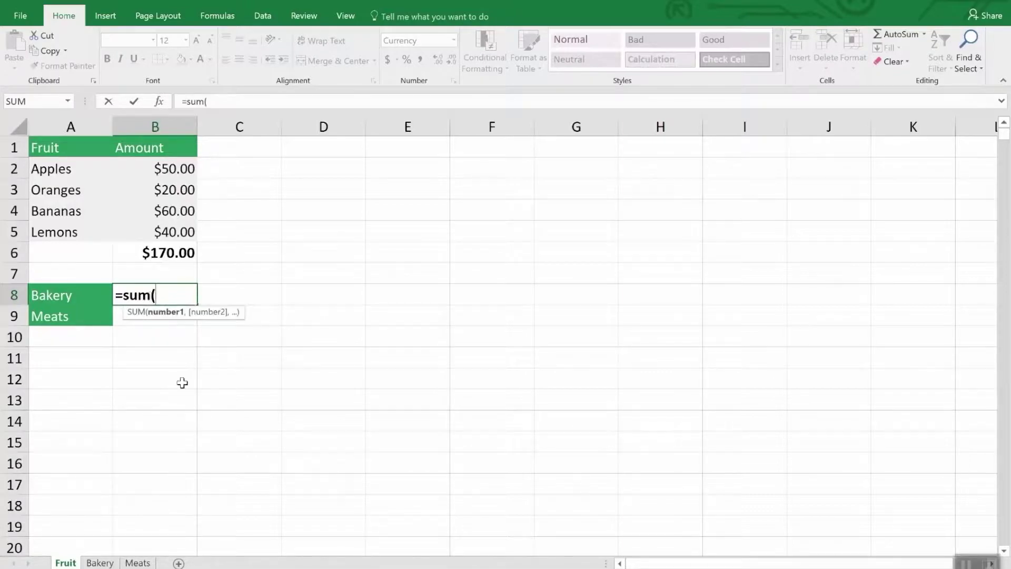
pyautogui.click(104, 562)
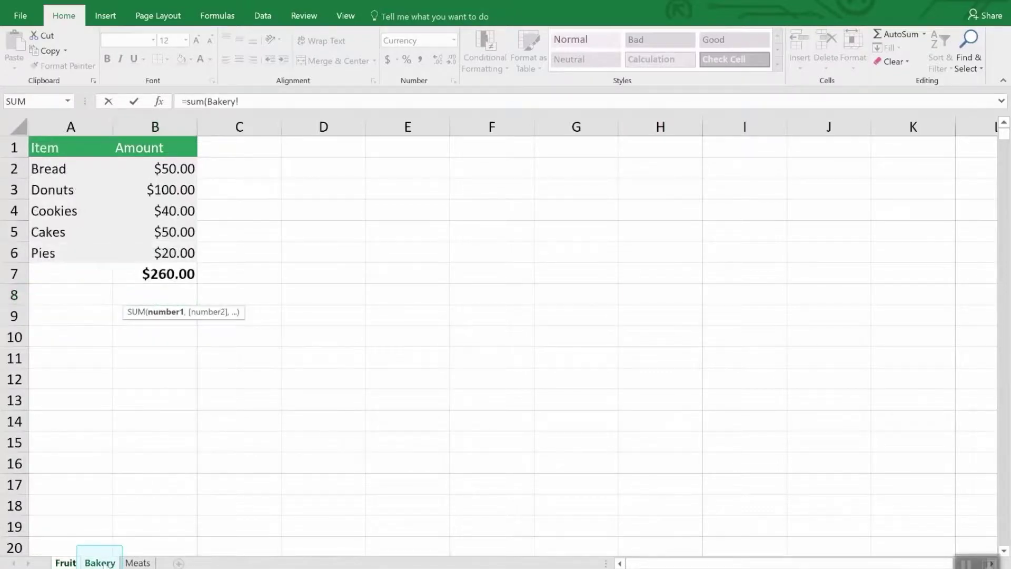
pyautogui.click(176, 272)
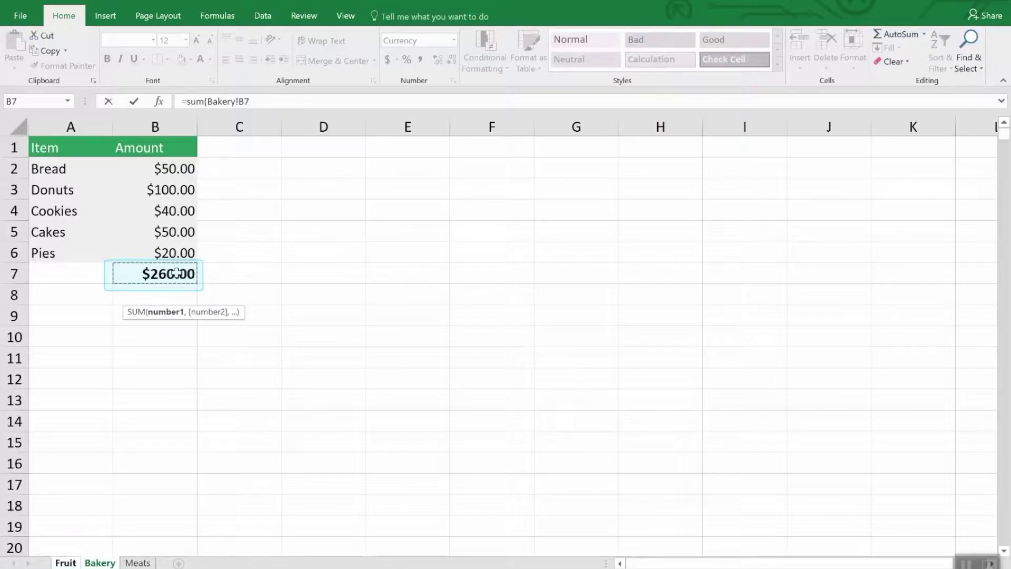
pyautogui.press('Return')
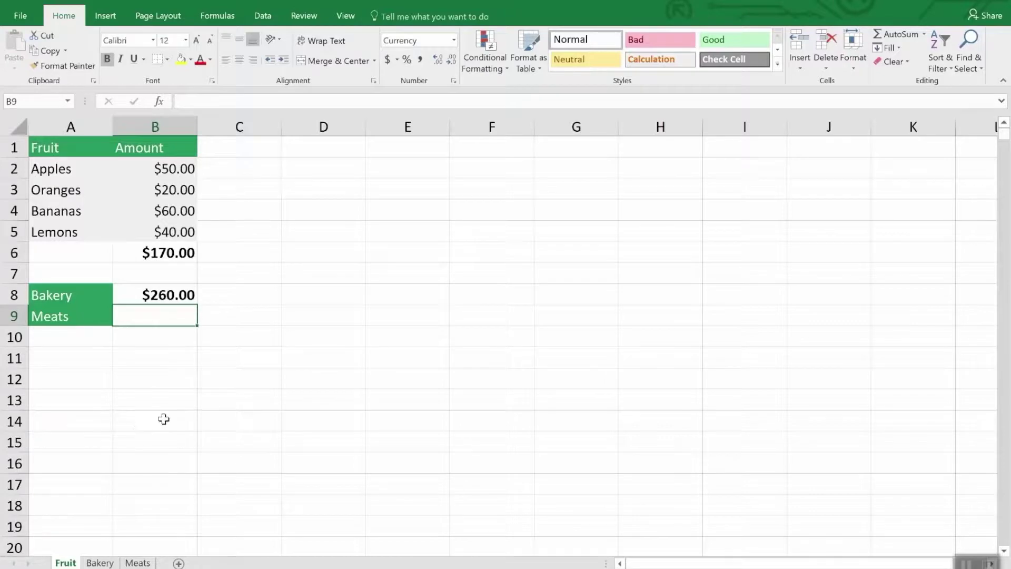
# - Enter a SUM formula in B9 of the Fruit sheet that adds cells B3 and B5 of the Meats sheet
pyautogui.write('=sum(')
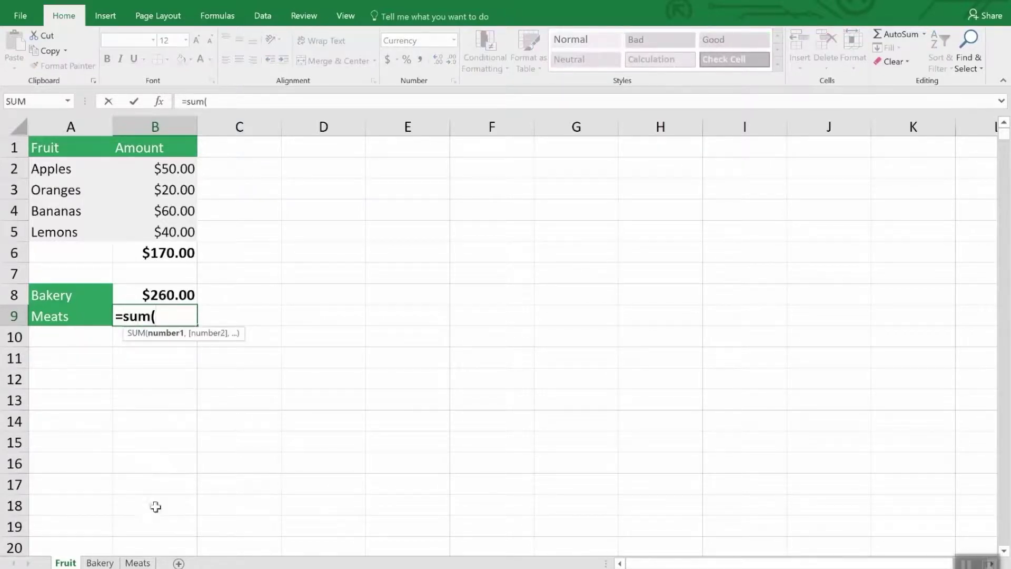
pyautogui.click(149, 562)
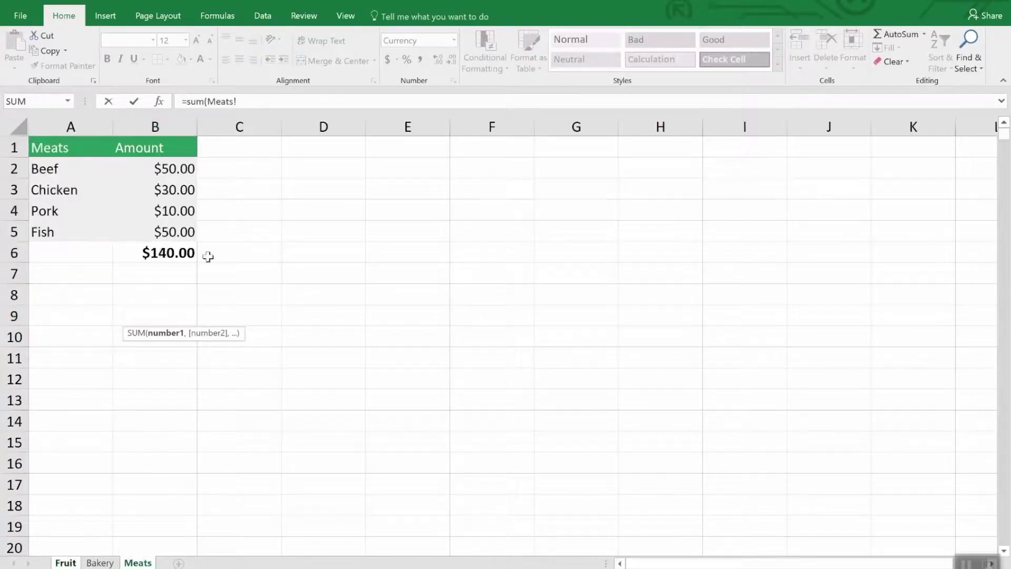
pyautogui.click(181, 190)
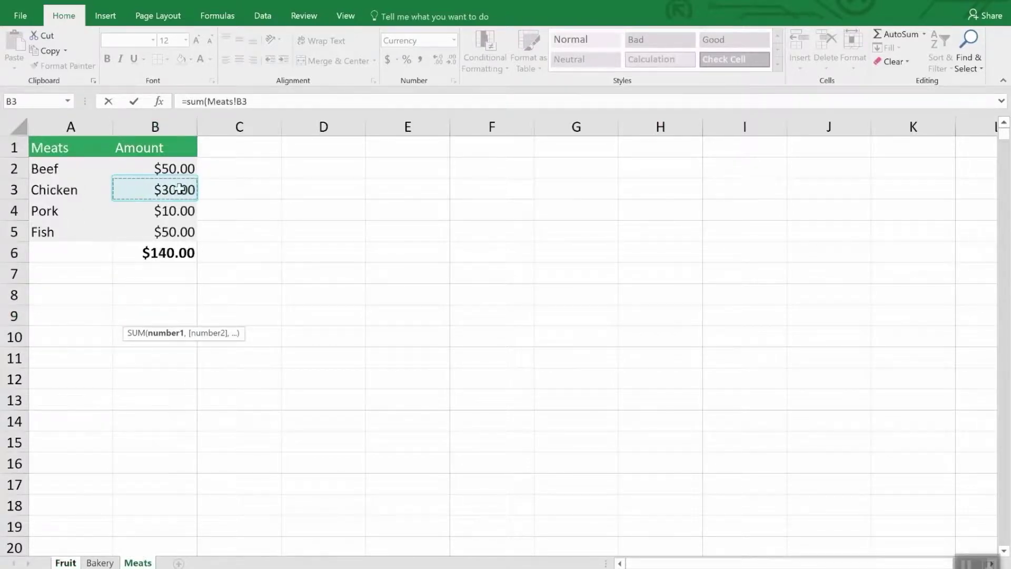
pyautogui.keyDown('ctrl'); pyautogui.click(181, 232); pyautogui.keyUp('ctrl')
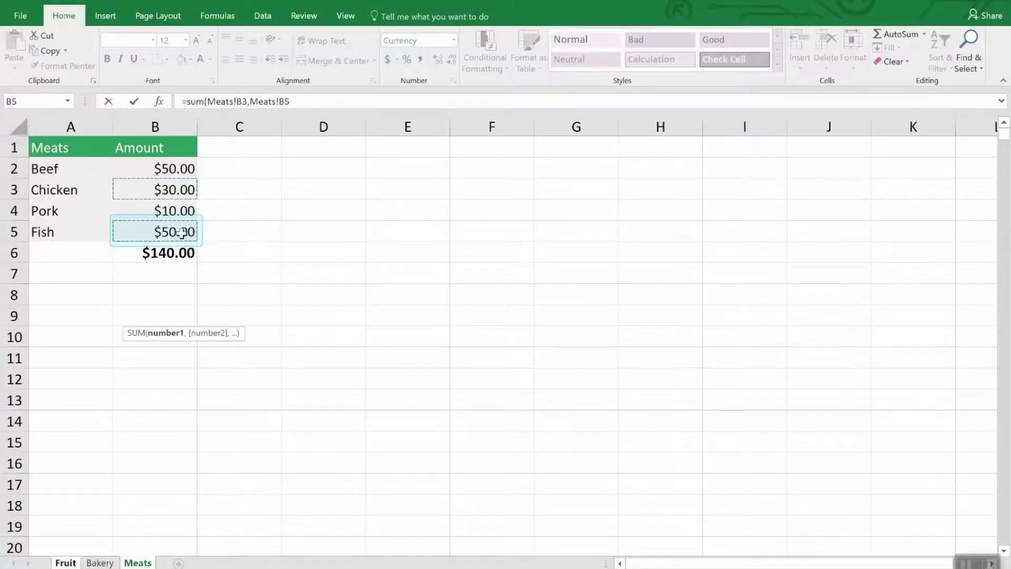
pyautogui.press('Return')
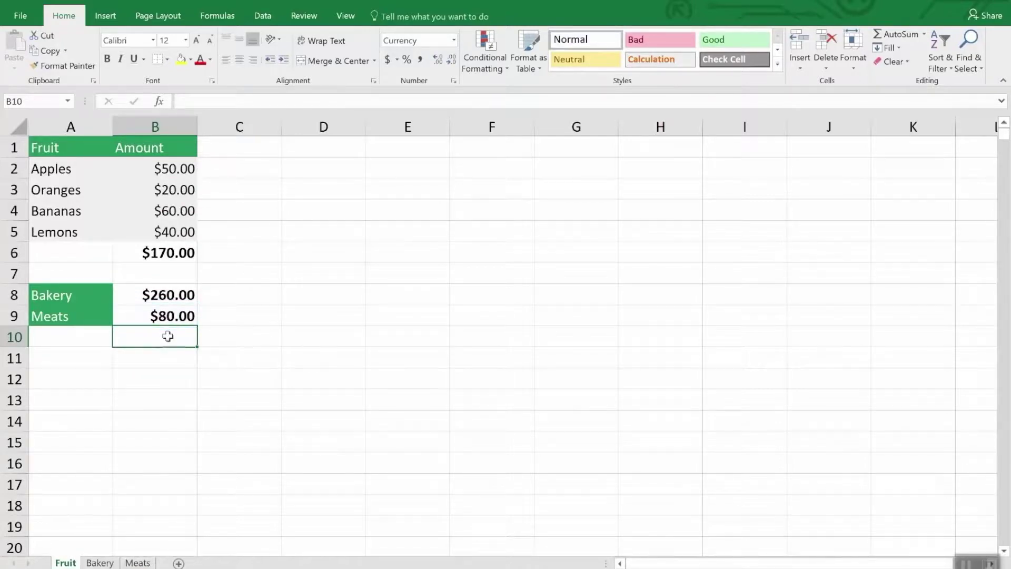
# - Edit the formula in B8, replacing its Bakery sheet reference with the Meats sheet
pyautogui.click(170, 297)
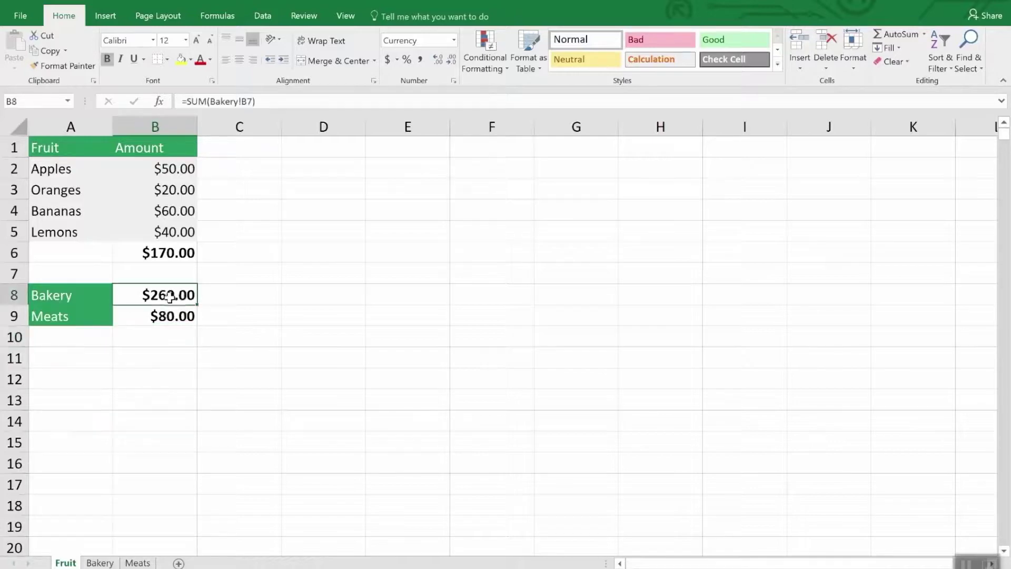
pyautogui.click(279, 102)
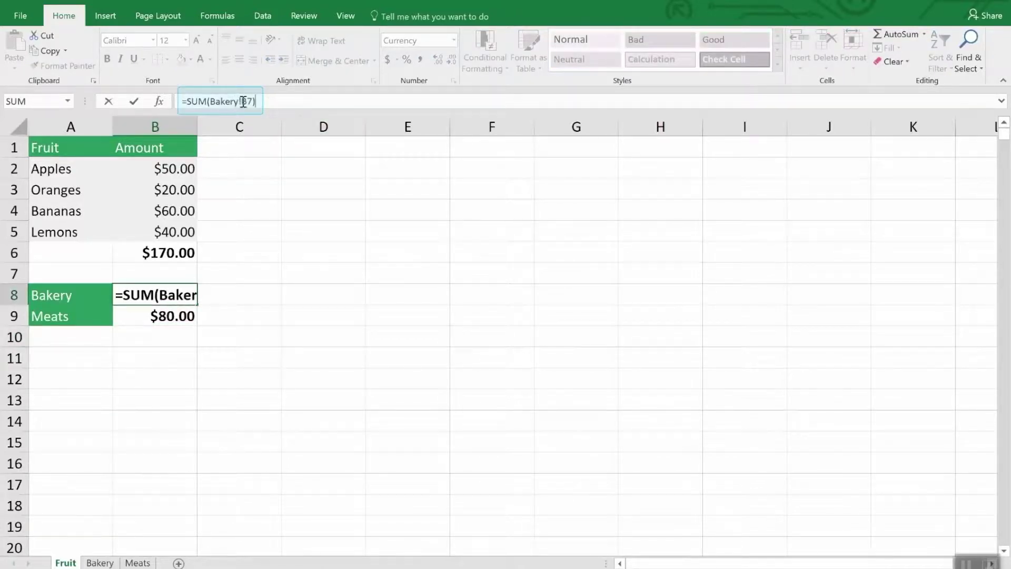
pyautogui.moveTo(243, 101); pyautogui.dragTo(211, 101)
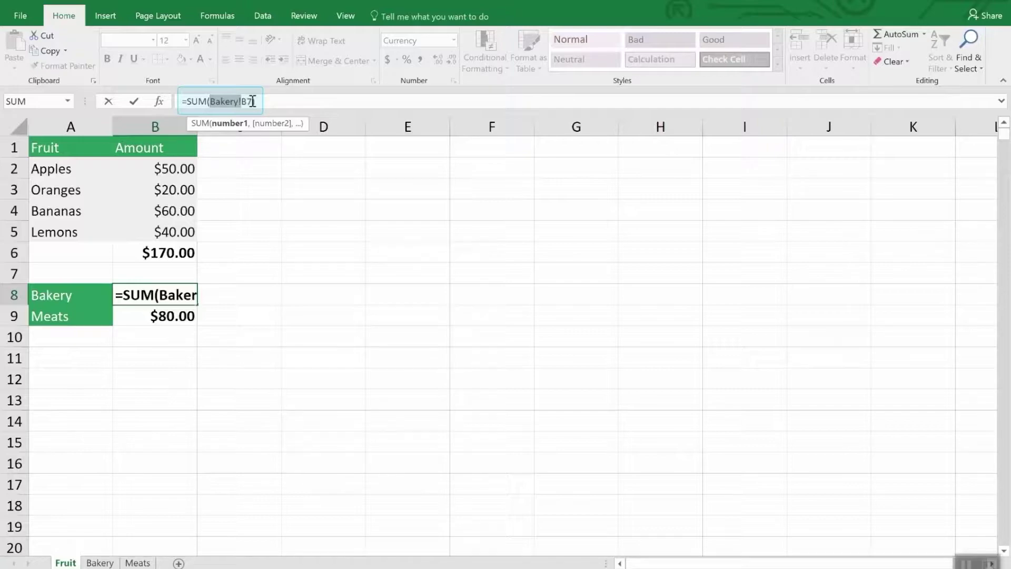
pyautogui.write(')')
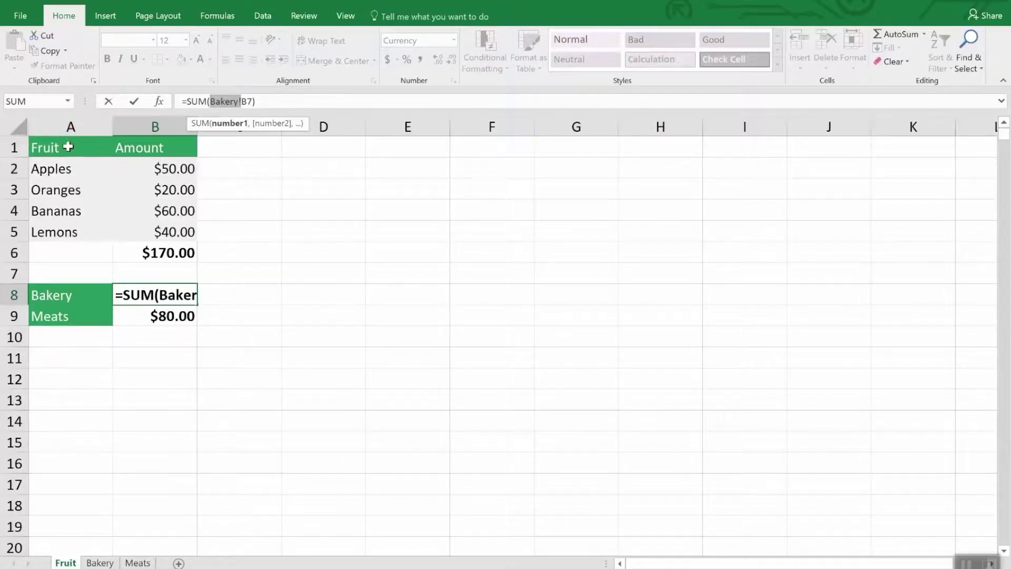
pyautogui.click(98, 563)
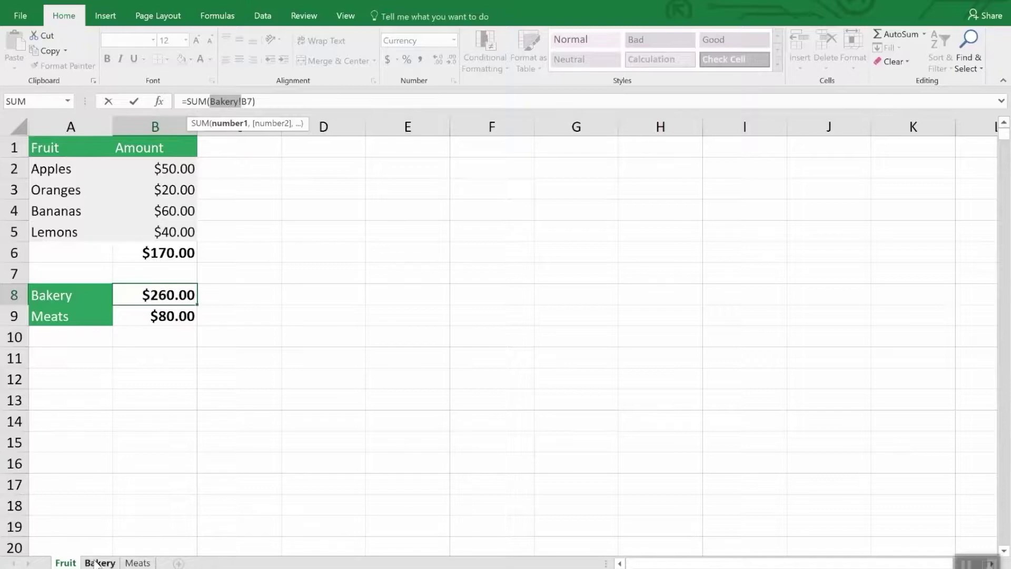
pyautogui.click(137, 562)
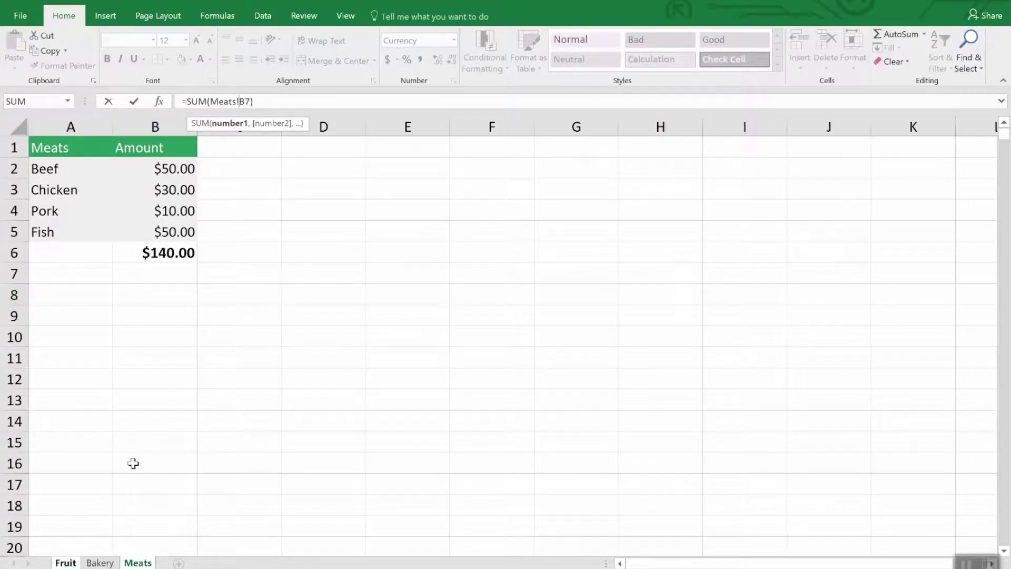
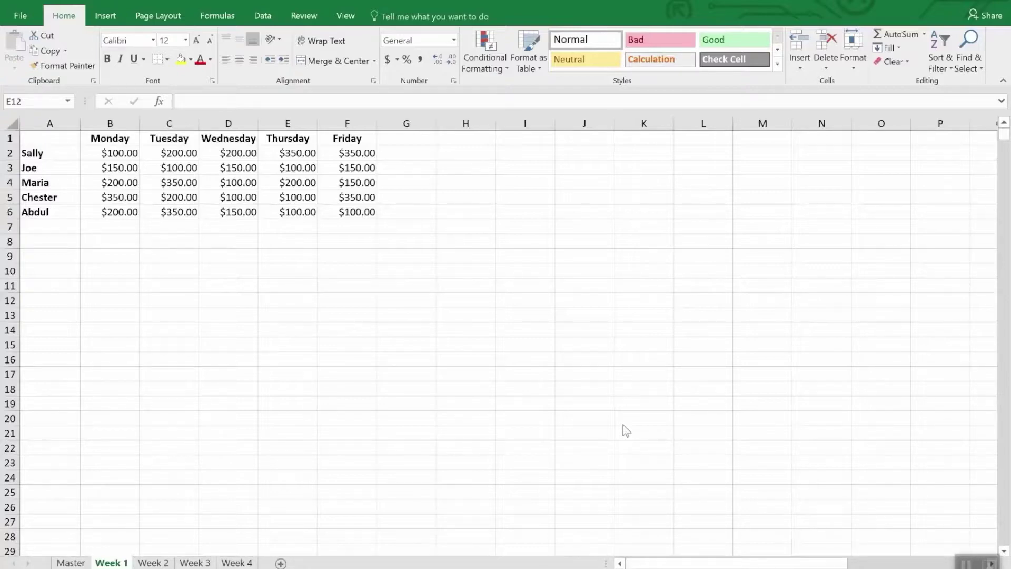
# - Review the Week 3 and Week 4 sheets, and start Consolidate at A1 of the Master sheet with the Sum function
pyautogui.click(195, 563)
pyautogui.click(233, 562)
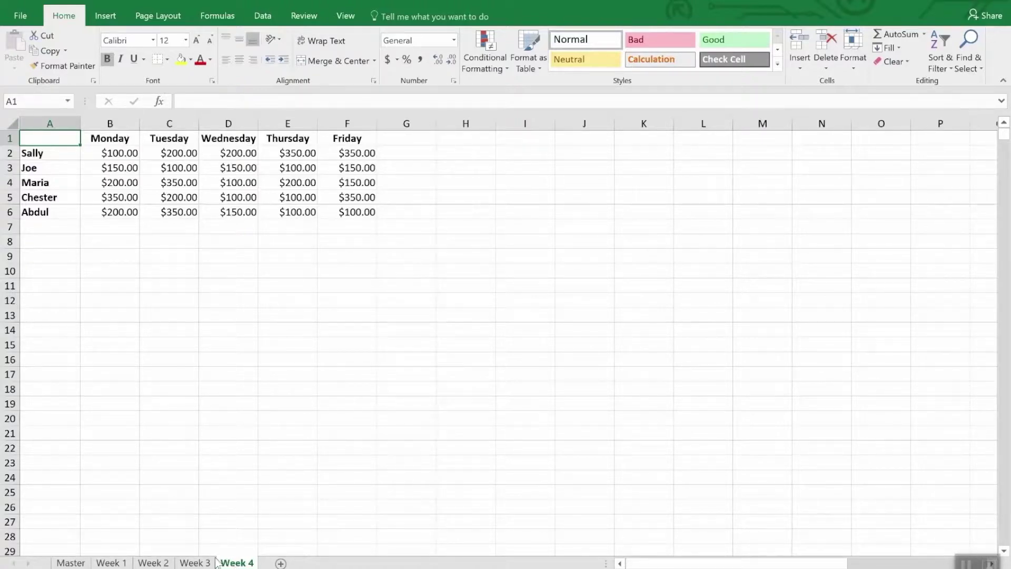
pyautogui.keyDown('ctrl'); pyautogui.click(71, 563); pyautogui.keyUp('ctrl')
pyautogui.click(71, 563)
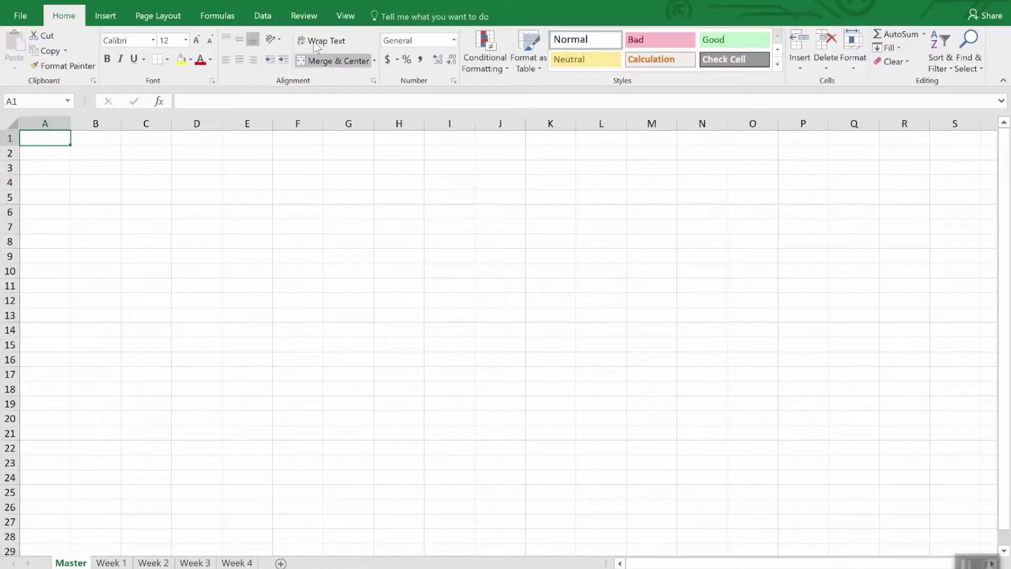
pyautogui.click(265, 16)
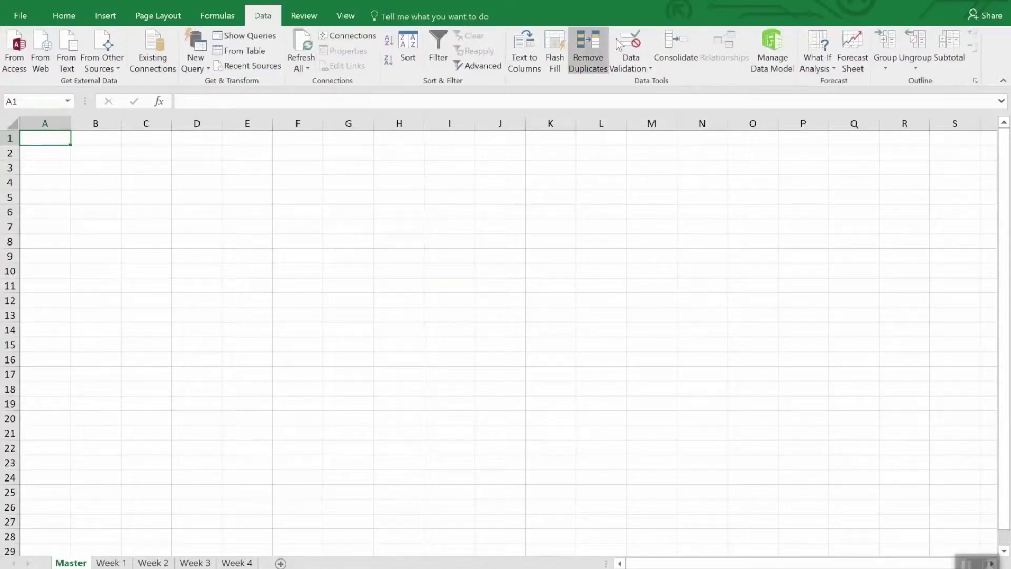
pyautogui.click(674, 45)
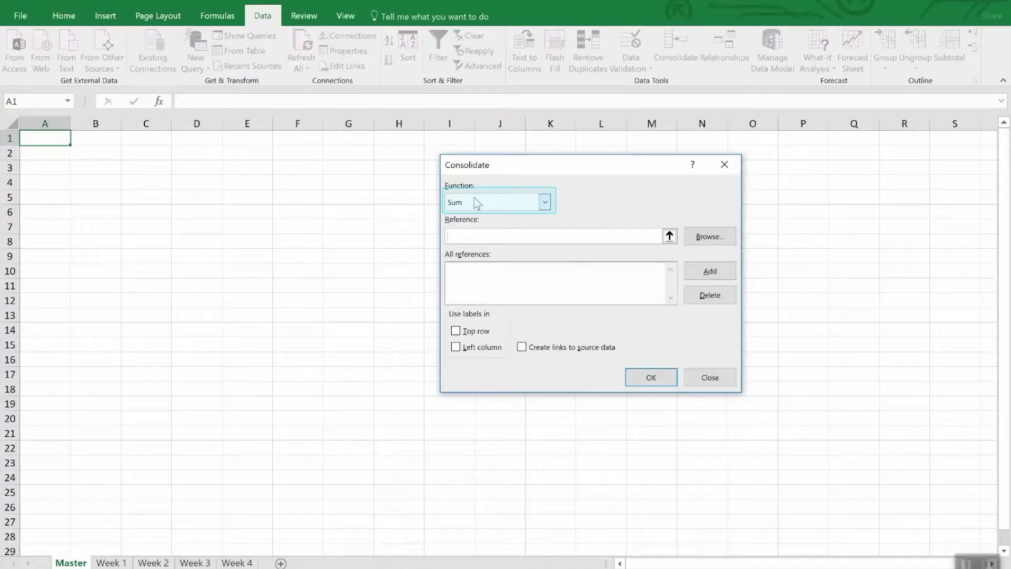
pyautogui.click(546, 204)
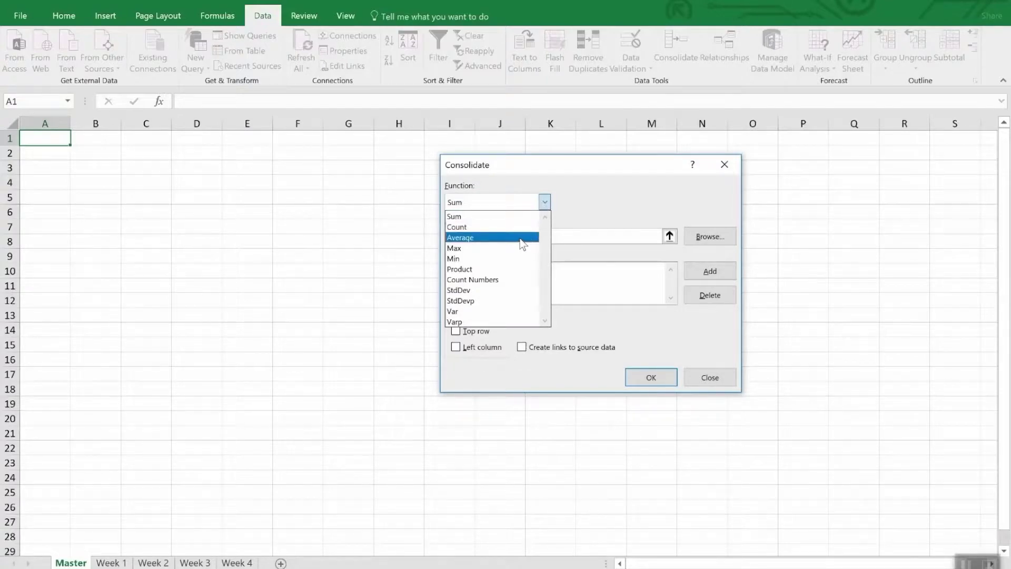
pyautogui.click(606, 201)
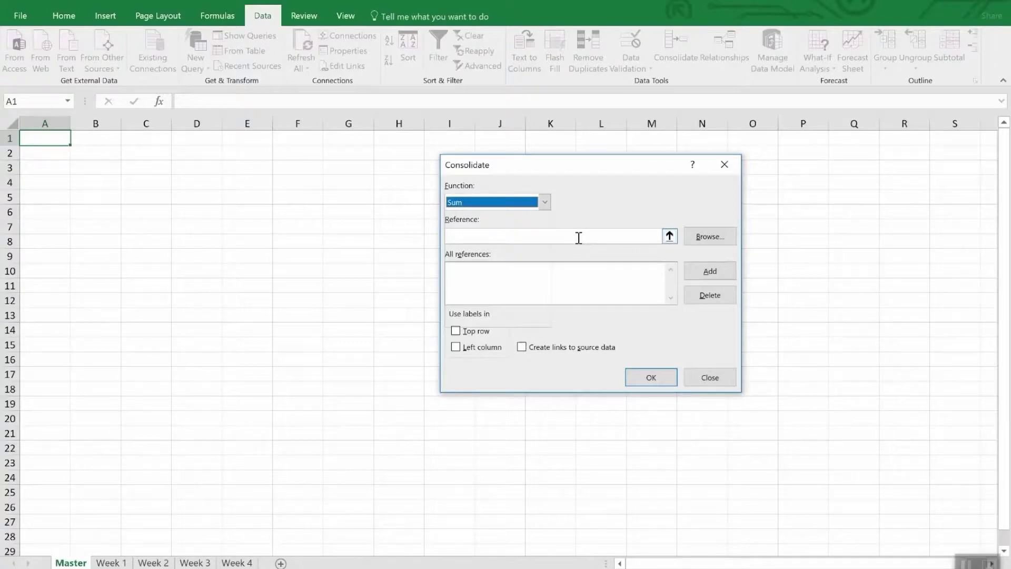
# - Add range A1:F6 of the Week 1 sheet to the consolidation references
pyautogui.click(670, 236)
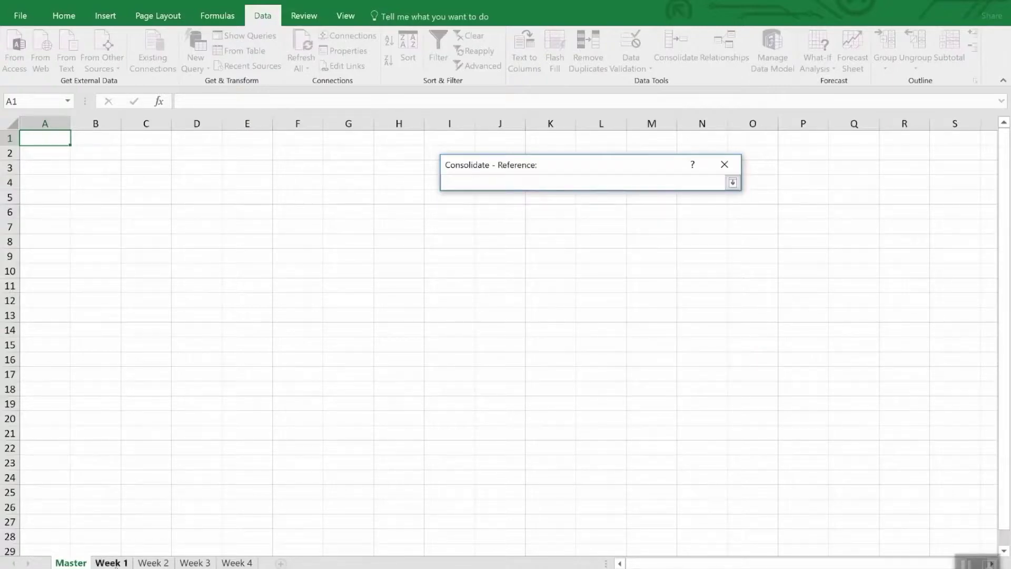
pyautogui.click(111, 563)
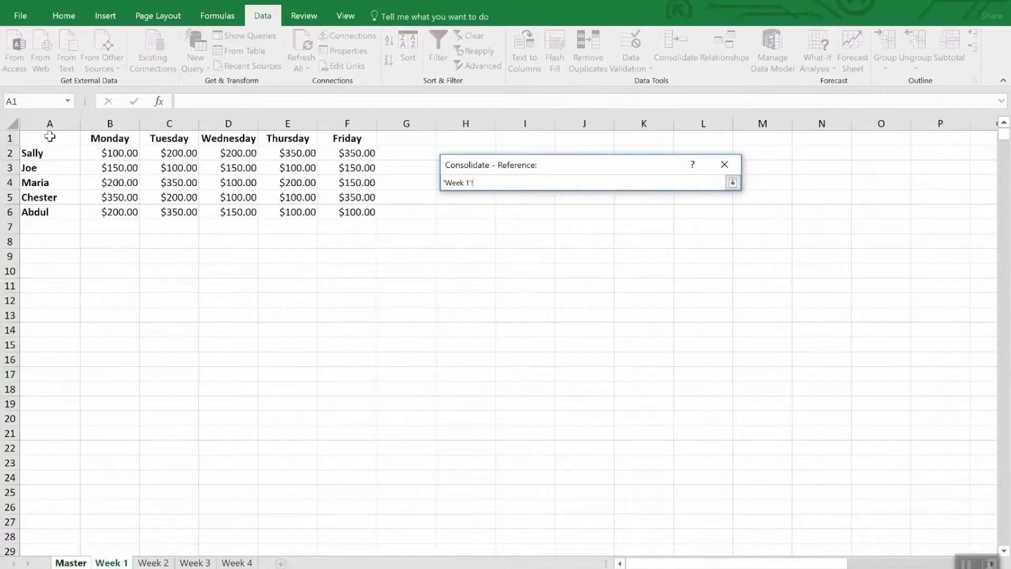
pyautogui.moveTo(49, 138)
pyautogui.mouseDown()
pyautogui.moveTo(361, 200)
pyautogui.moveTo(357, 211)
pyautogui.mouseUp()
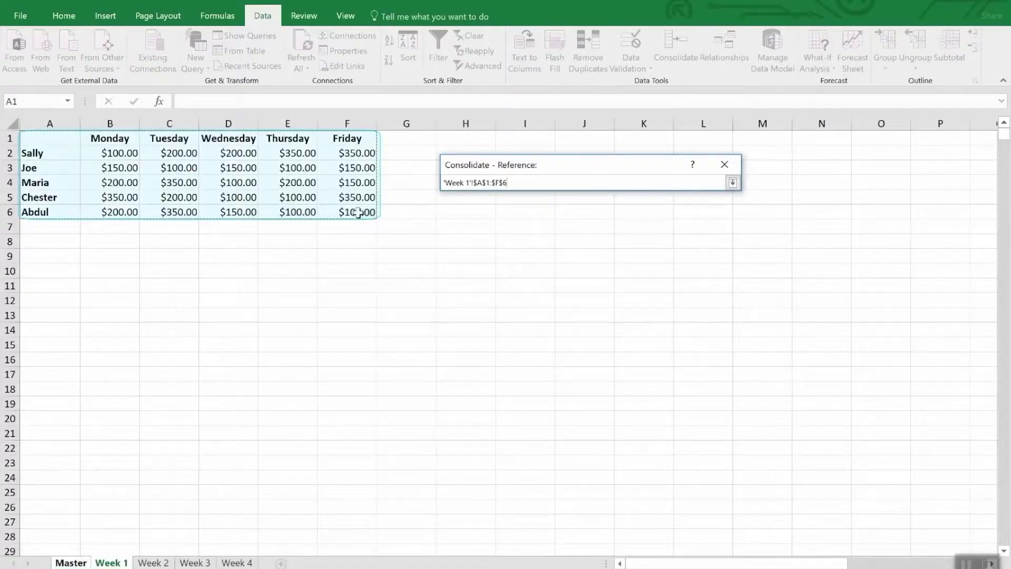
pyautogui.click(732, 183)
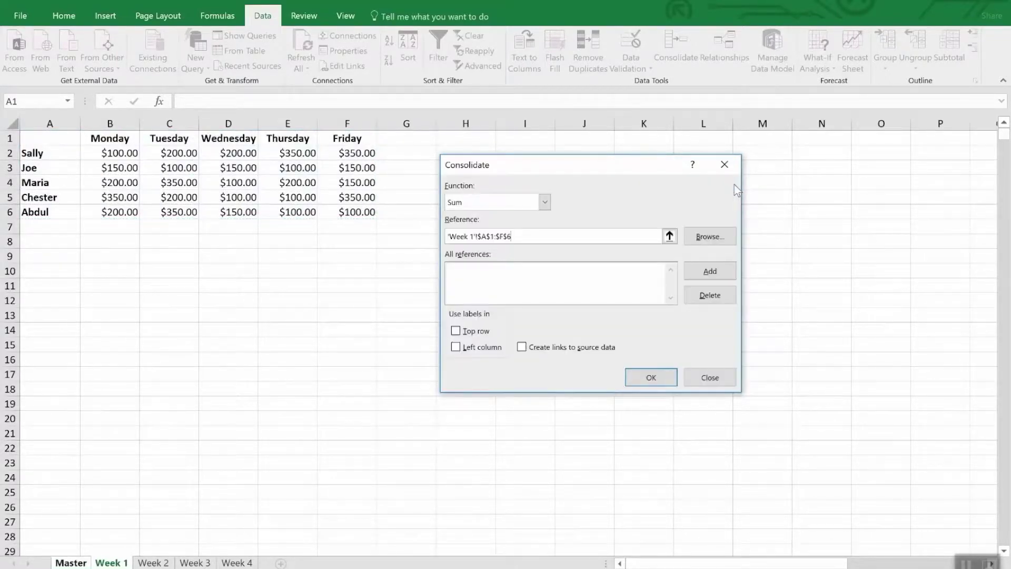
pyautogui.click(703, 272)
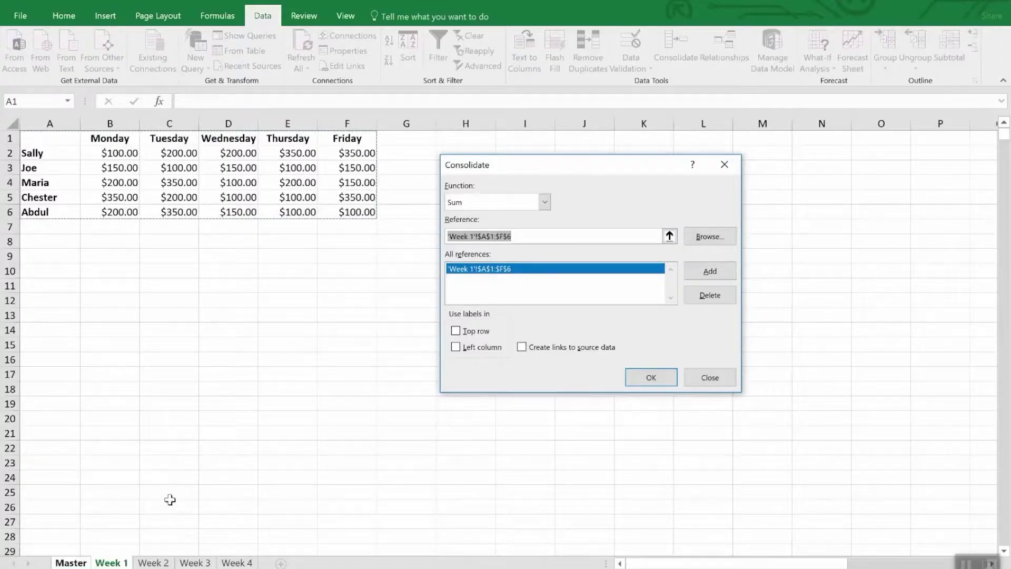
# - Add range A1:F6 of the Week 2, Week 3 and Week 4 sheets to the consolidation references
pyautogui.click(154, 562)
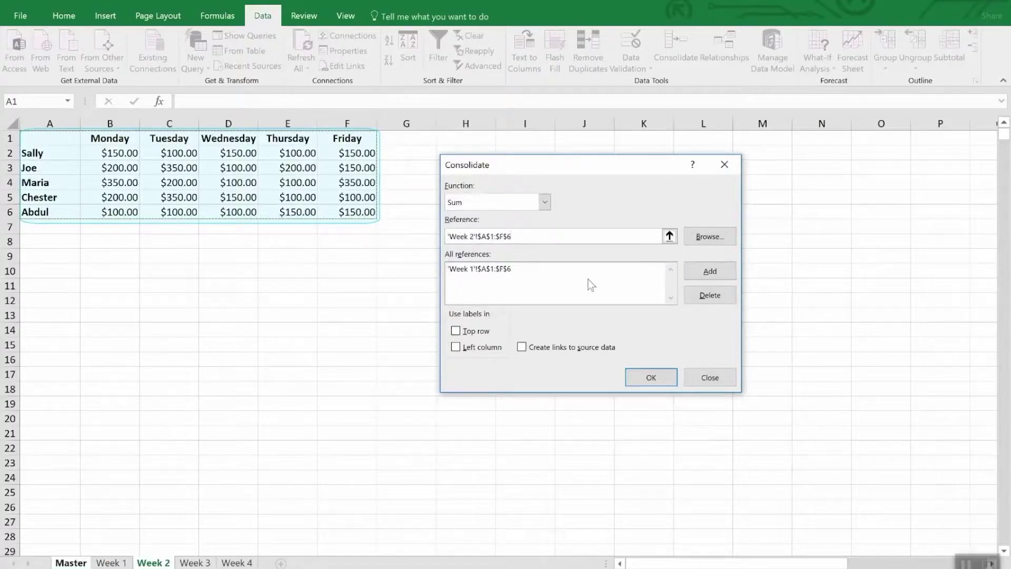
pyautogui.click(703, 274)
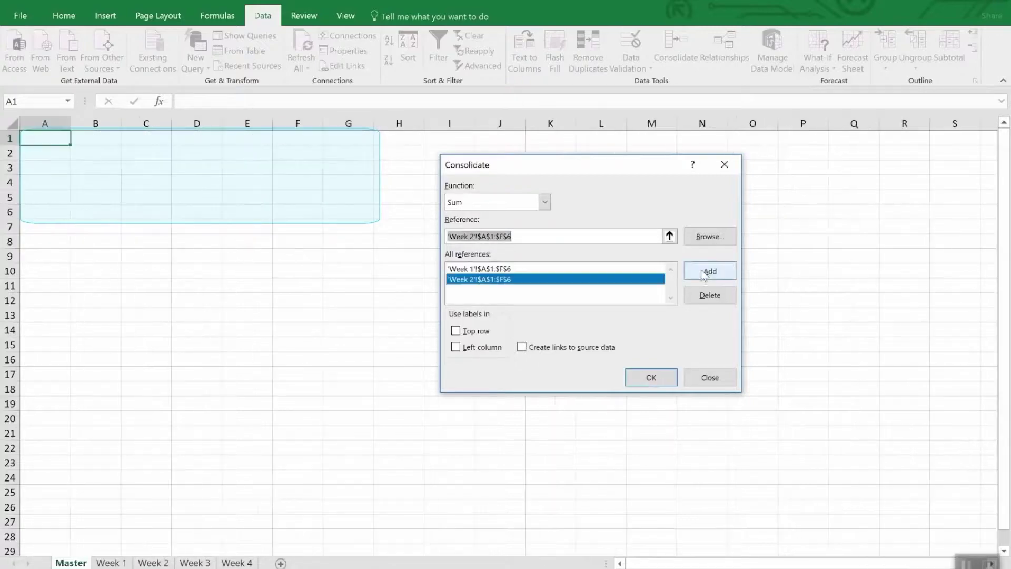
pyautogui.click(195, 562)
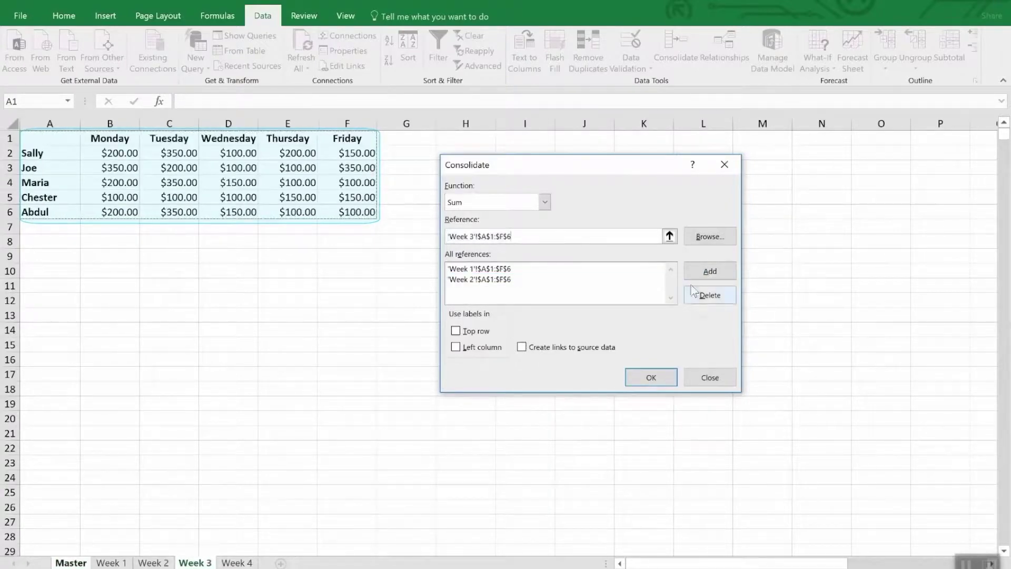
pyautogui.click(708, 271)
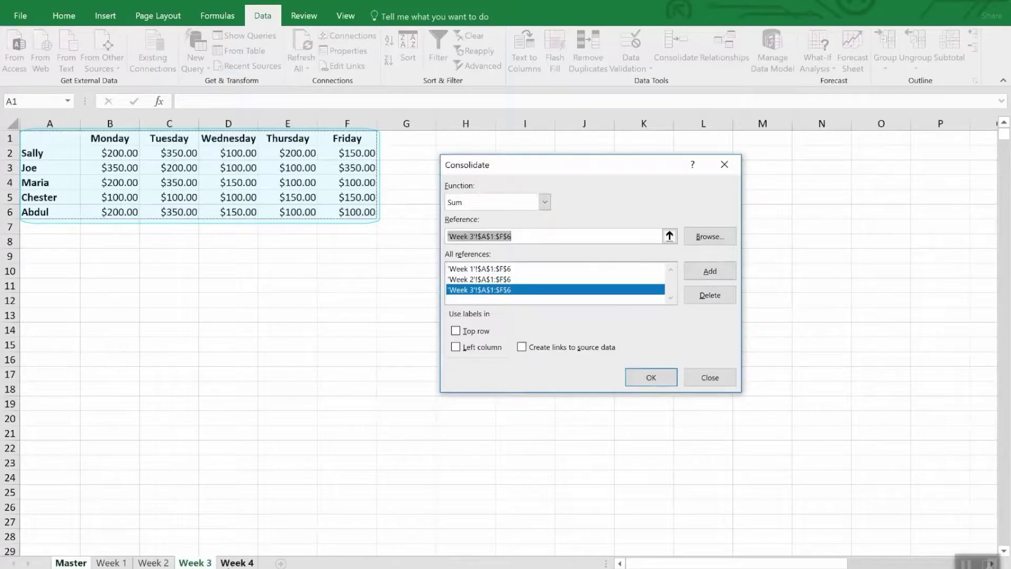
pyautogui.click(236, 562)
pyautogui.click(729, 271)
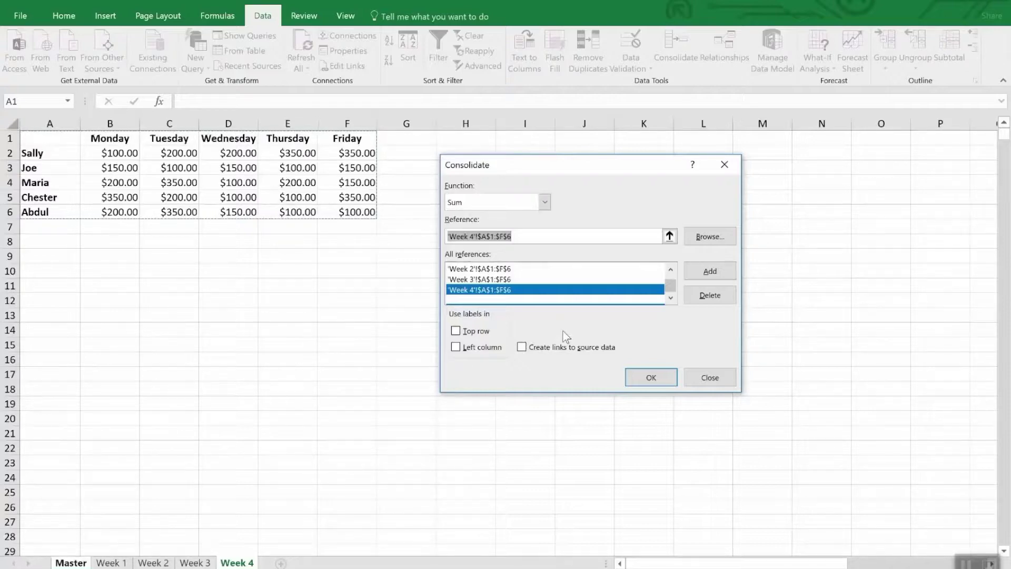
# - Use labels from the top row and left column, create links to source data, and run the consolidation into the Master sheet
pyautogui.click(482, 333)
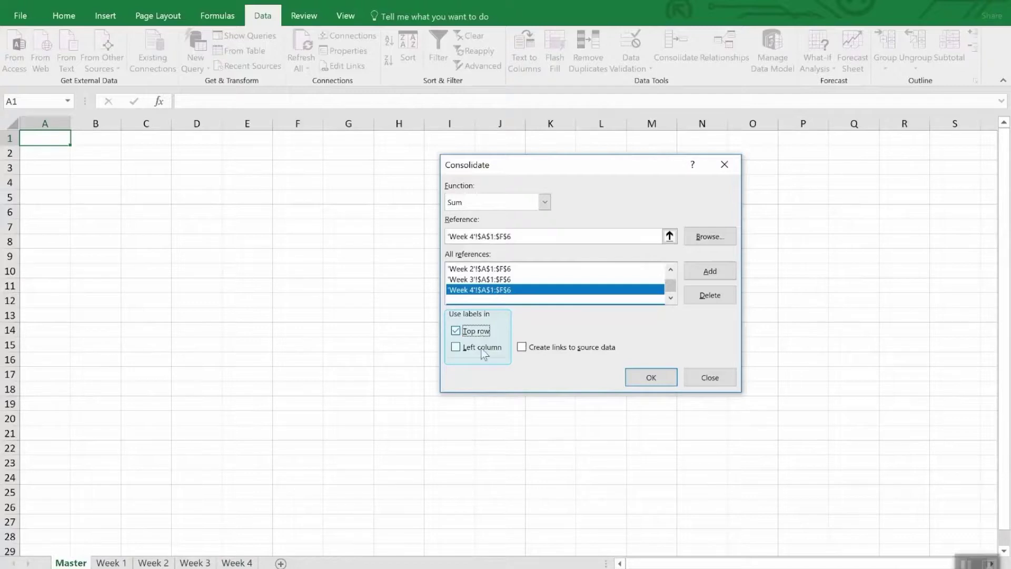
pyautogui.click(484, 350)
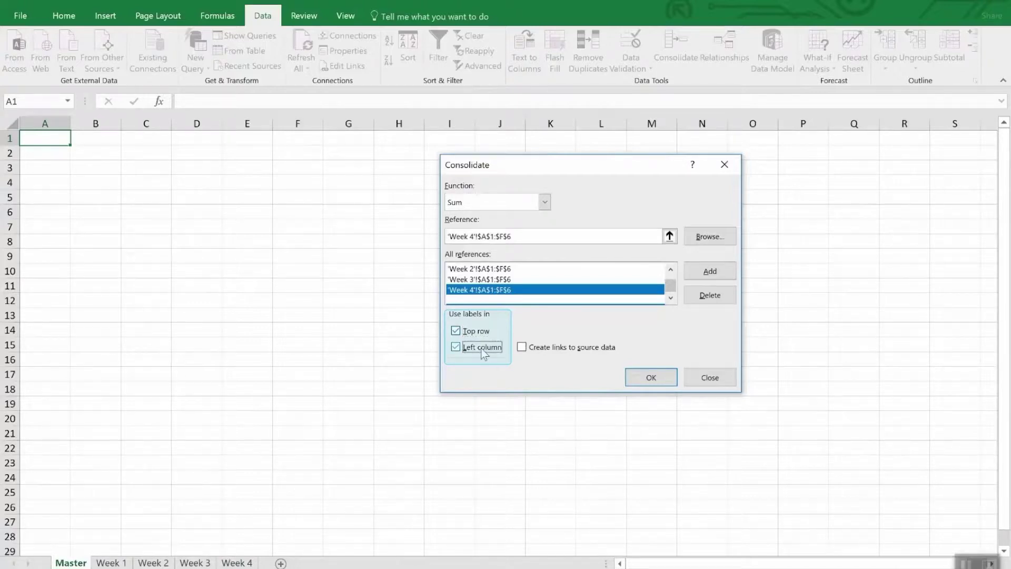
pyautogui.click(573, 352)
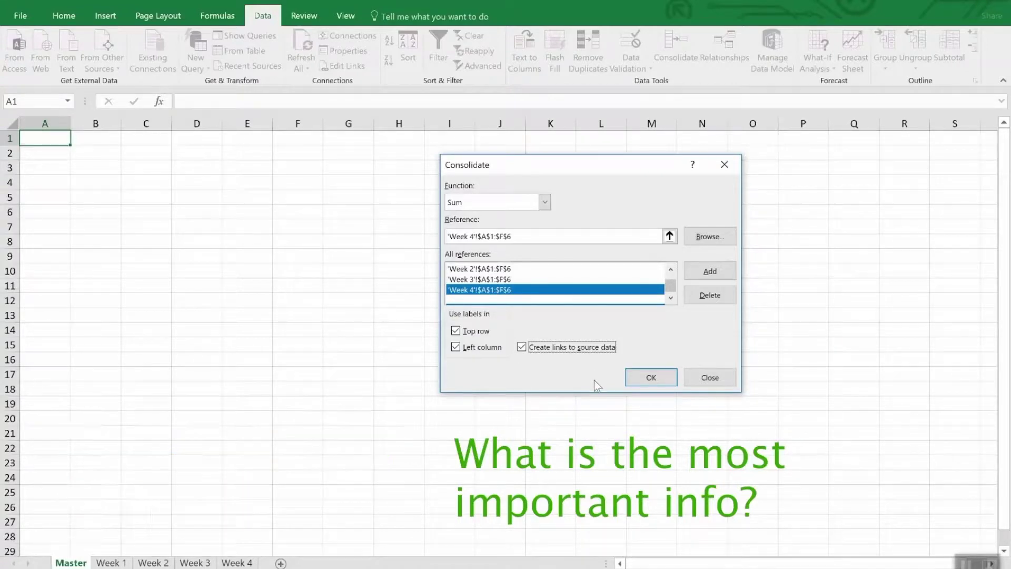
pyautogui.click(641, 383)
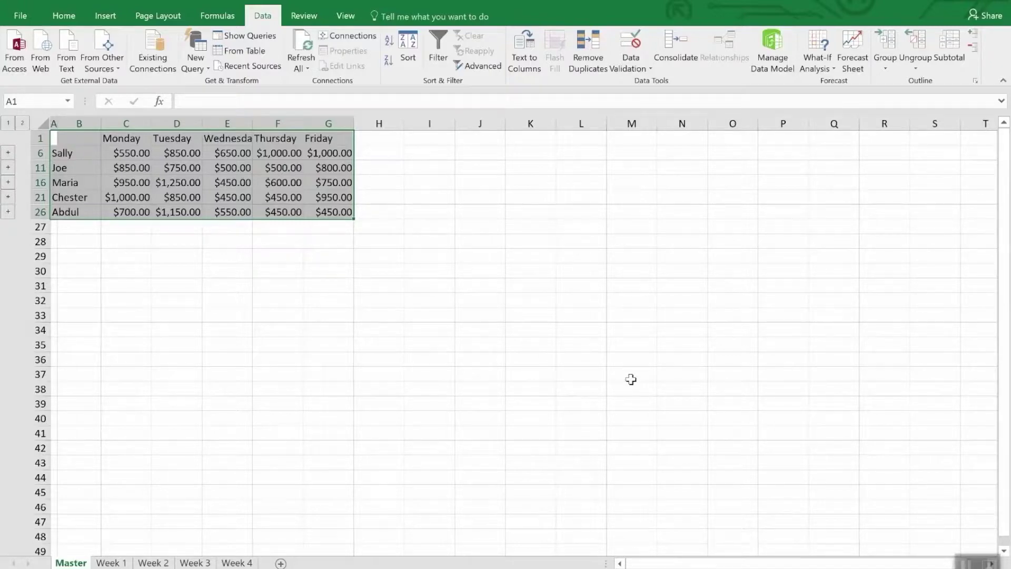
pyautogui.click(631, 380)
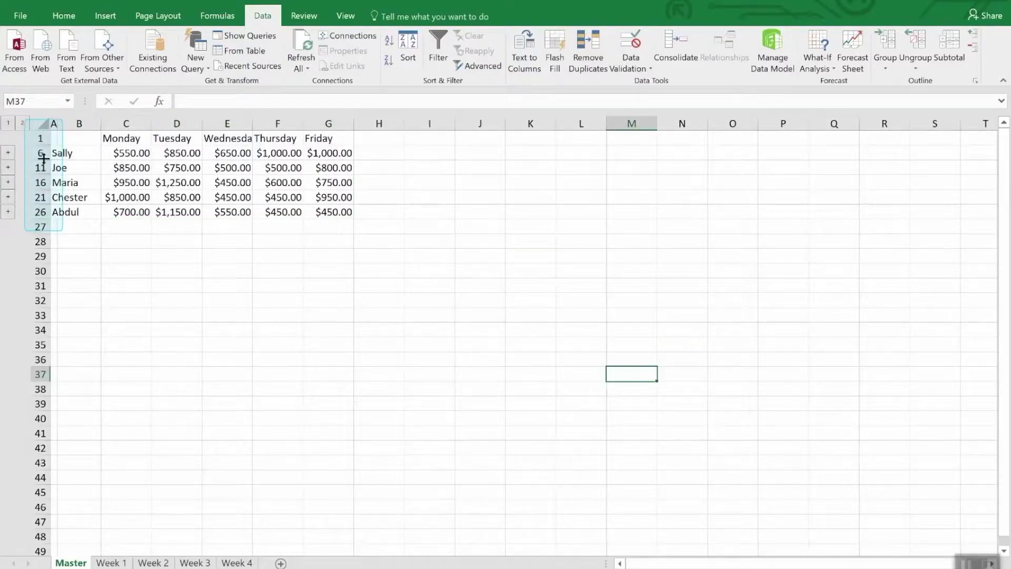
# - Unhide the collapsed detail rows within rows 1 to 26 of the Master sheet, and undo the unhiding
pyautogui.moveTo(40, 138); pyautogui.dragTo(33, 212)
pyautogui.rightClick(35, 213)
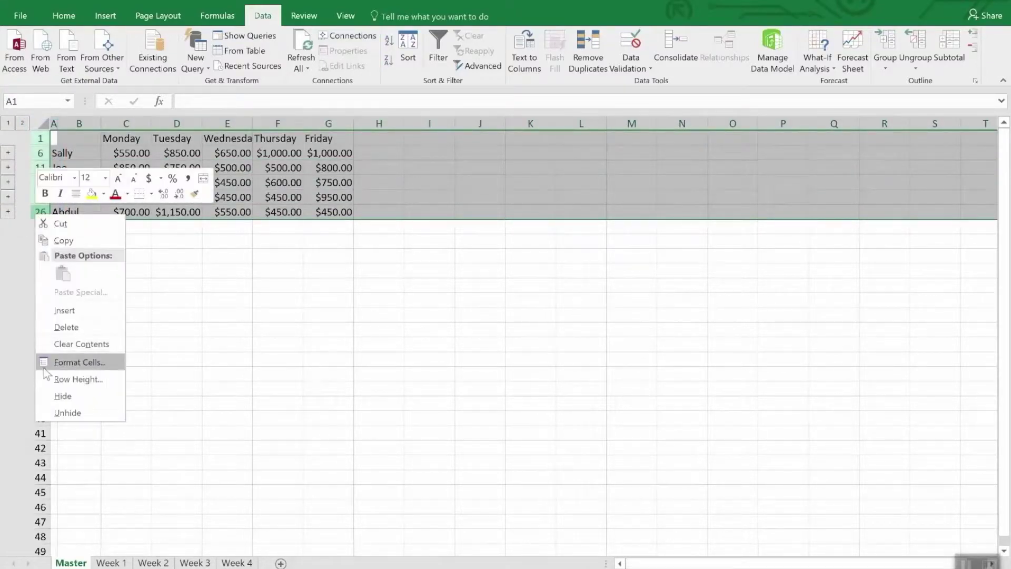
pyautogui.click(58, 413)
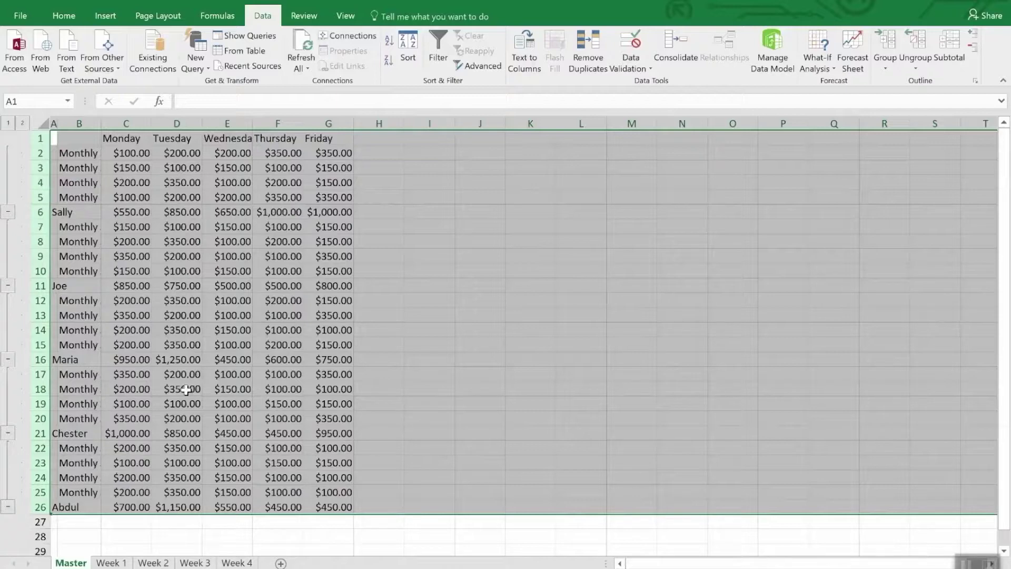
pyautogui.click(225, 533)
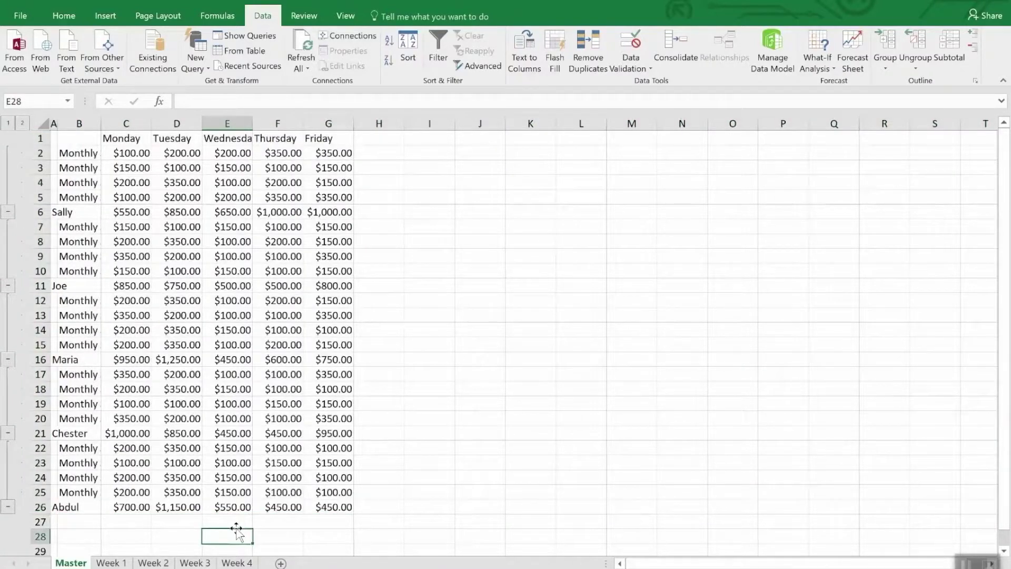
pyautogui.hotkey('ctrl', 'z')
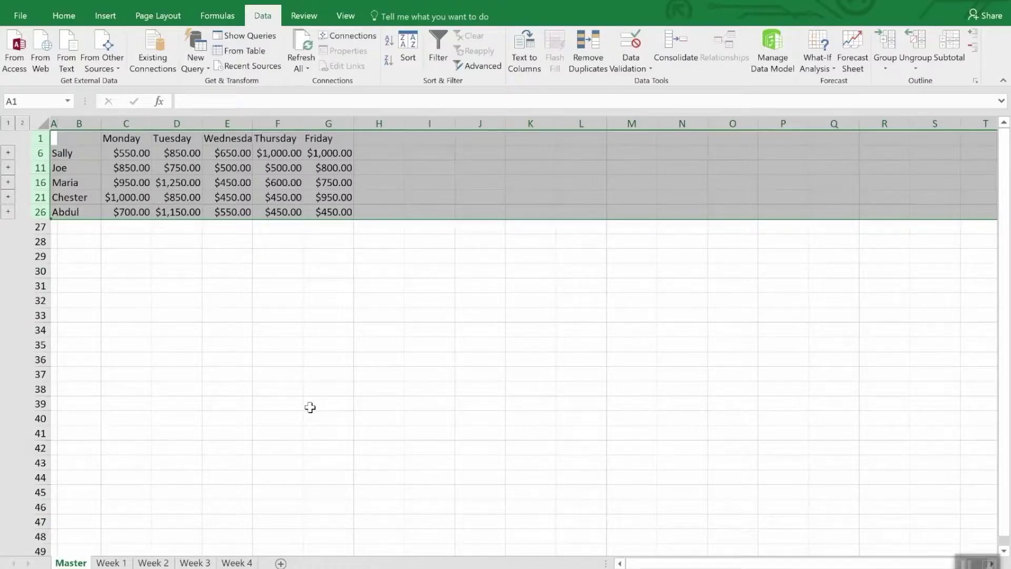
pyautogui.click(273, 278)
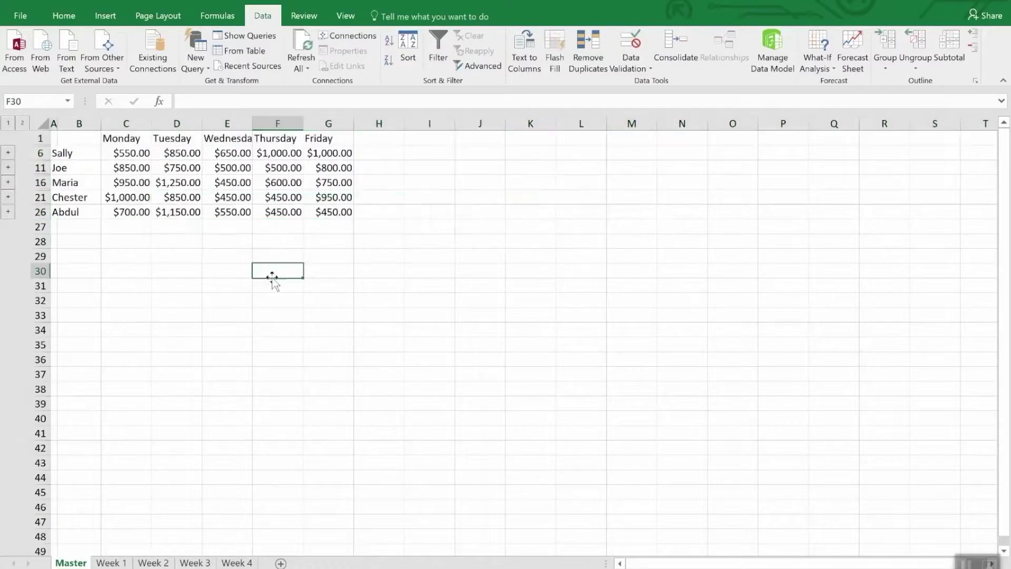
# - Set cell E2 of the Week 4 sheet to 3500 and check the linked total in F6 of the Master sheet
pyautogui.click(293, 153)
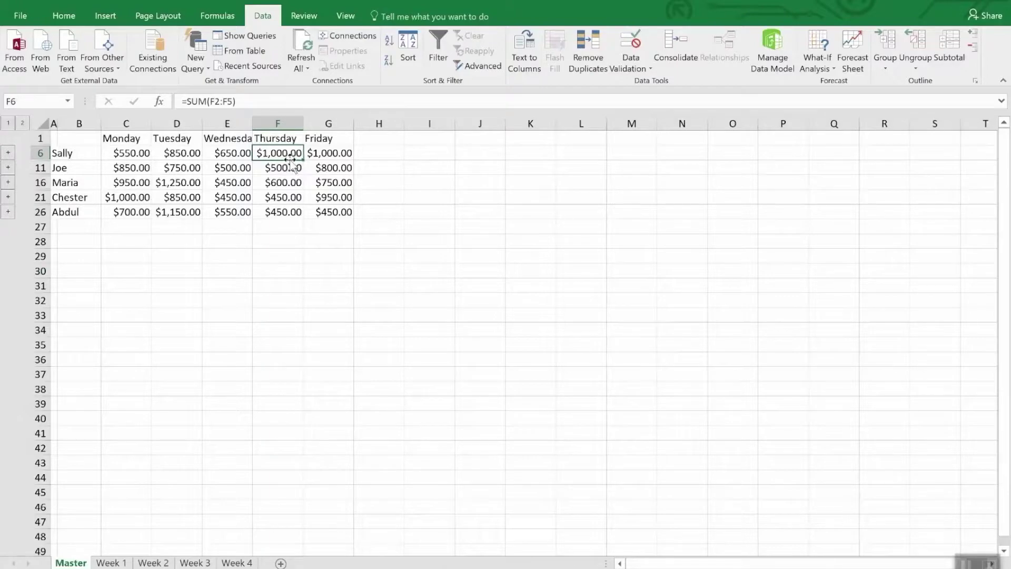
pyautogui.click(233, 563)
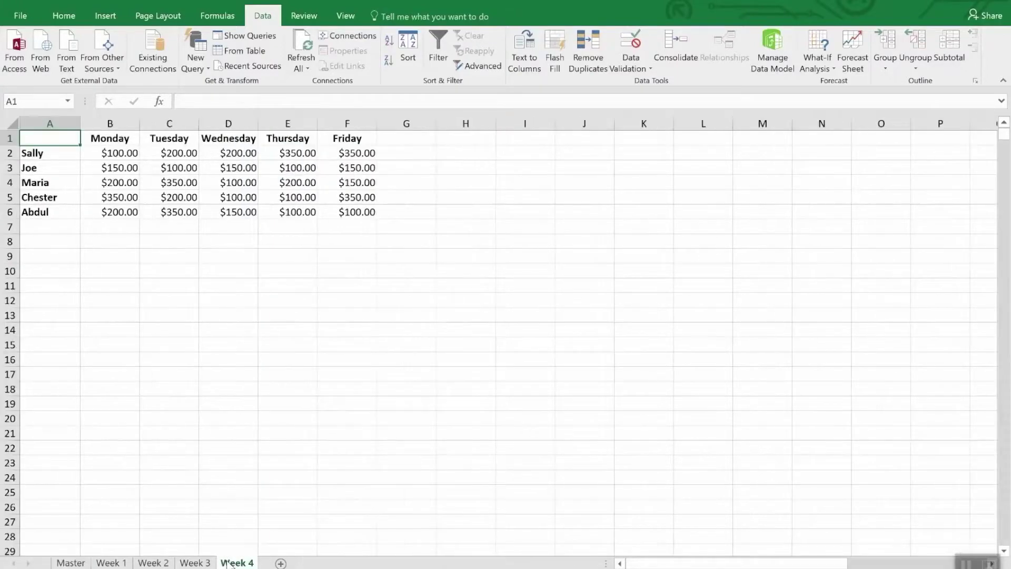
pyautogui.click(298, 153)
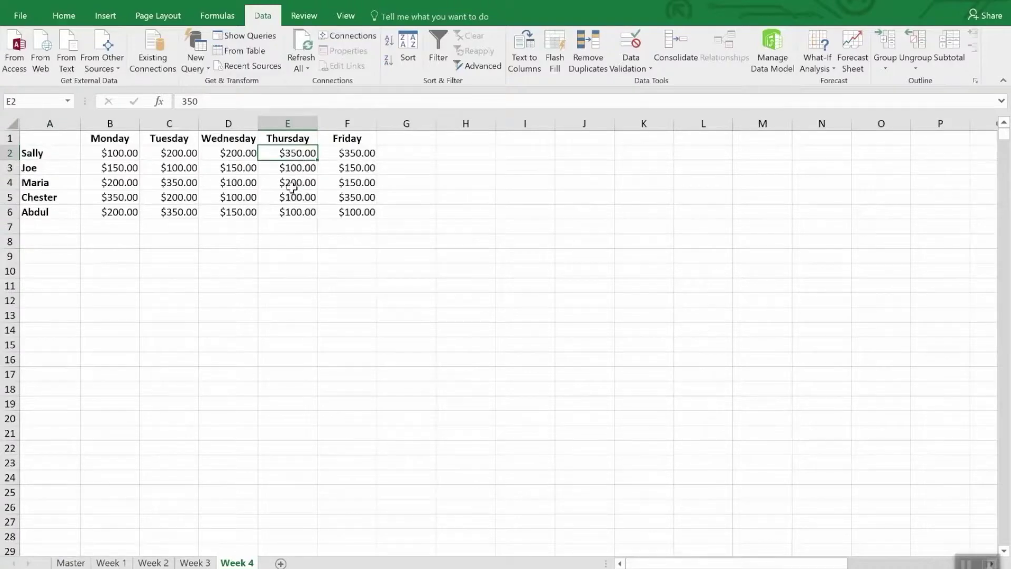
pyautogui.write('35')
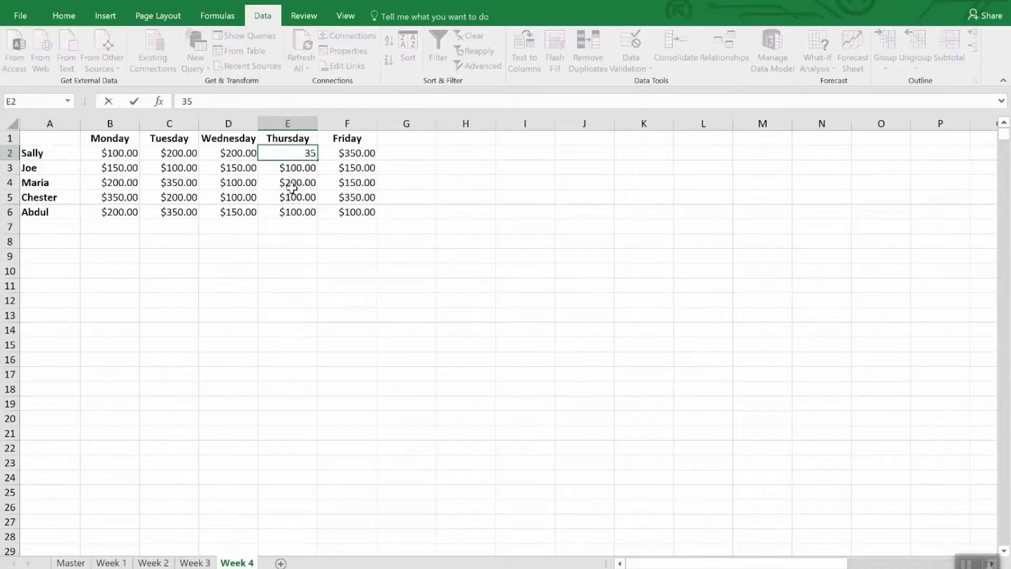
pyautogui.write('00.')
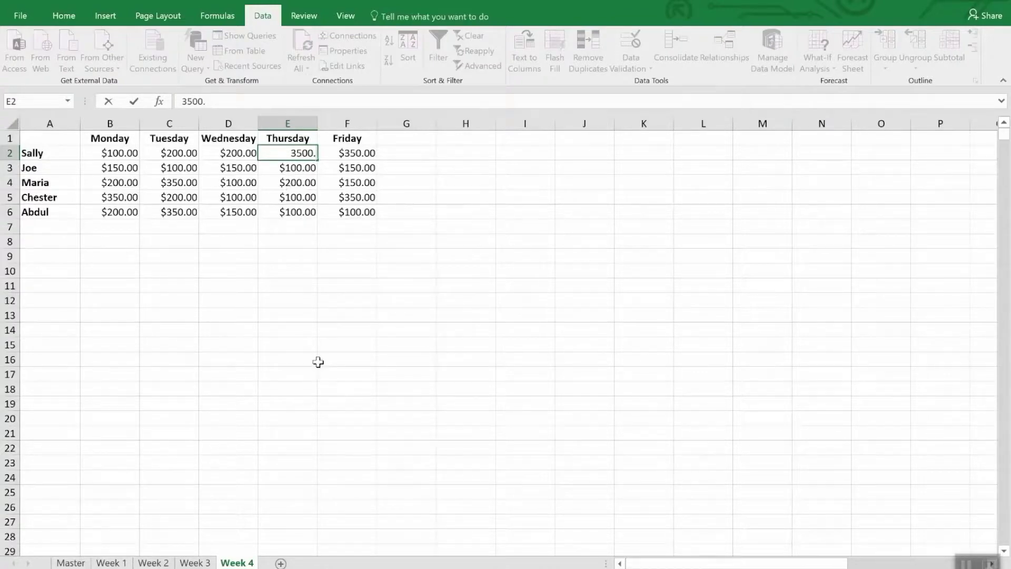
pyautogui.press('Return')
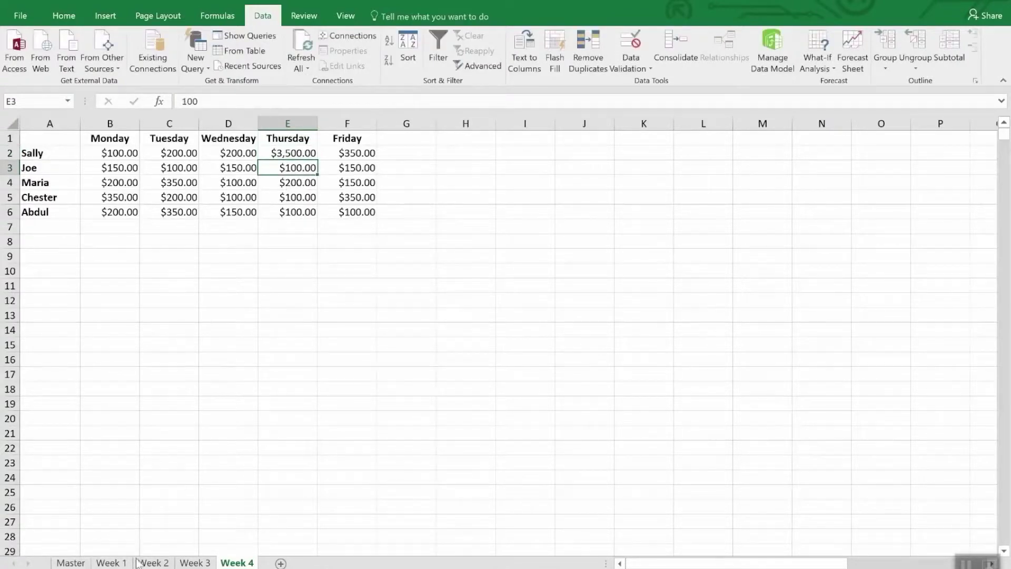
pyautogui.click(71, 562)
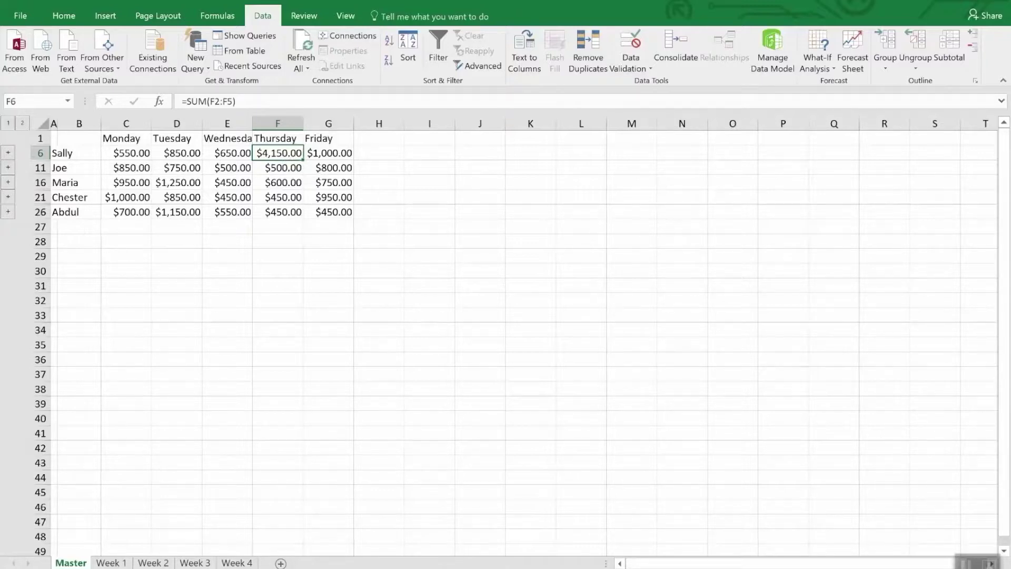
pyautogui.click(684, 45)
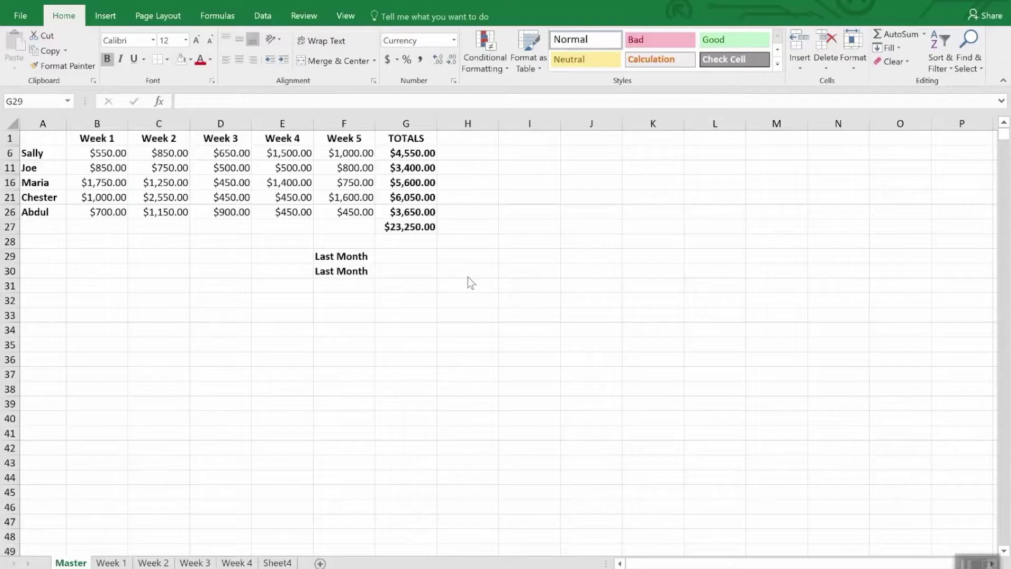
# - Enter a formula in G29 of the Master sheet that links to cell G47 on the Master sheet of Monthly Sales.xlsx
pyautogui.click(390, 255)
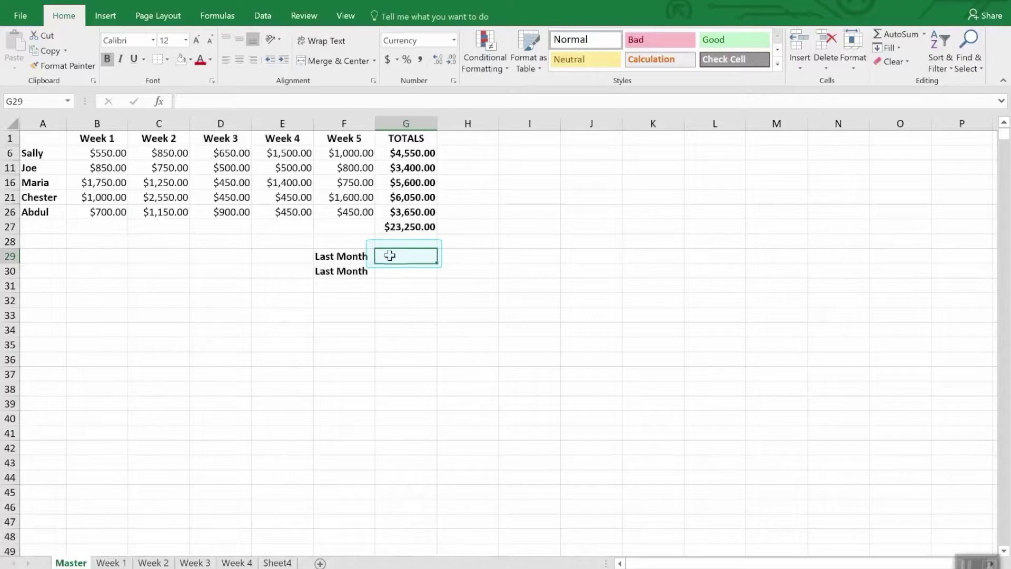
pyautogui.write('=')
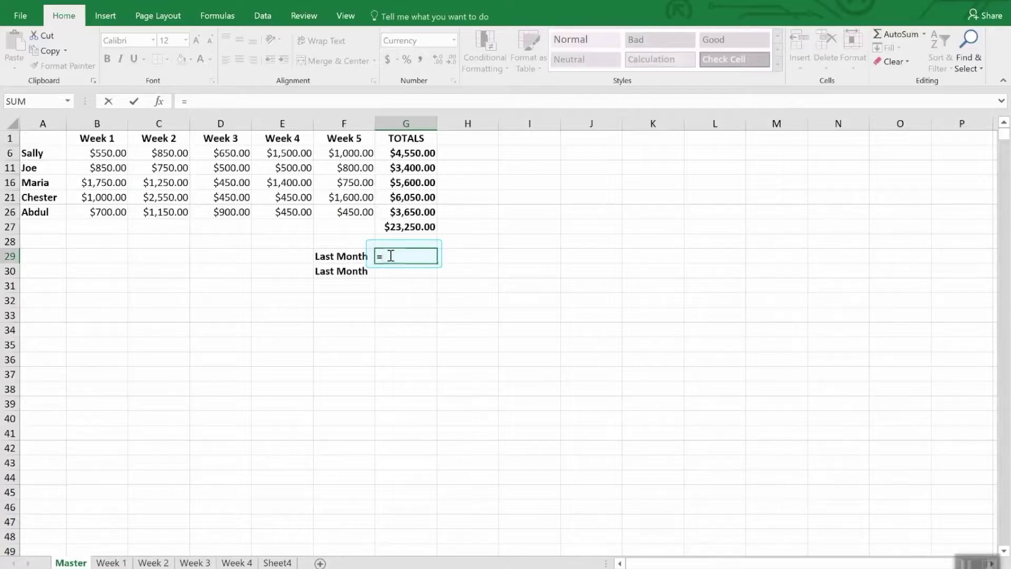
pyautogui.click(345, 16)
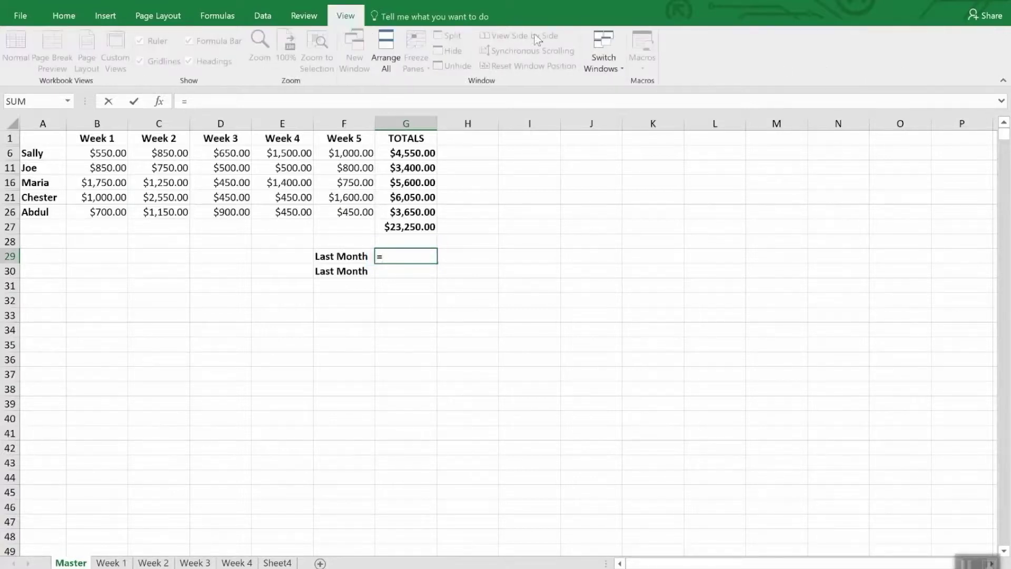
pyautogui.click(616, 59)
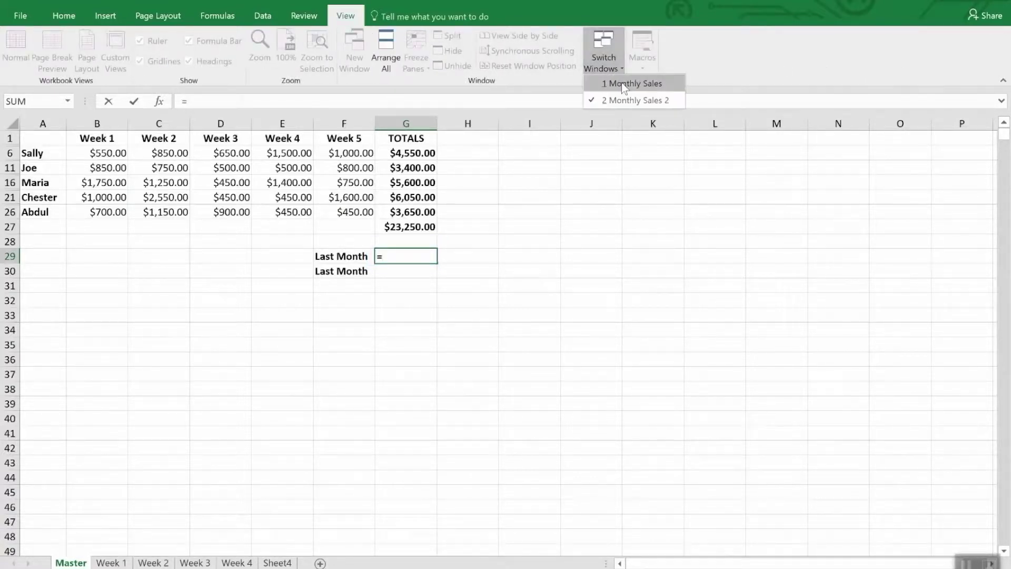
pyautogui.click(622, 83)
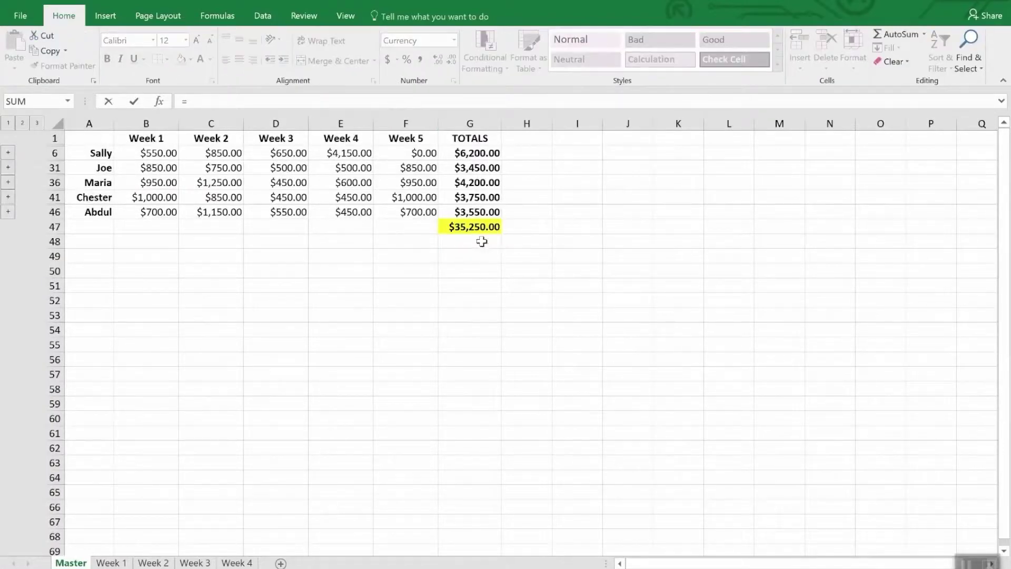
pyautogui.click(474, 227)
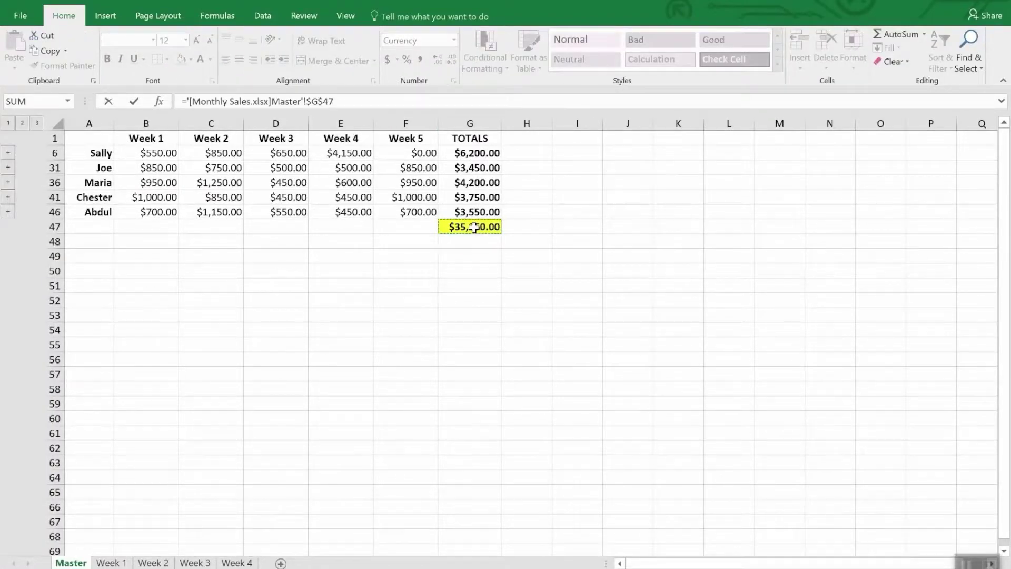
pyautogui.press('Return')
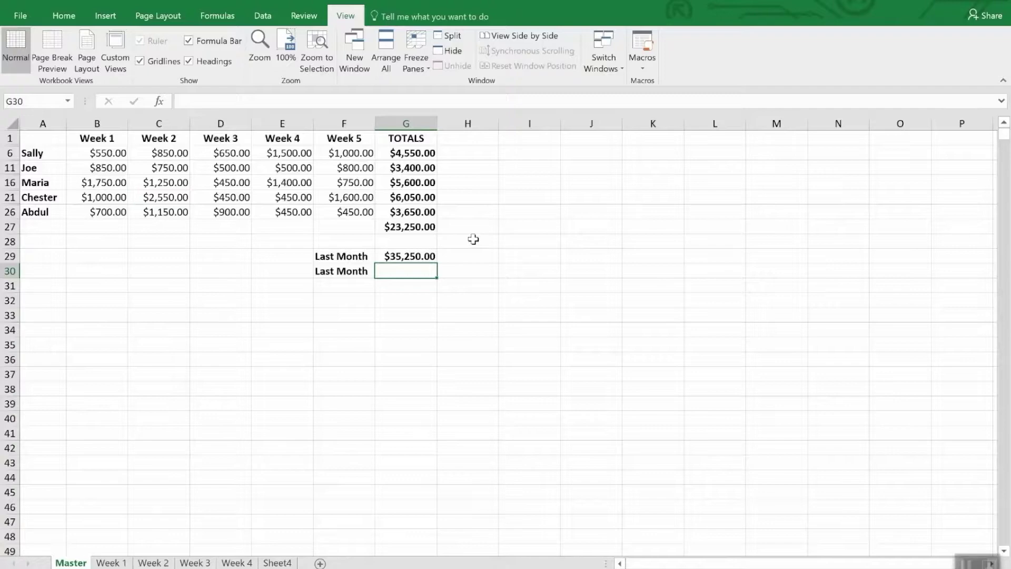
# - Check the link formula in G29, and copy cell G47 from the Master sheet of the Monthly Sales workbook
pyautogui.click(429, 257)
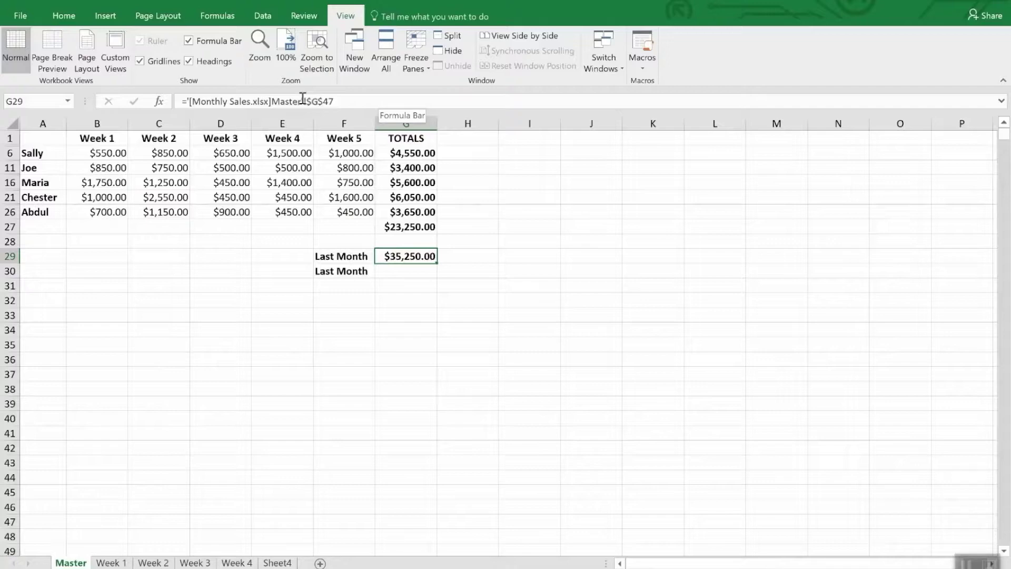
pyautogui.click(396, 270)
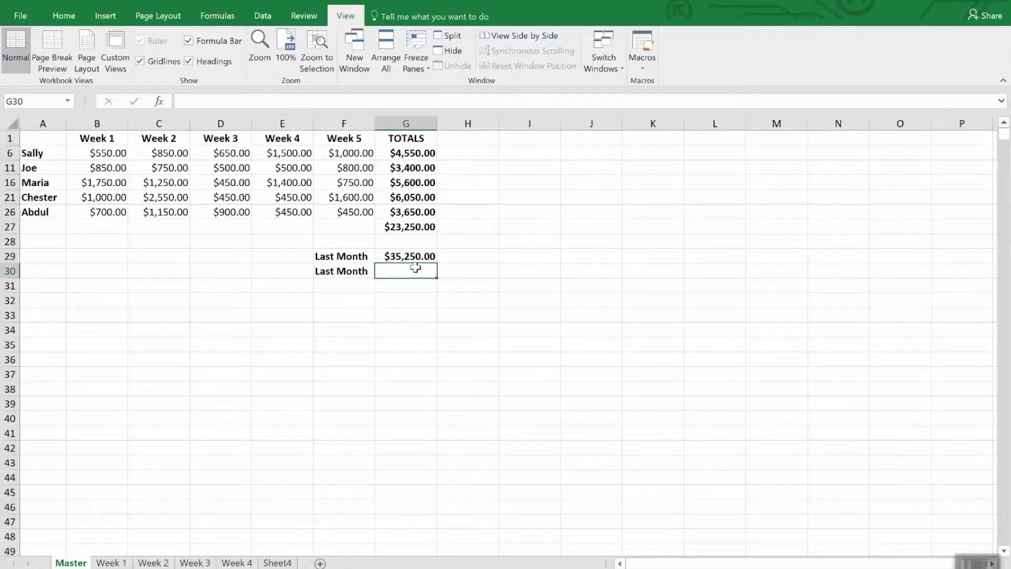
pyautogui.click(610, 53)
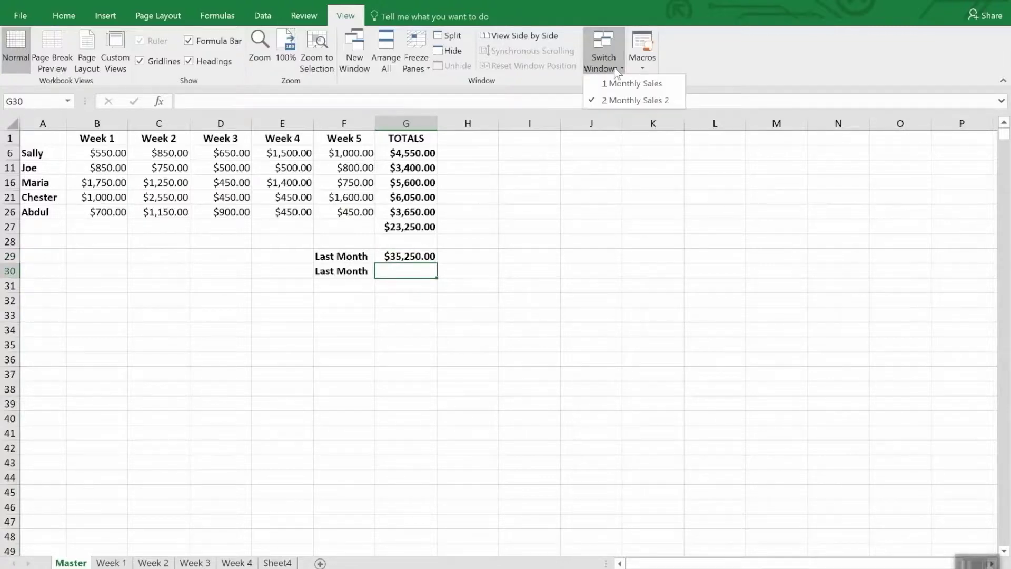
pyautogui.click(623, 99)
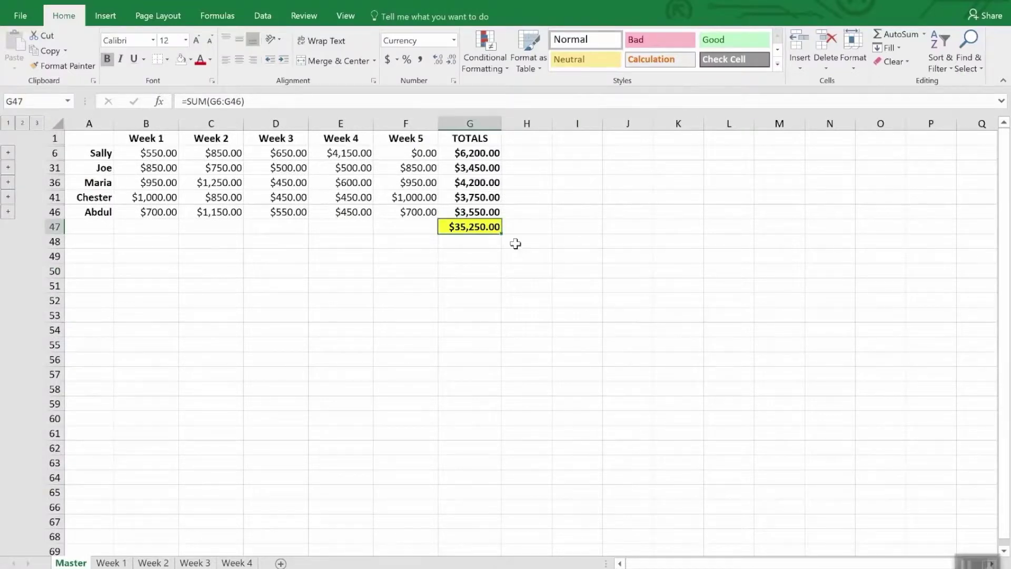
pyautogui.rightClick(484, 230)
pyautogui.click(509, 254)
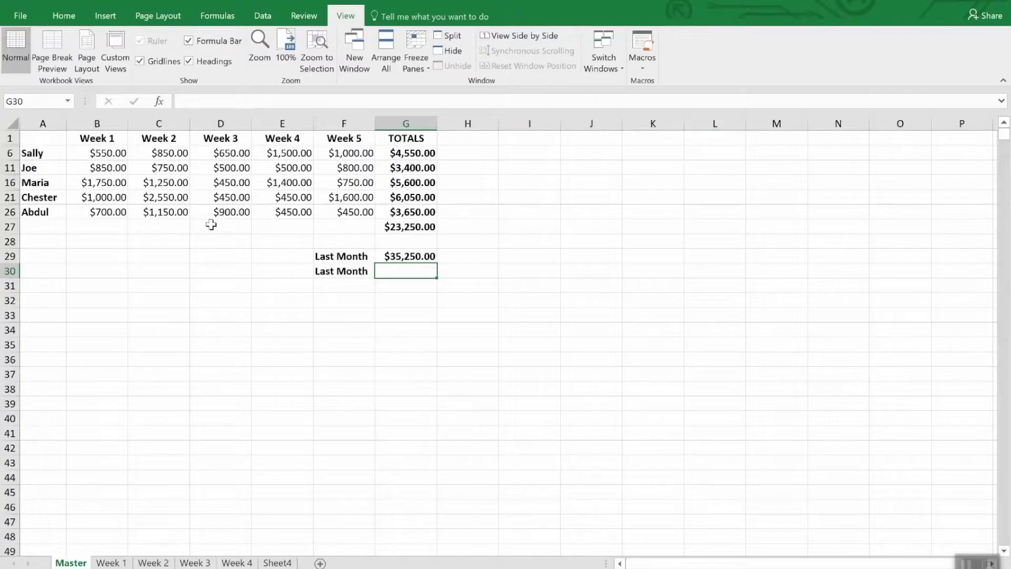
# - Paste the copied total as a link into G30 of the Master sheet in Monthly Sales 2
pyautogui.click(63, 15)
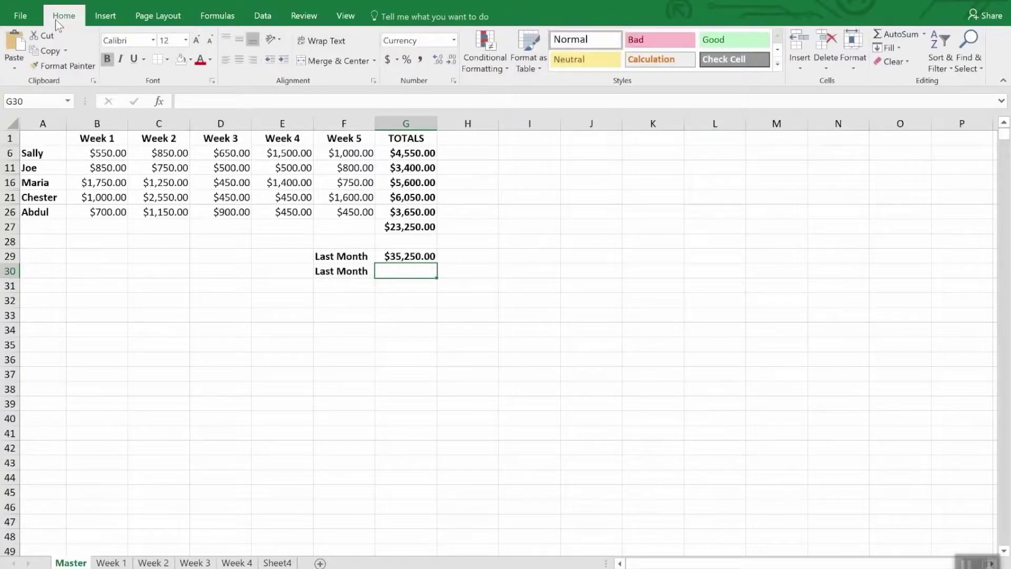
pyautogui.click(12, 66)
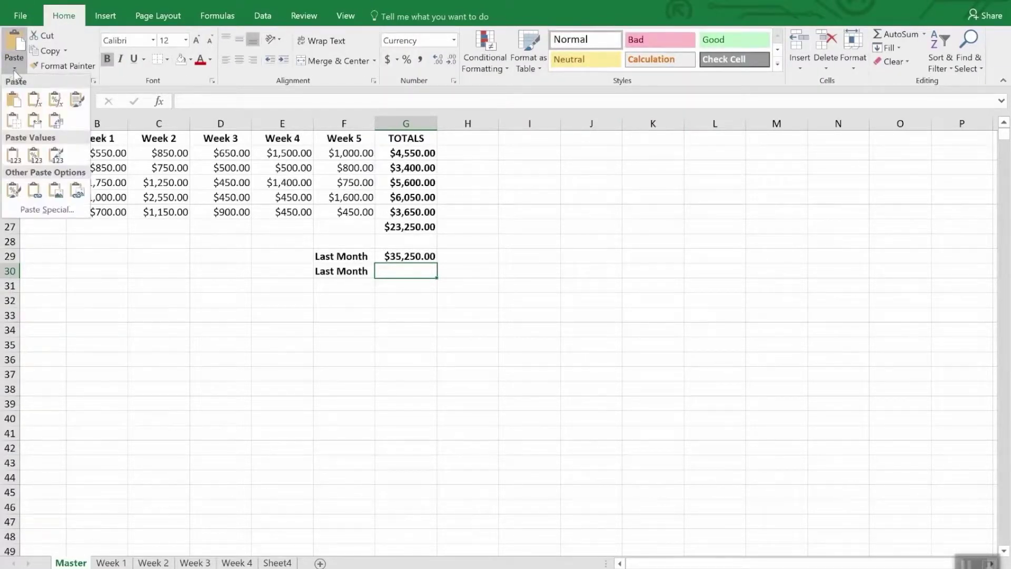
pyautogui.click(43, 209)
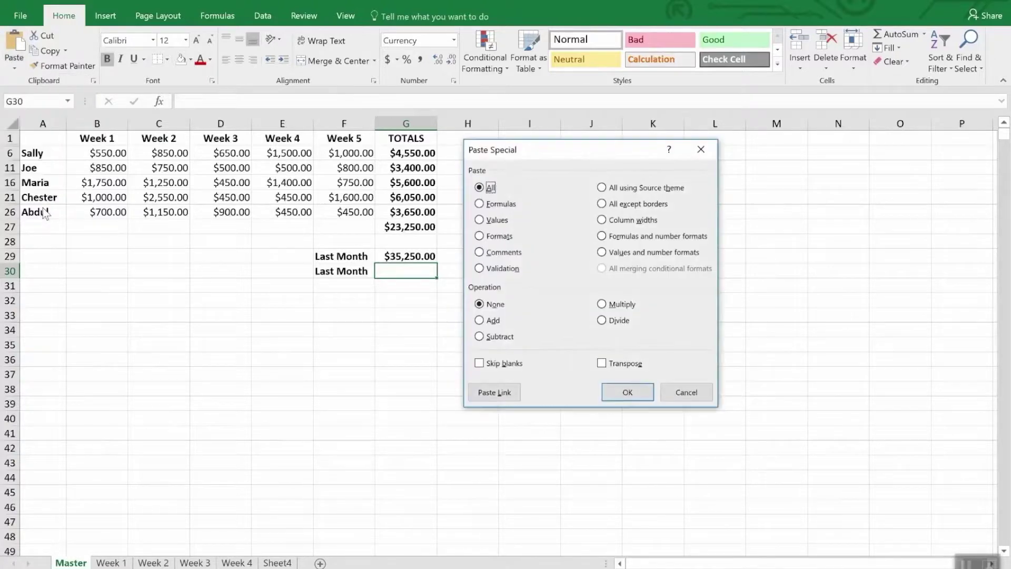
pyautogui.click(493, 392)
pyautogui.click(485, 208)
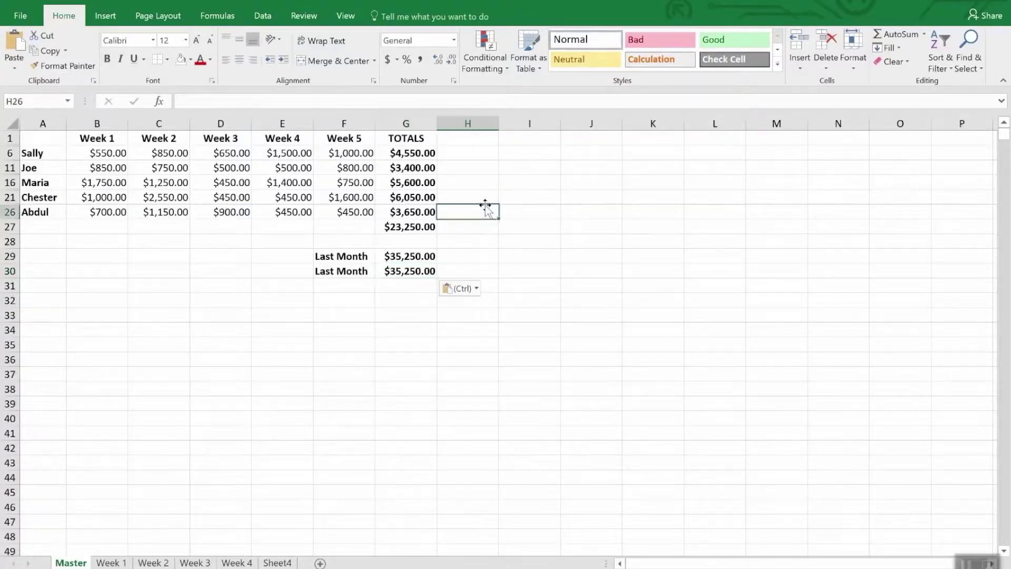
# - Compare the external link formulas in cells G29 and G30
pyautogui.click(413, 286)
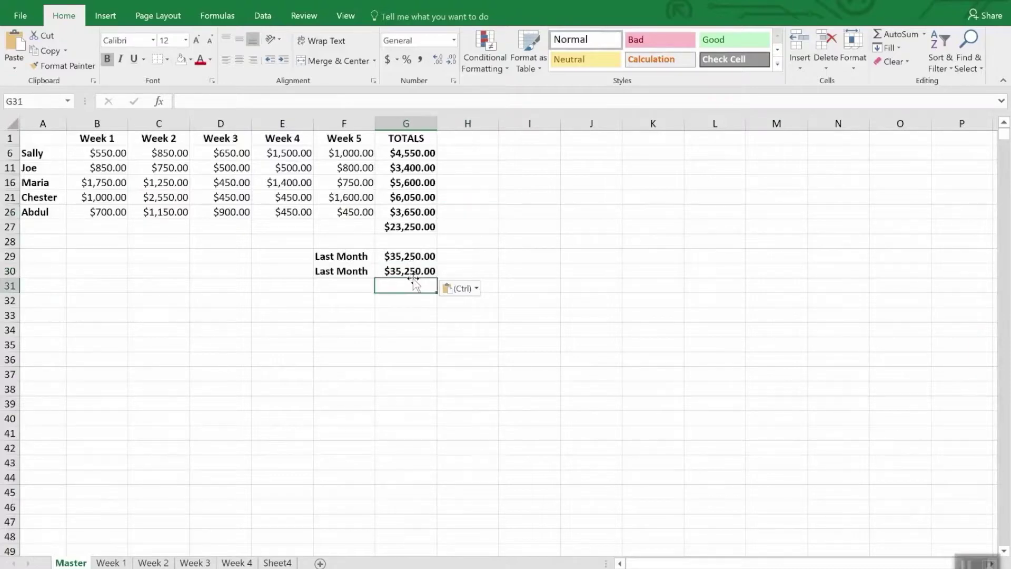
pyautogui.click(412, 270)
pyautogui.click(413, 256)
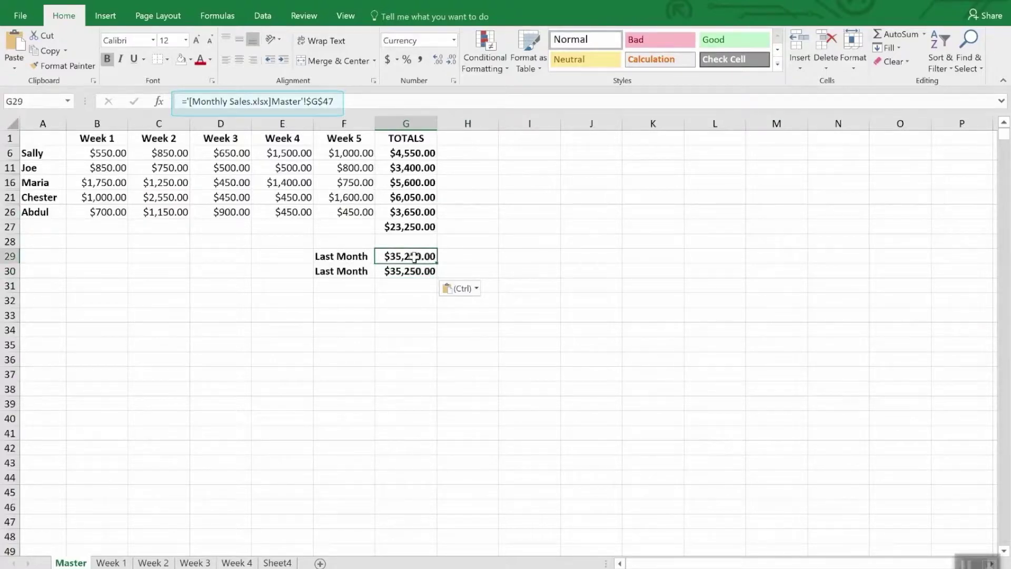
pyautogui.click(411, 272)
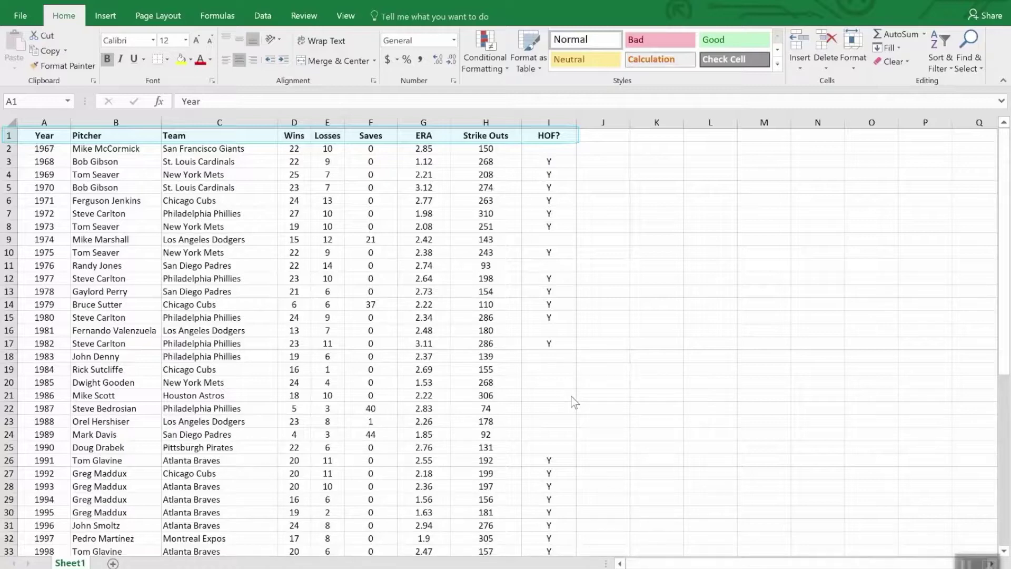
# - Sort the pitcher list by Wins from largest to smallest and look through the sorted rows
pyautogui.scroll(-12, 682, 416)
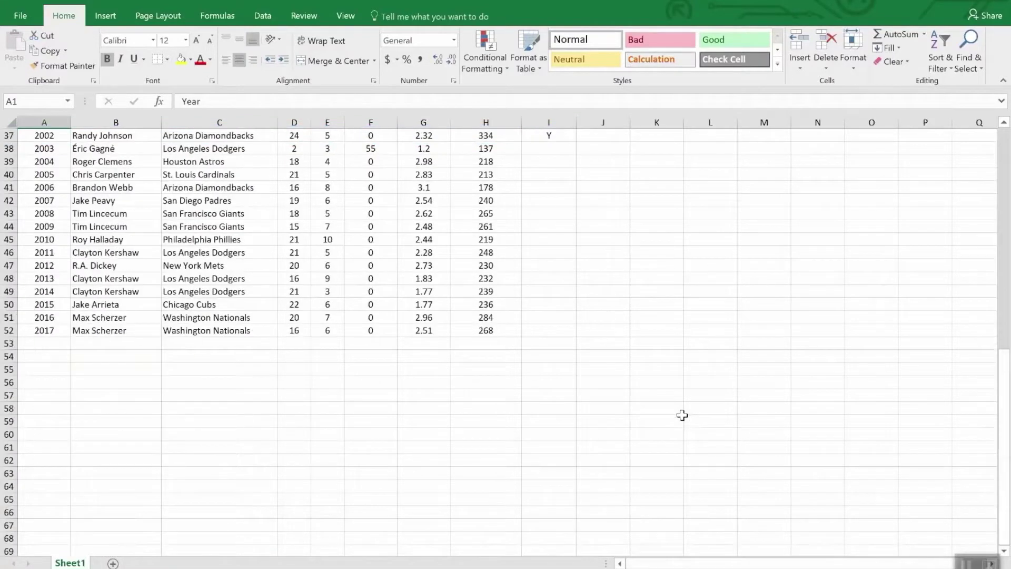
pyautogui.scroll(12, 682, 415)
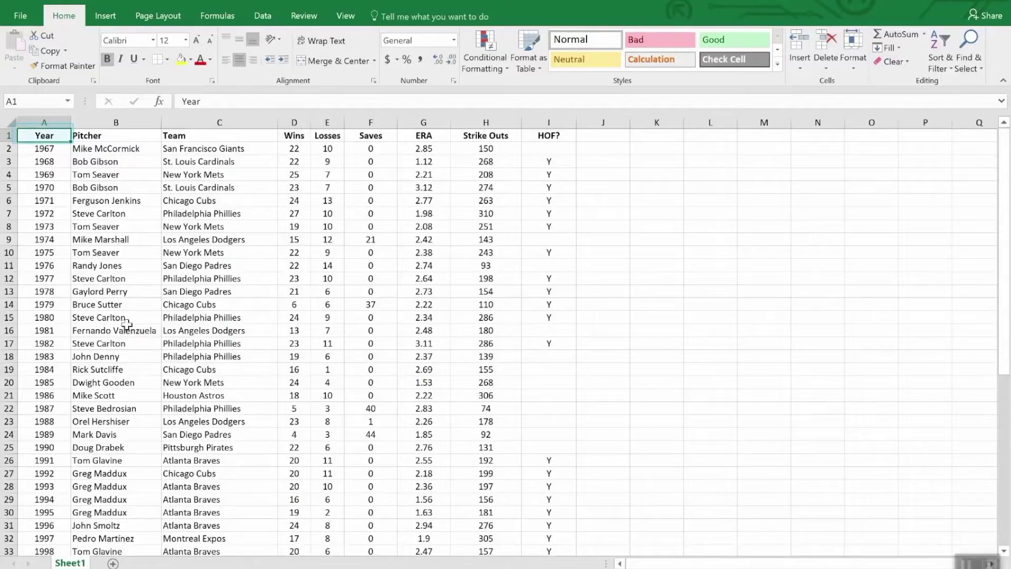
pyautogui.scroll(-12, 130, 364)
pyautogui.scroll(12, 130, 367)
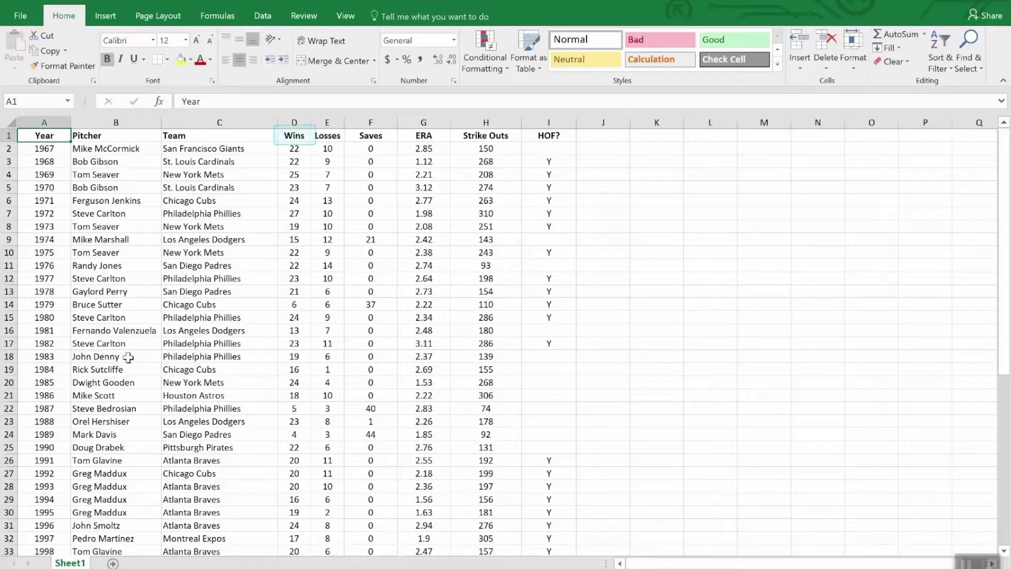
pyautogui.click(296, 136)
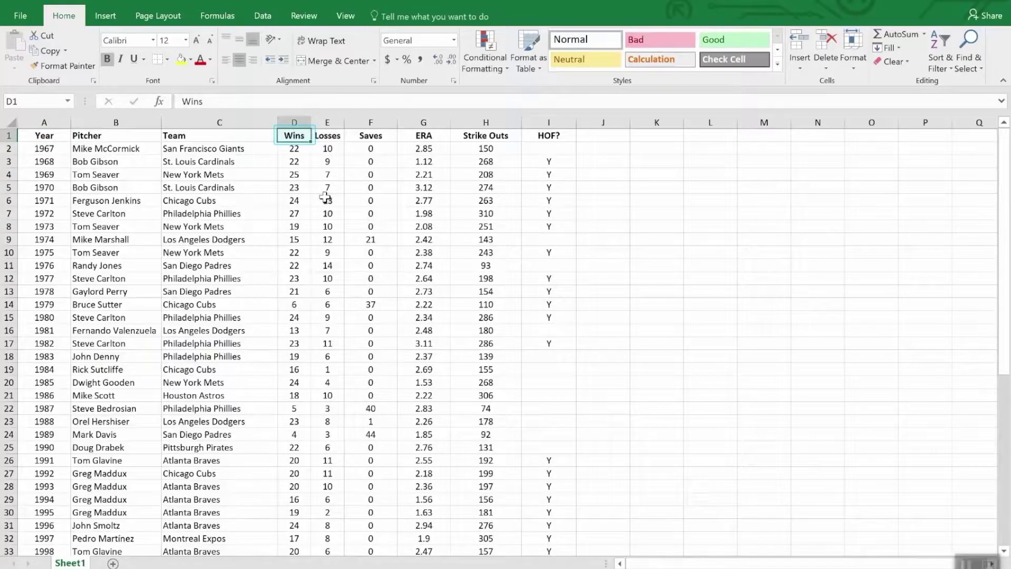
pyautogui.click(943, 40)
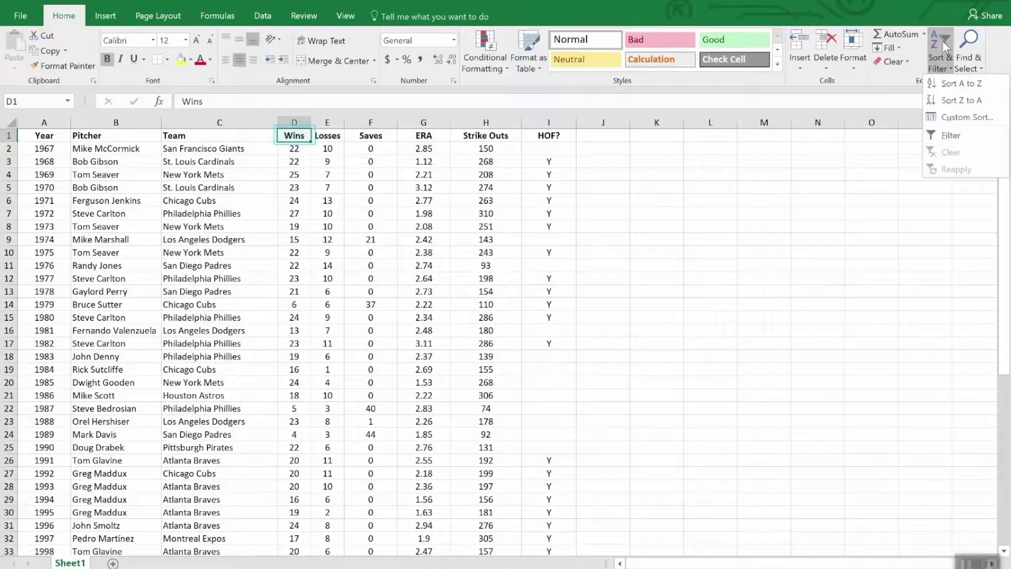
pyautogui.click(953, 102)
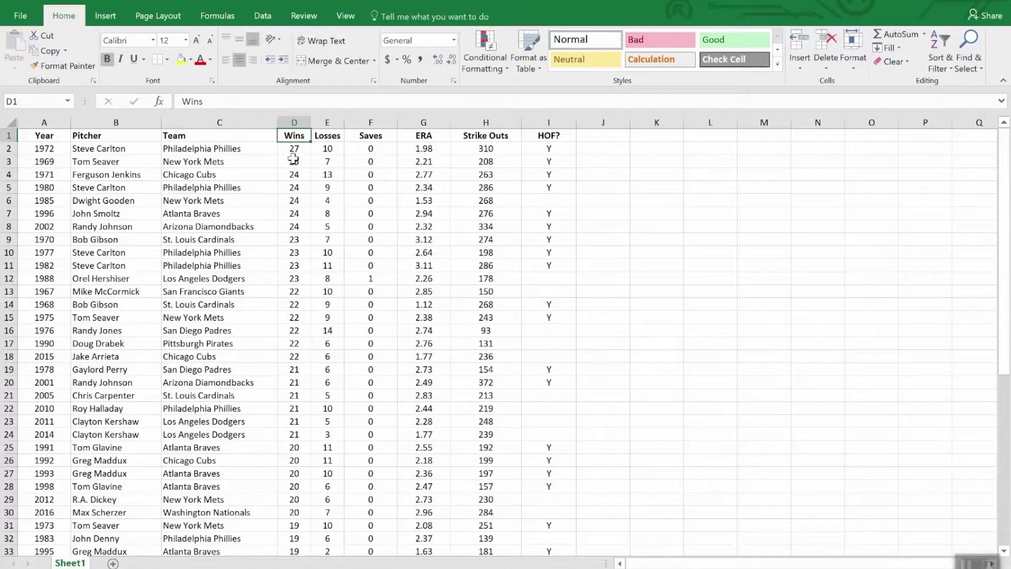
pyautogui.scroll(-8, 294, 166)
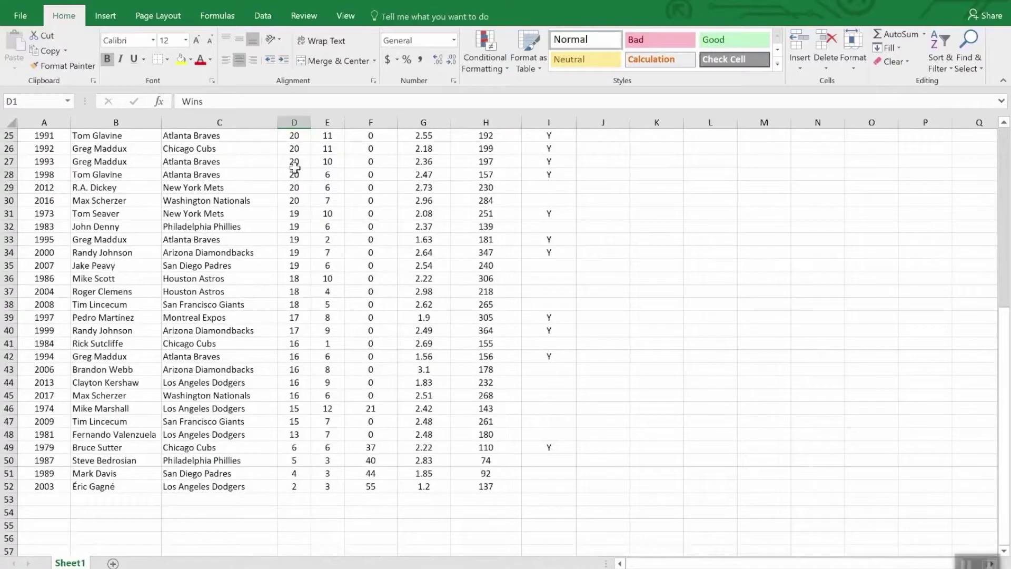
pyautogui.scroll(8, 294, 168)
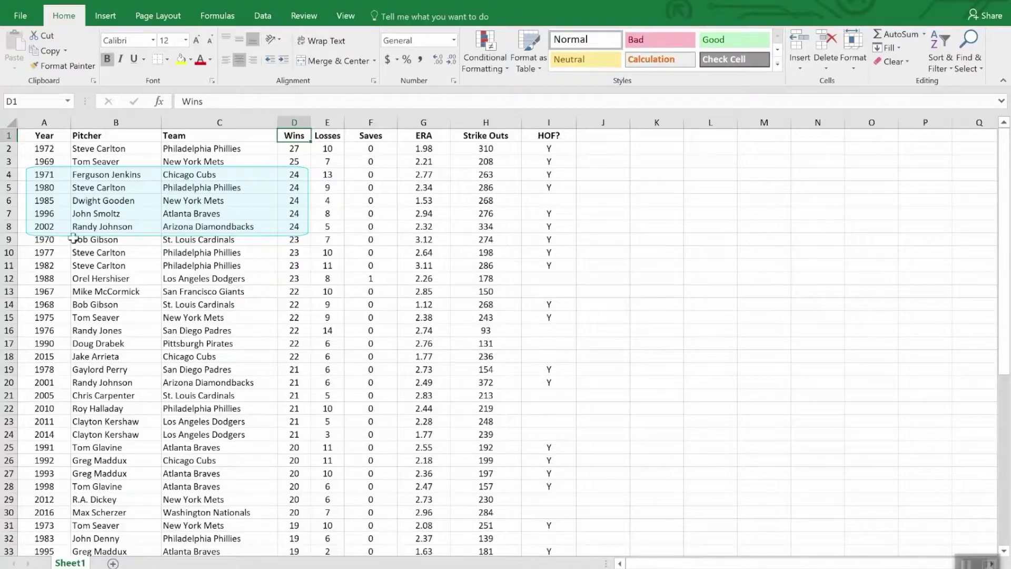
# - Apply a custom sort by Wins largest to smallest, with a second level by ERA smallest to largest
pyautogui.click(942, 44)
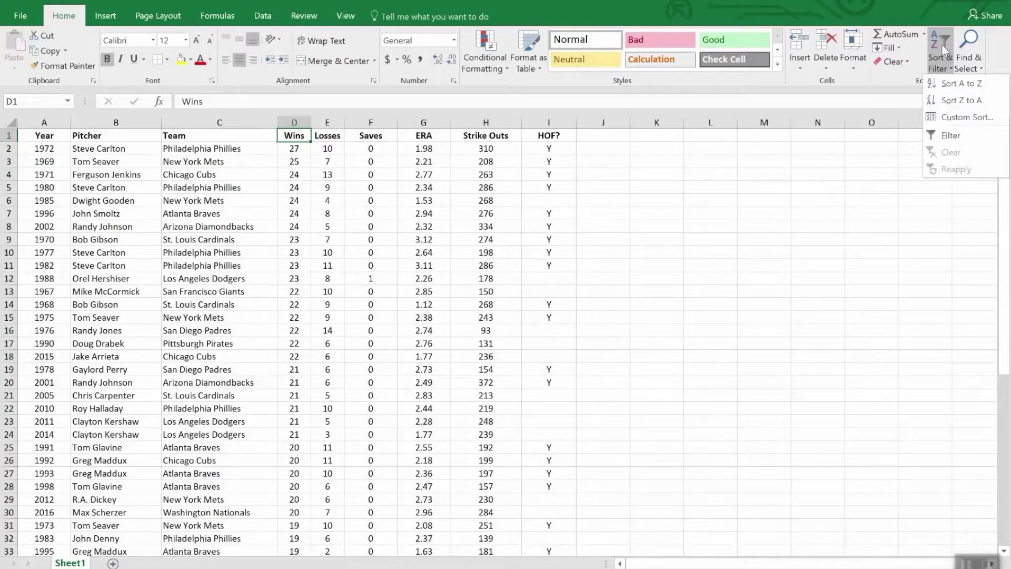
pyautogui.click(966, 117)
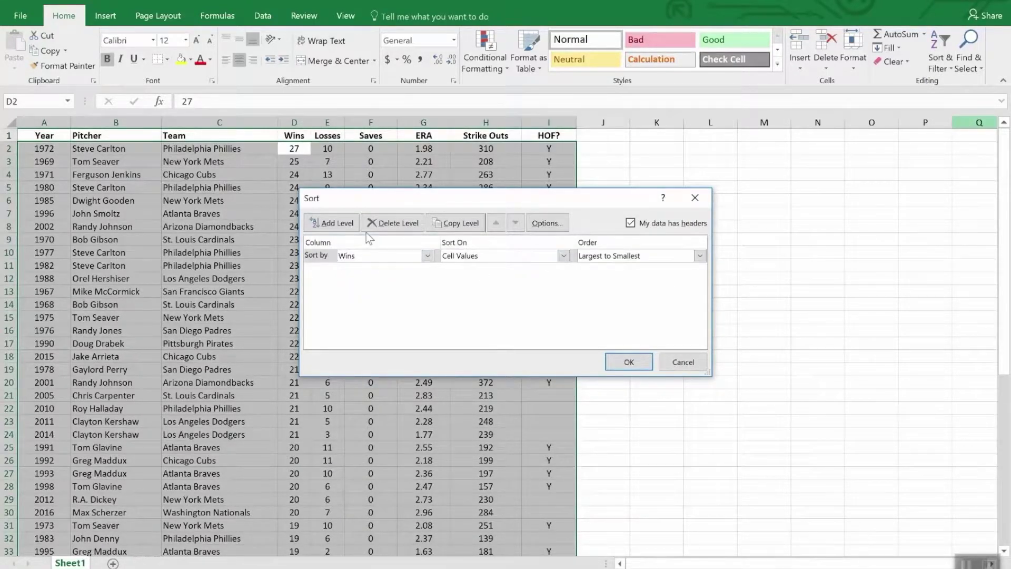
pyautogui.click(332, 223)
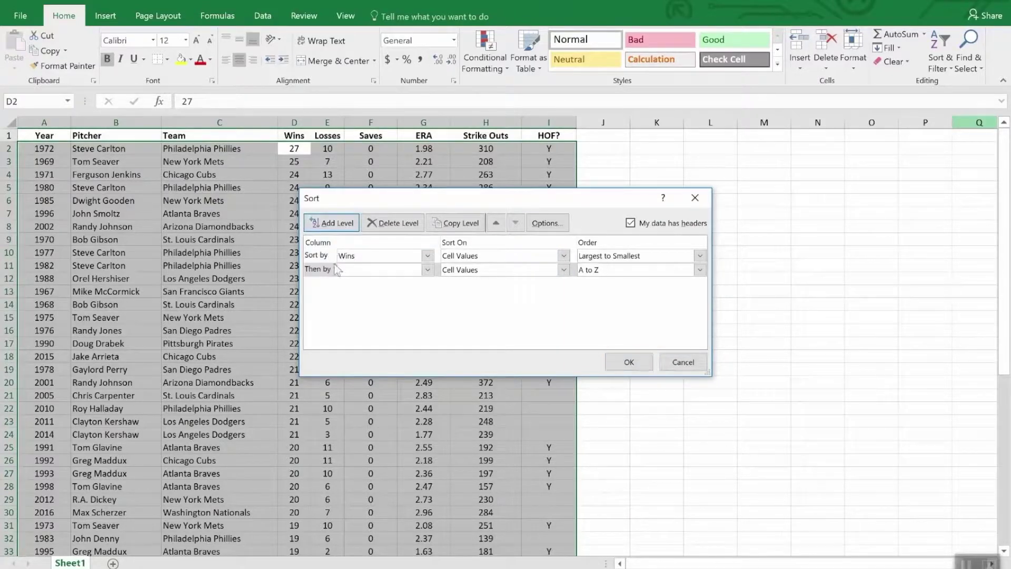
pyautogui.click(428, 269)
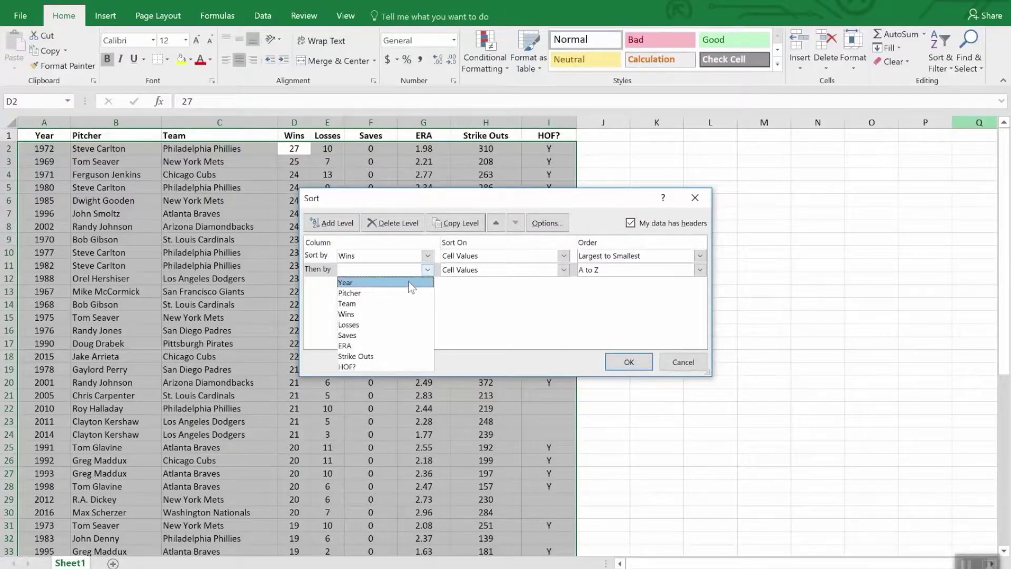
pyautogui.click(400, 346)
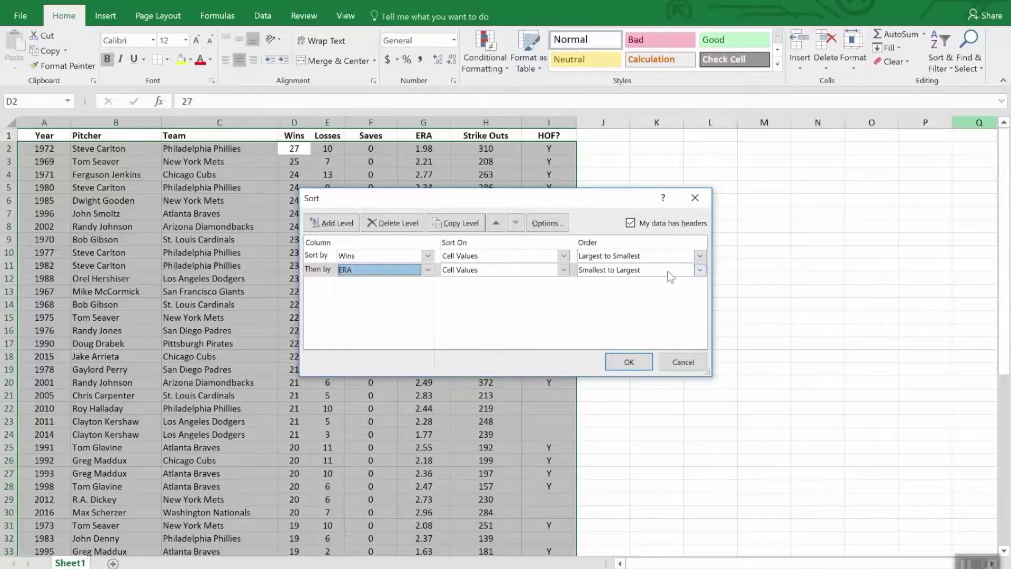
pyautogui.click(628, 362)
pyautogui.press('Up')
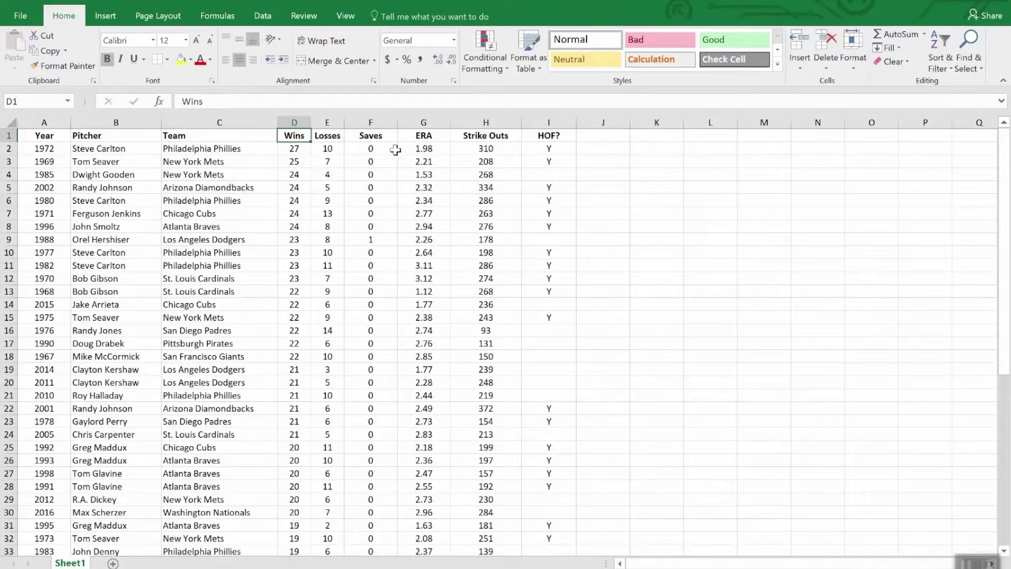
# - Turn on filters for the pitcher list and show only the rows with Y in the HOF? column
pyautogui.click(379, 138)
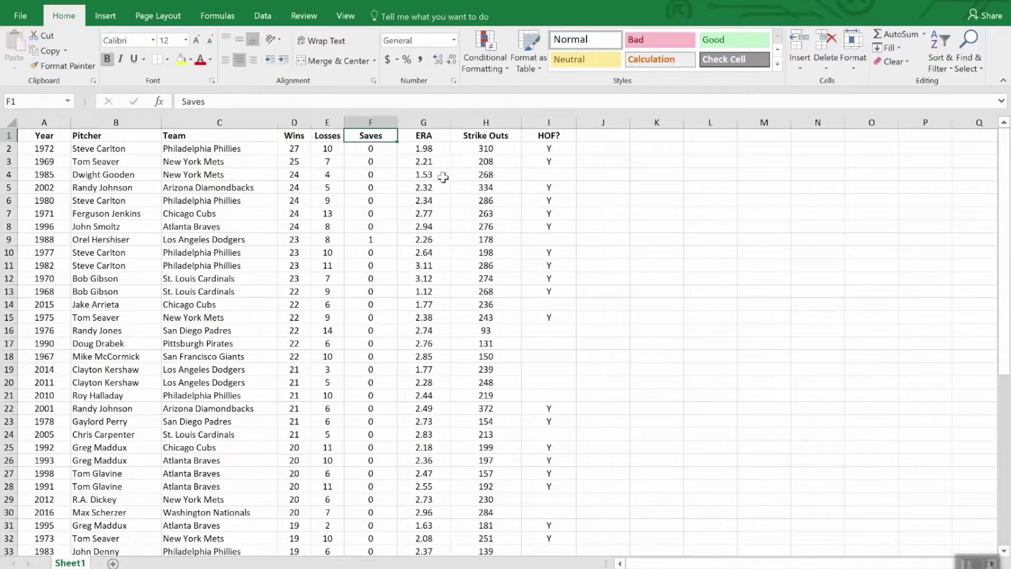
pyautogui.click(938, 45)
pyautogui.click(949, 136)
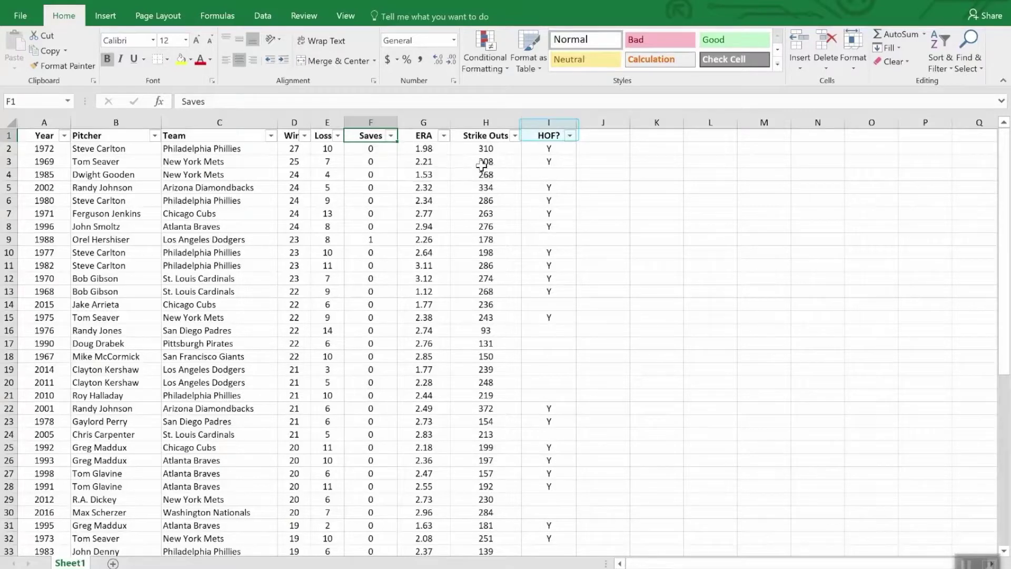
pyautogui.click(569, 136)
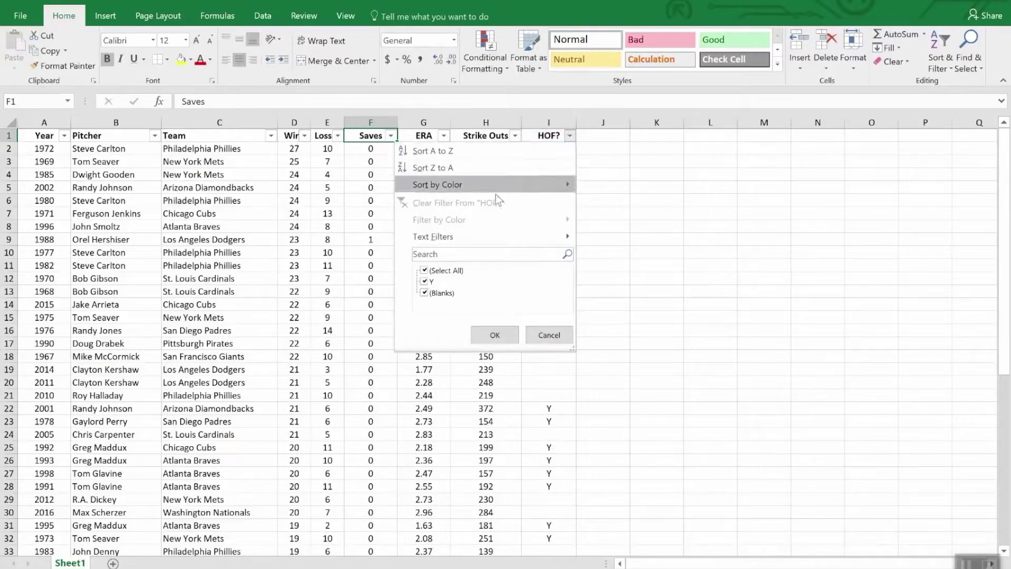
pyautogui.click(424, 271)
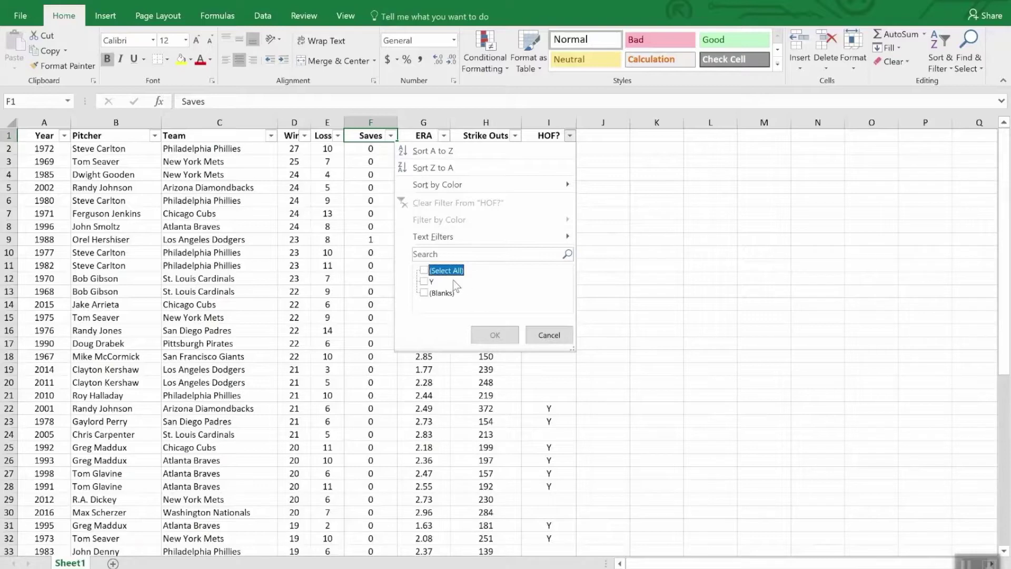
pyautogui.click(427, 281)
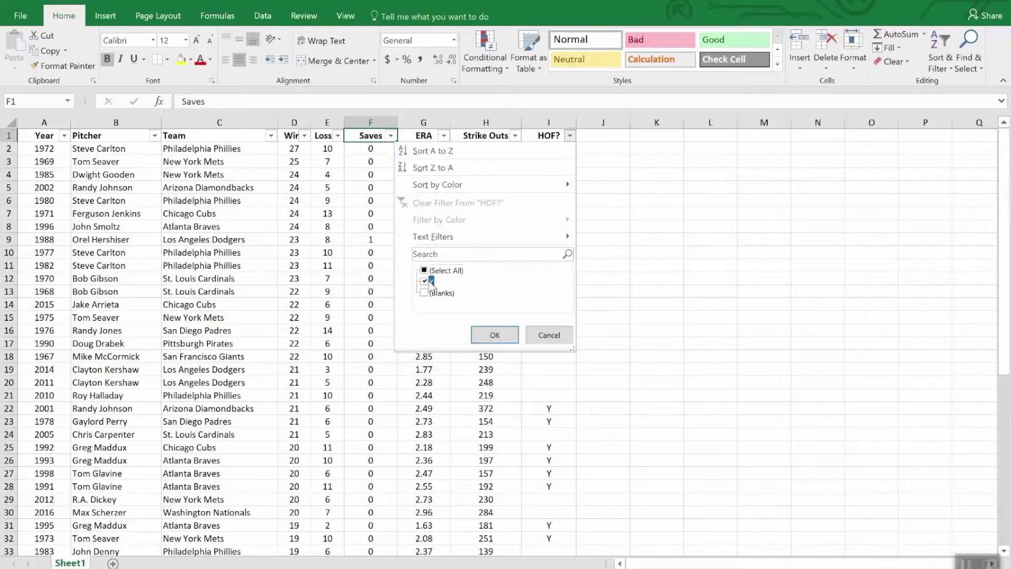
pyautogui.click(495, 335)
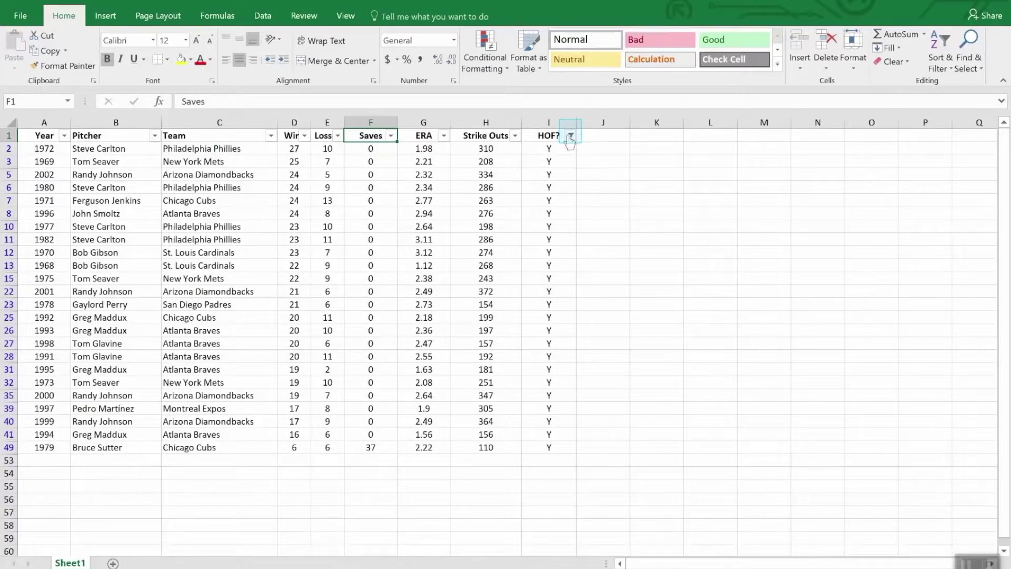
# - Sort the filtered list by Strike Outs from largest to smallest
pyautogui.moveTo(570, 142)
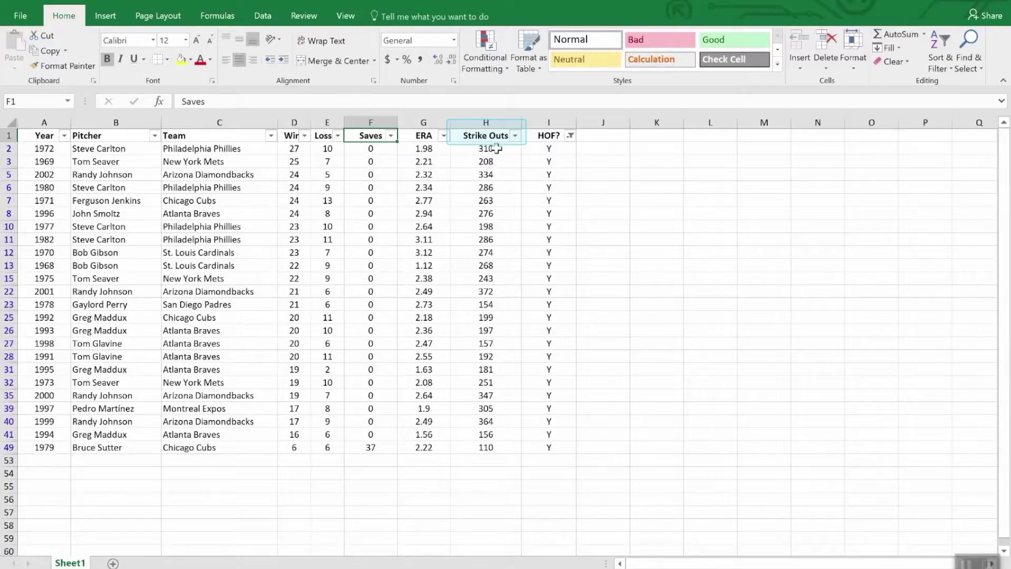
pyautogui.click(516, 136)
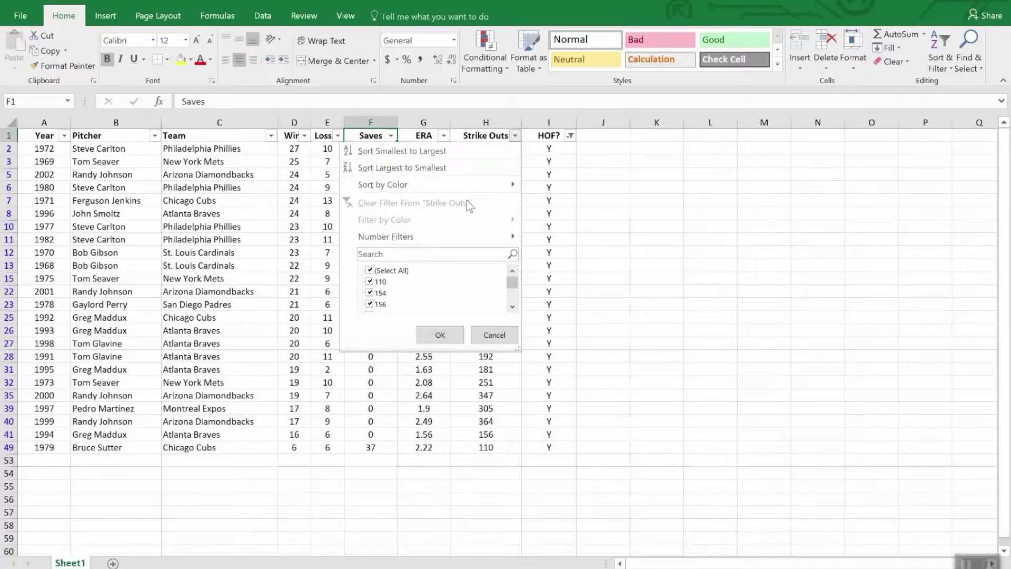
pyautogui.click(455, 168)
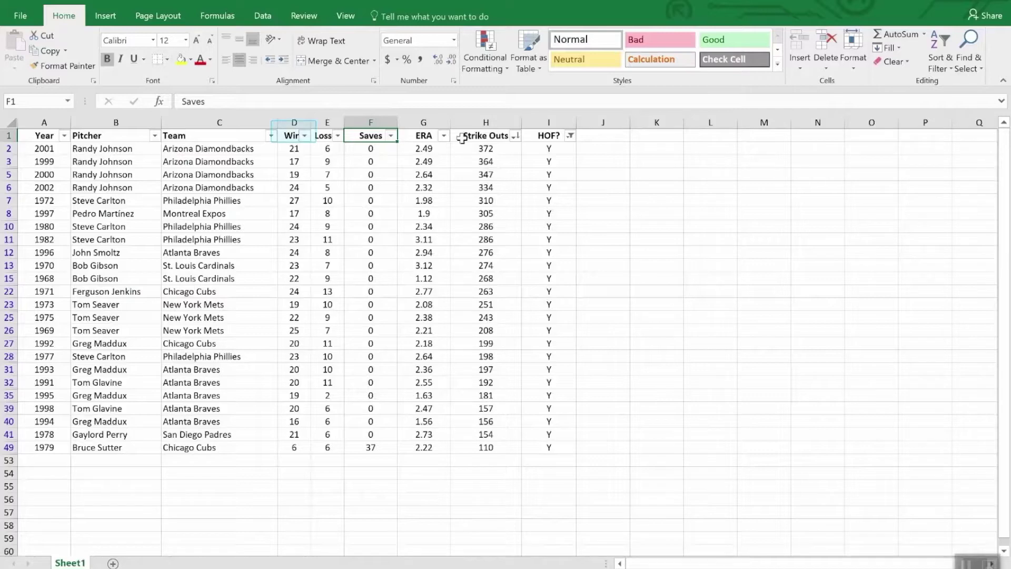
# - Filter the Wins column to show only rows with fewer than 20 wins
pyautogui.click(305, 136)
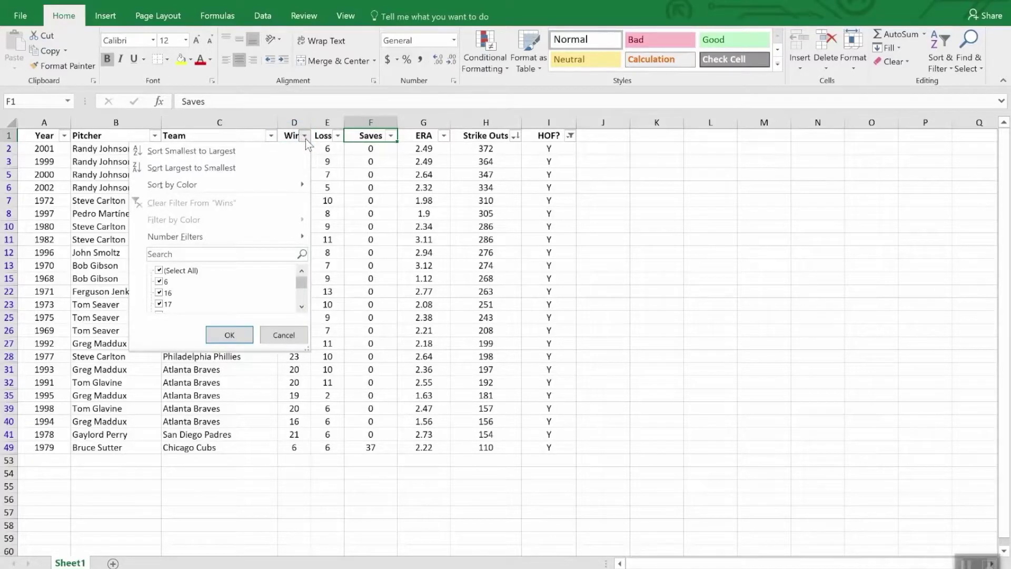
pyautogui.moveTo(271, 236)
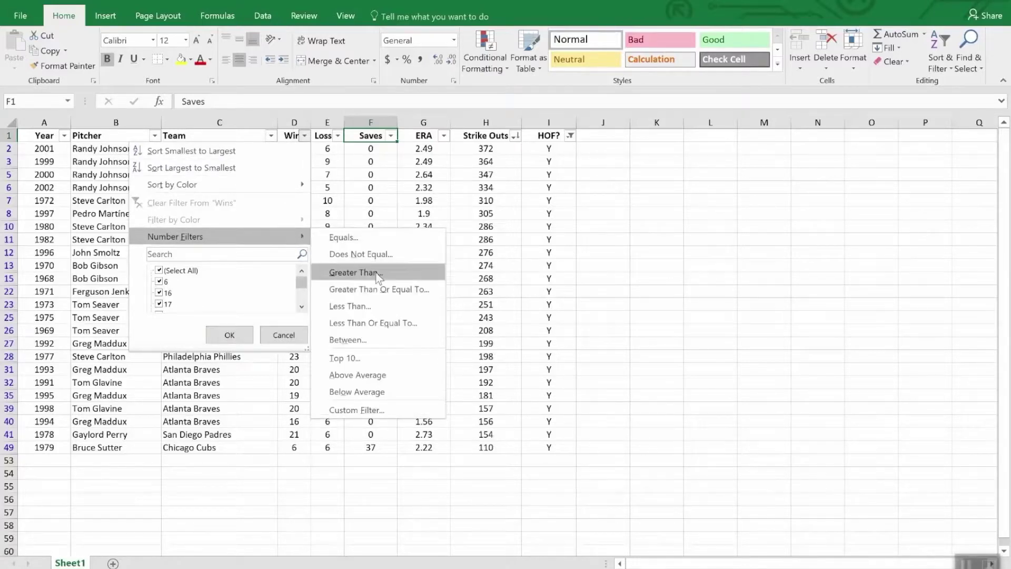
pyautogui.click(377, 307)
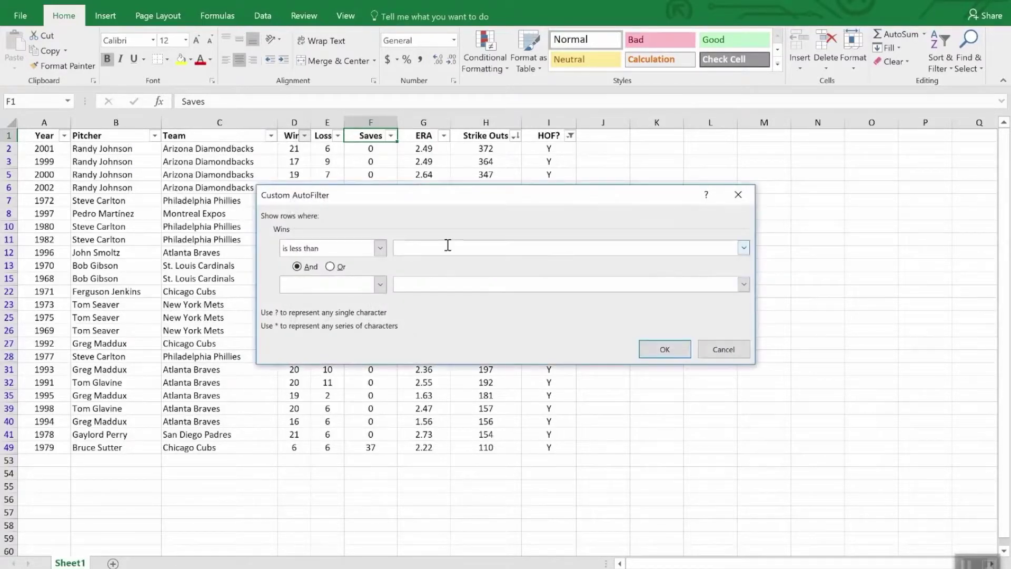
pyautogui.write('20')
pyautogui.click(679, 350)
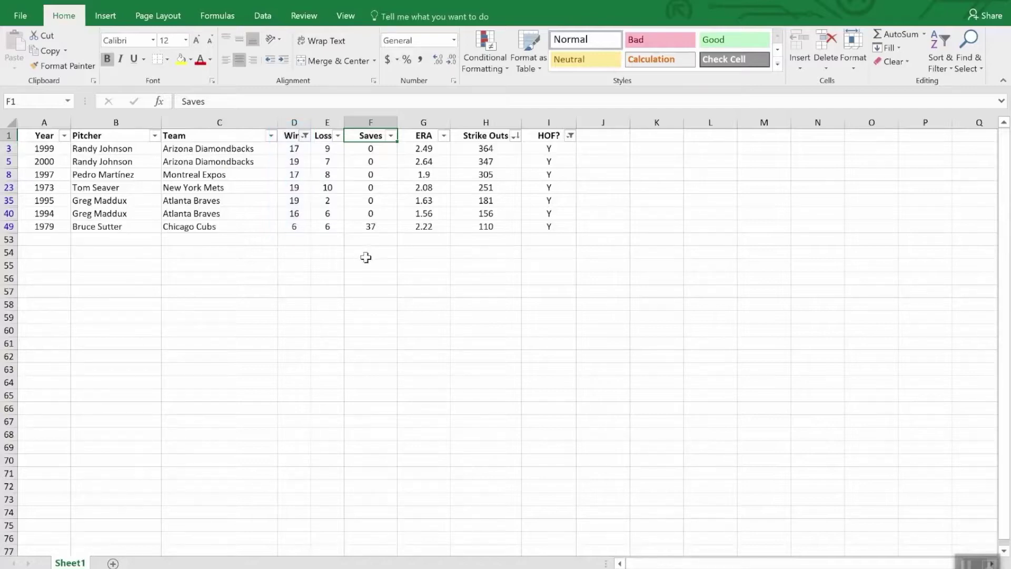
# - Add an AutoSum subtotal of the filtered Strike Outs values in cell H53
pyautogui.click(481, 240)
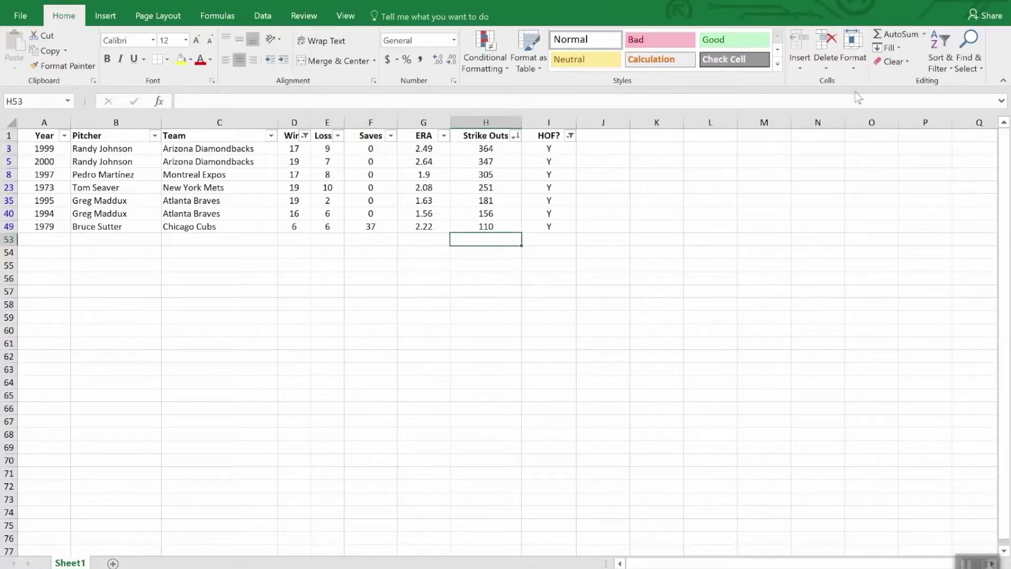
pyautogui.click(899, 35)
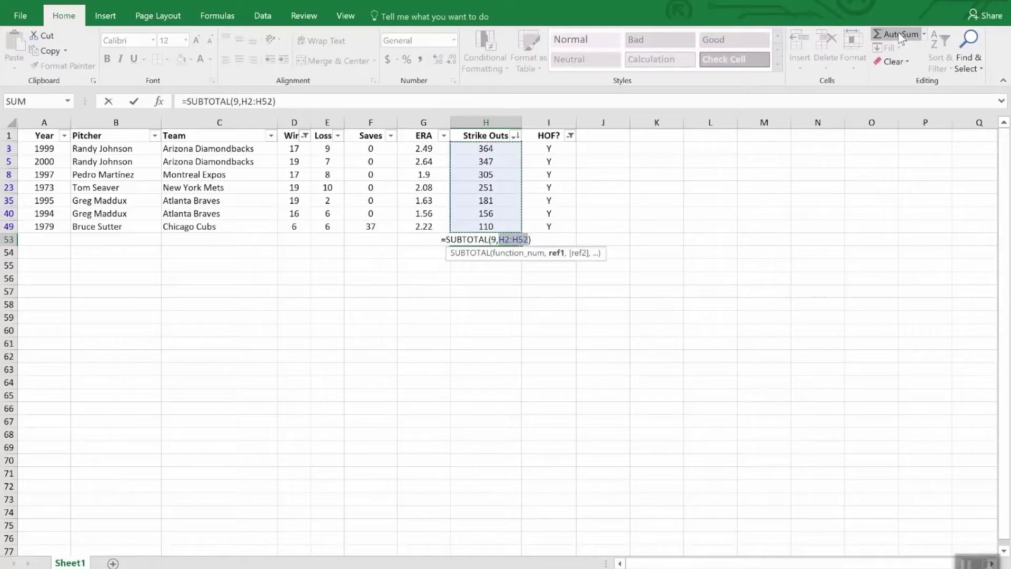
pyautogui.press('Return')
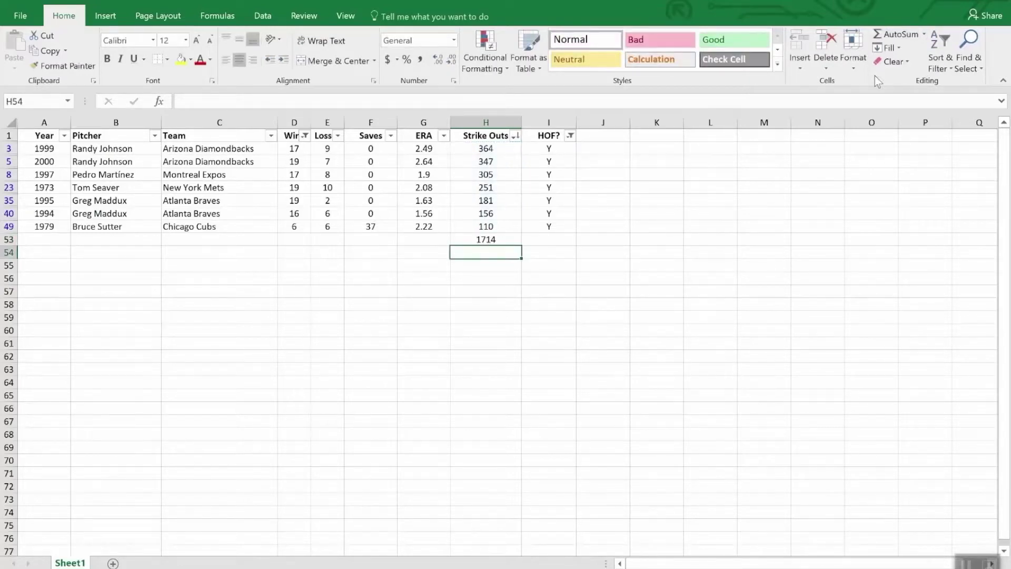
# - Clear the filters from the HOF? and Wins columns and check the Strike Outs subtotal formula in H53
pyautogui.click(570, 136)
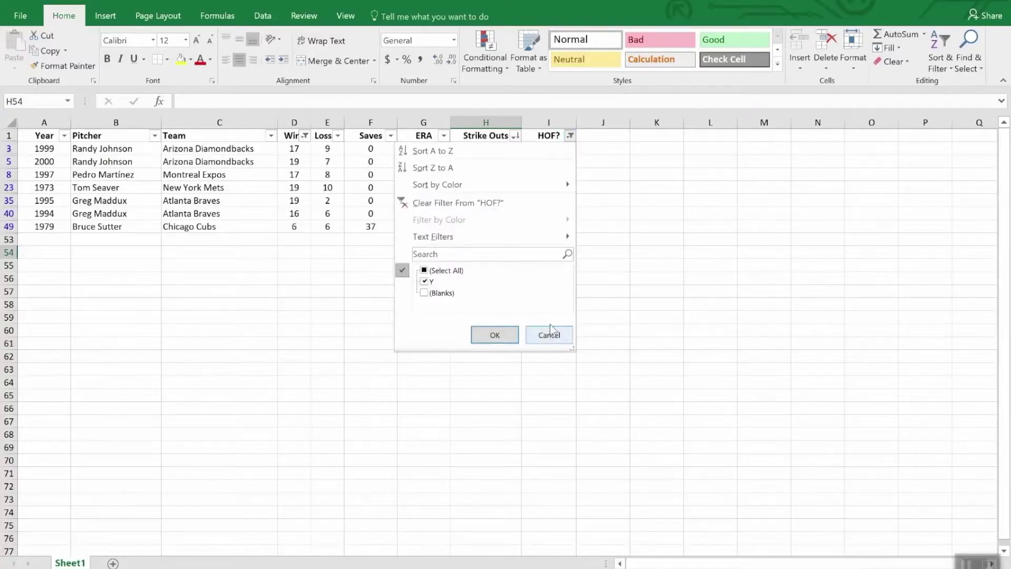
pyautogui.press('Escape')
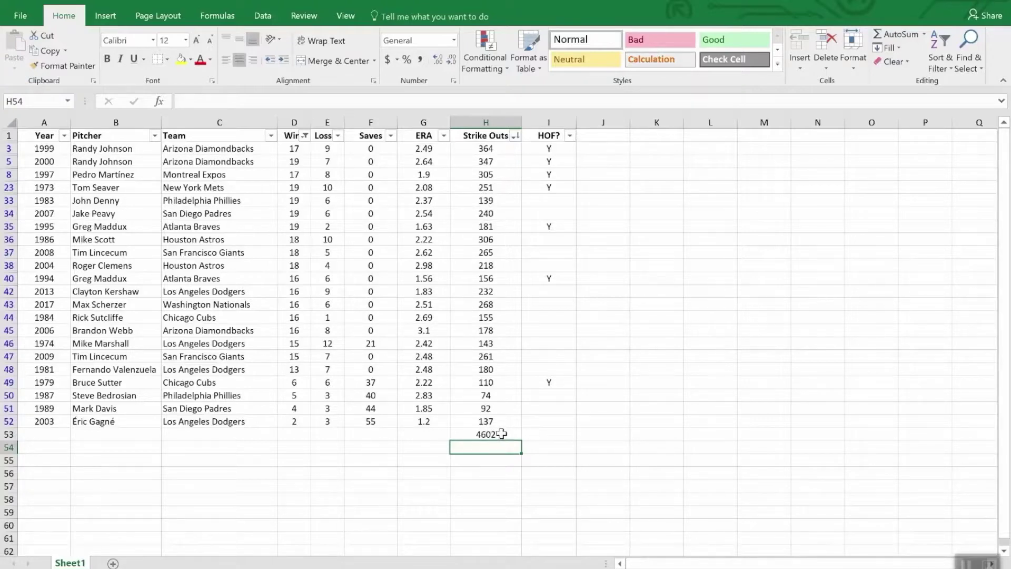
pyautogui.click(305, 136)
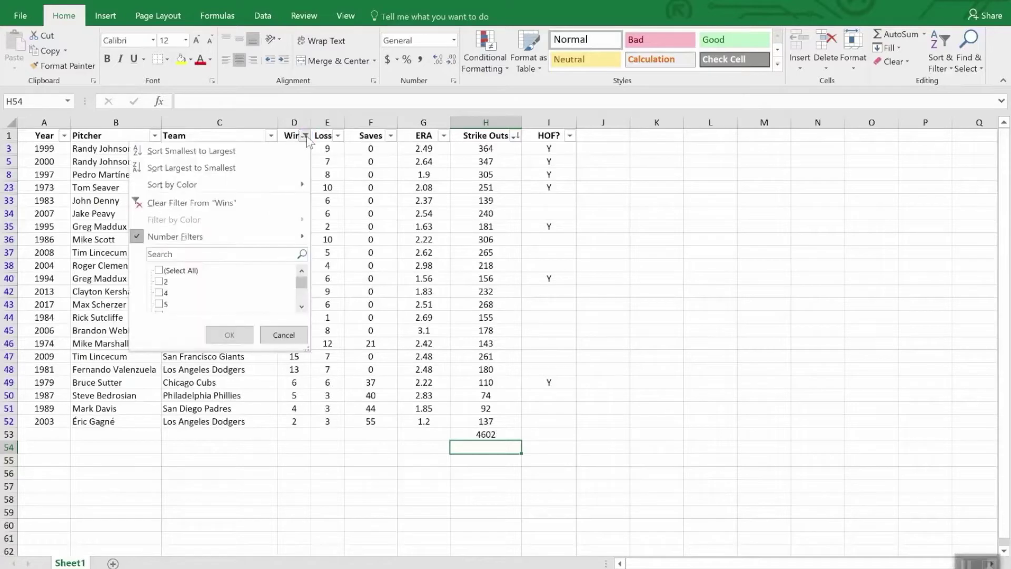
pyautogui.click(214, 205)
pyautogui.scroll(-3, 519, 380)
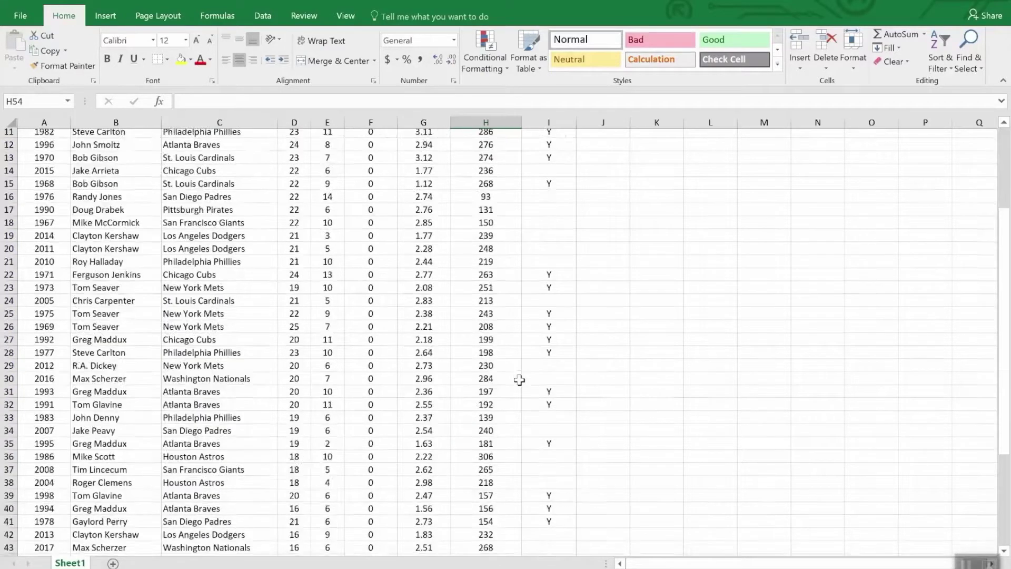
pyautogui.scroll(-9, 520, 380)
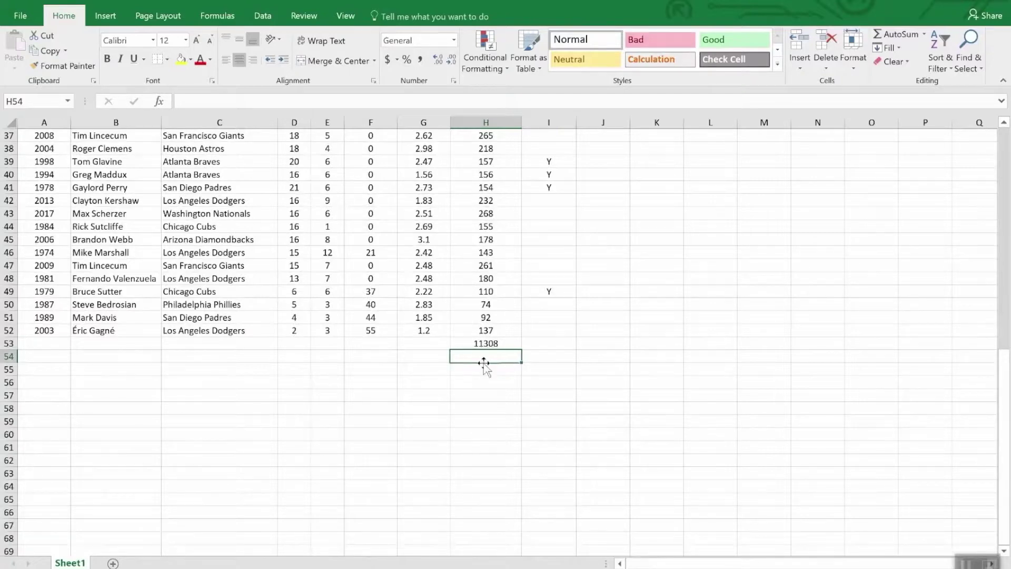
pyautogui.click(510, 344)
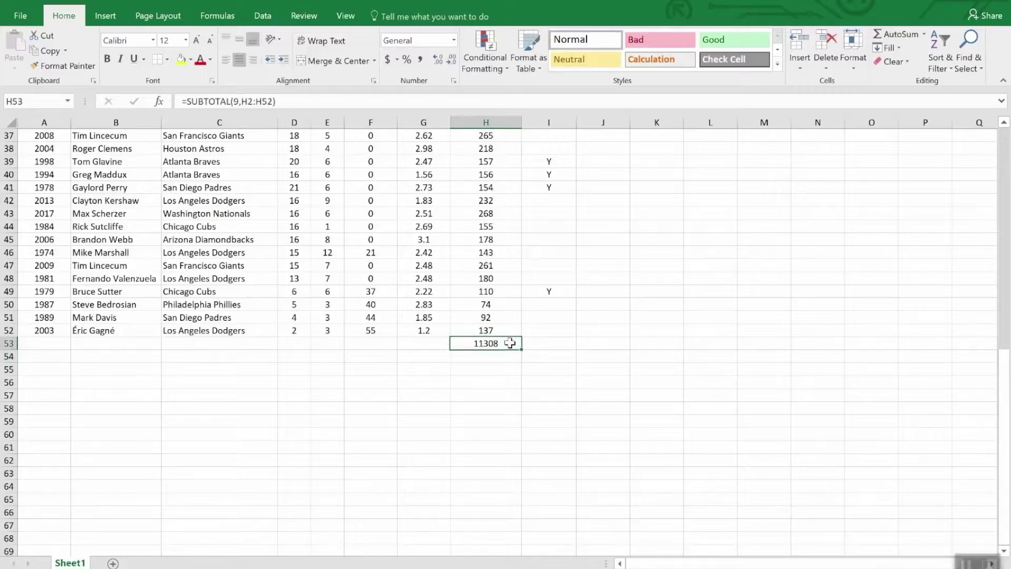
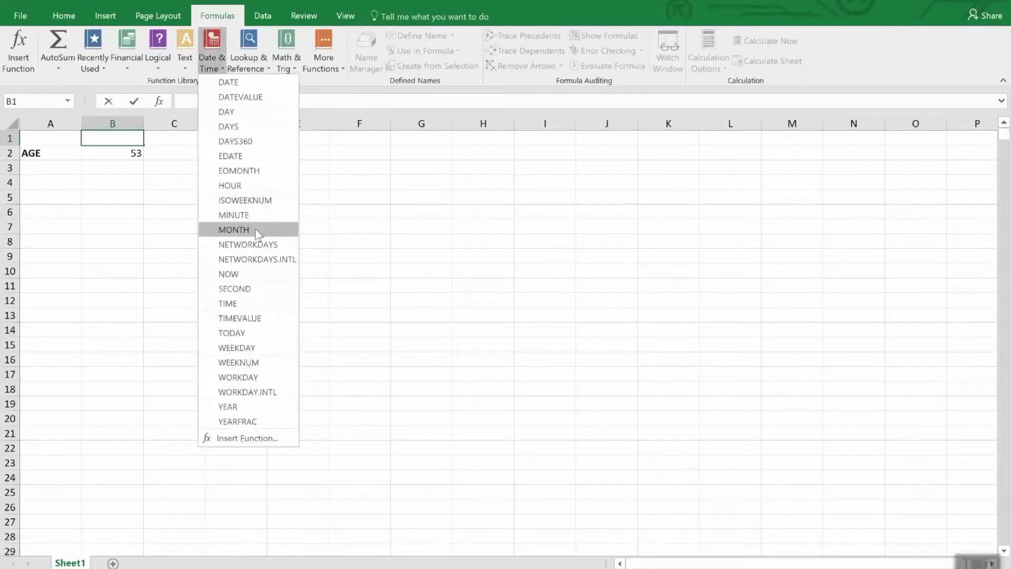
# - Look over the list of date and time functions, and view the AGE formula in cell B2
pyautogui.moveTo(260, 248)
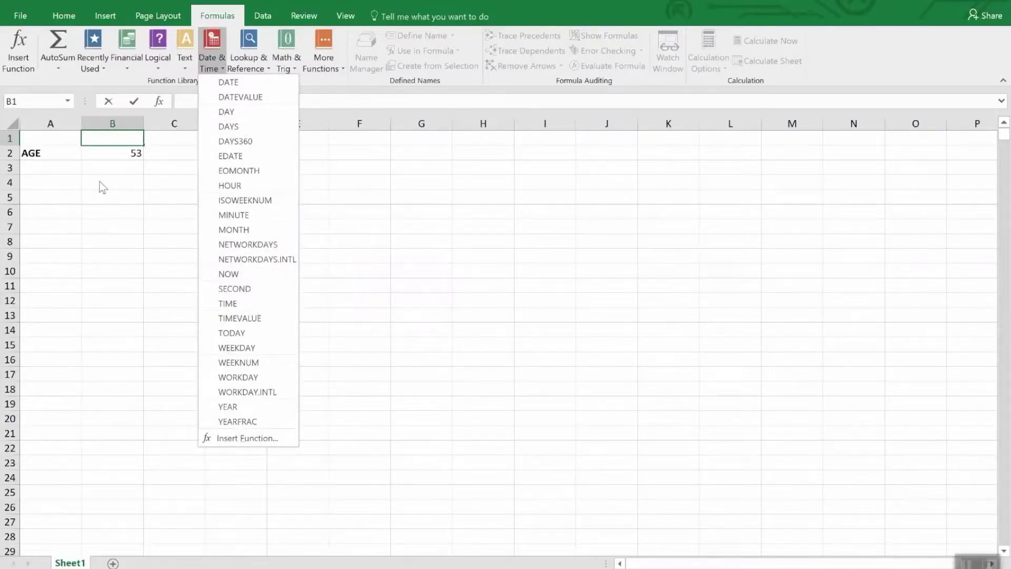
pyautogui.click(103, 150)
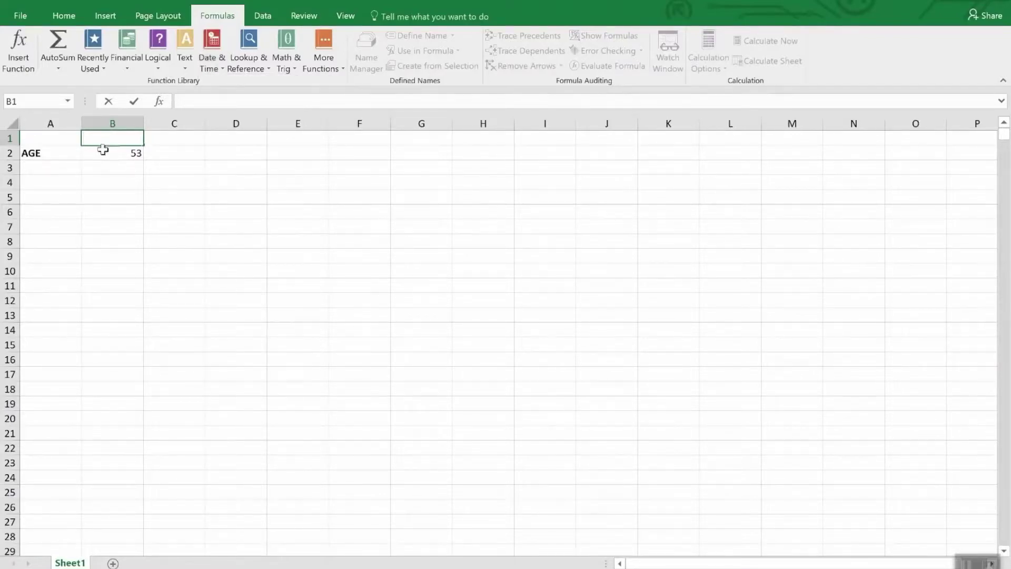
pyautogui.click(103, 153)
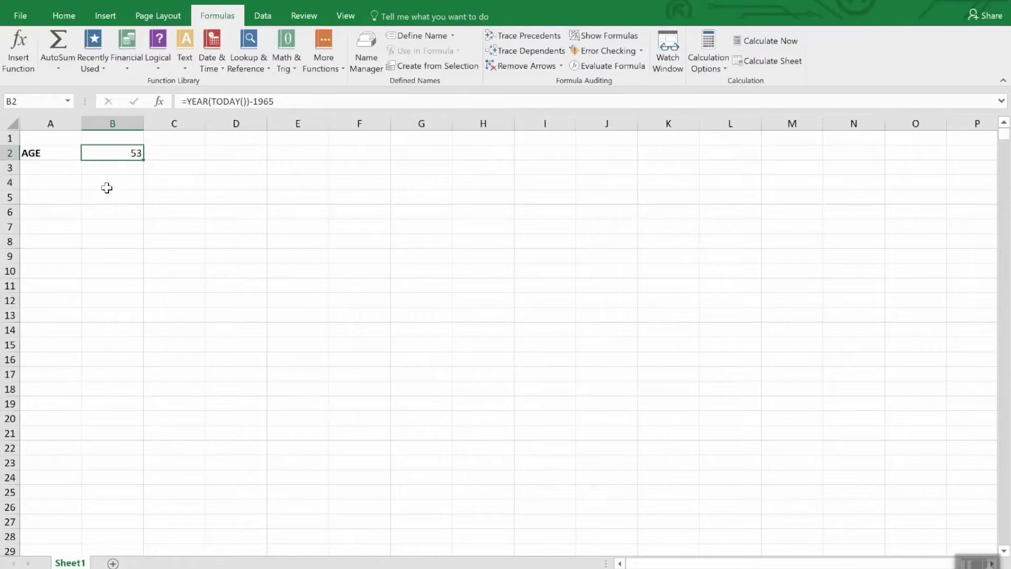
# - Examine the Date and Time number formats available for cell B2 in the Format Cells dialog
pyautogui.click(63, 17)
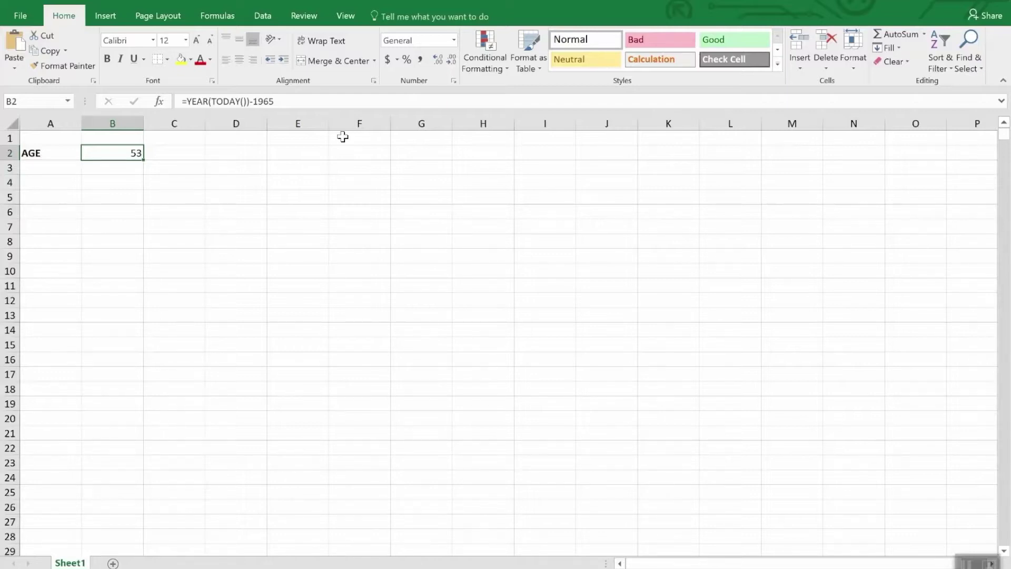
pyautogui.click(453, 41)
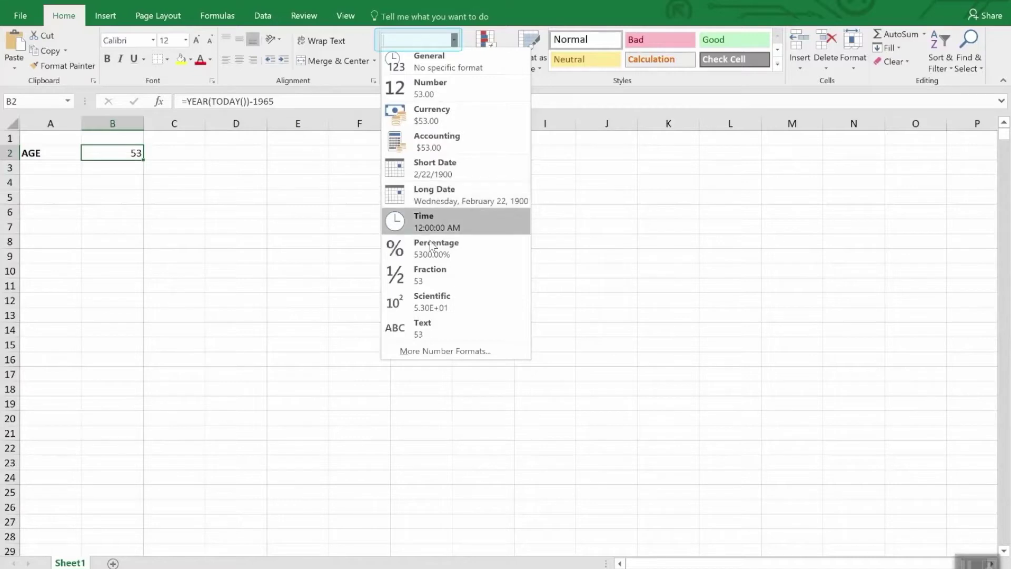
pyautogui.click(431, 352)
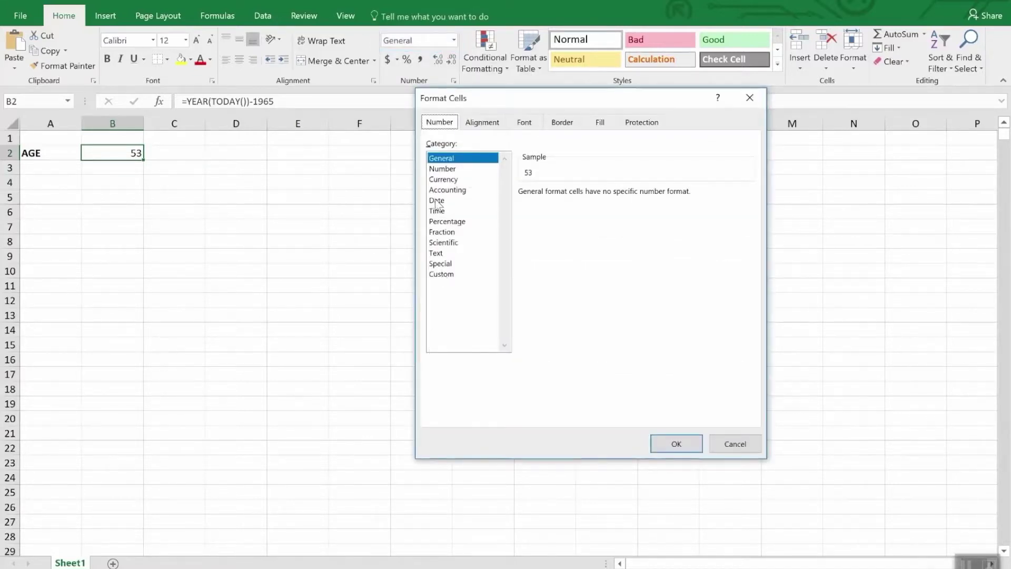
pyautogui.click(436, 201)
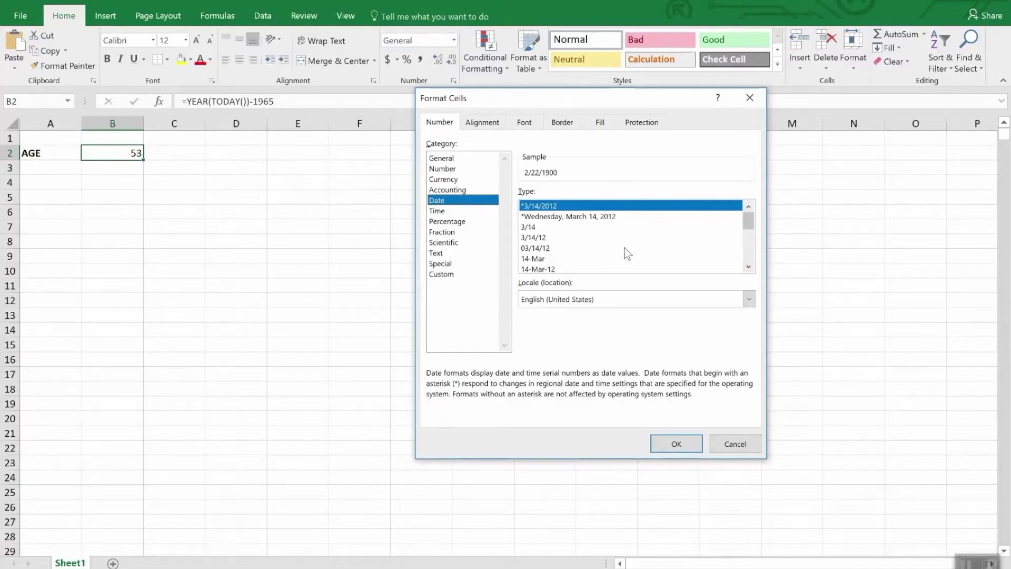
pyautogui.moveTo(750, 224)
pyautogui.mouseDown()
pyautogui.moveTo(762, 259)
pyautogui.moveTo(754, 235)
pyautogui.mouseUp()
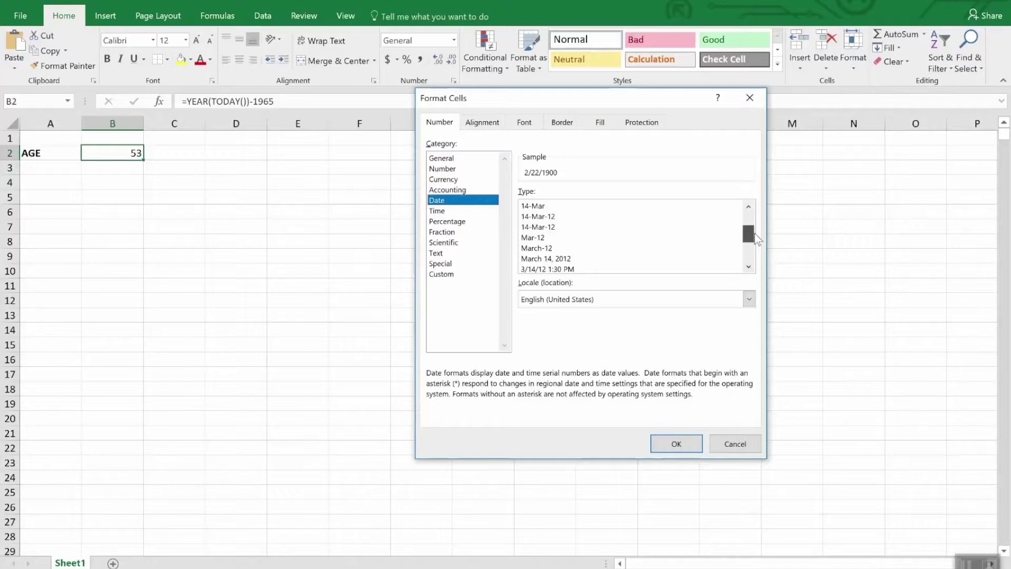
pyautogui.moveTo(755, 234); pyautogui.dragTo(757, 244)
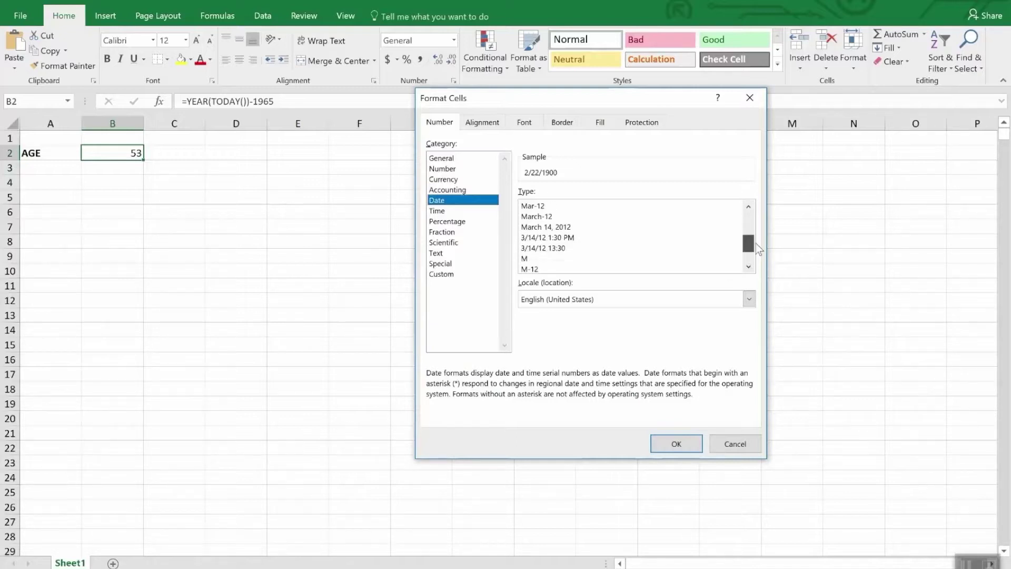
pyautogui.click(444, 212)
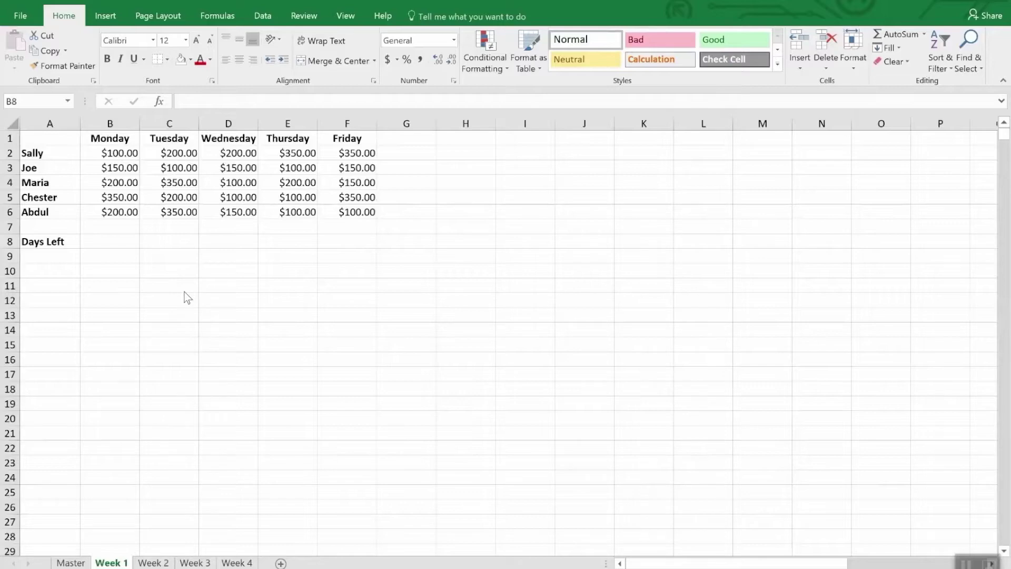
# - Replace the Monday heading in cell B1 of the Week 1 sheet with the date 4/2/2018
pyautogui.click(120, 139)
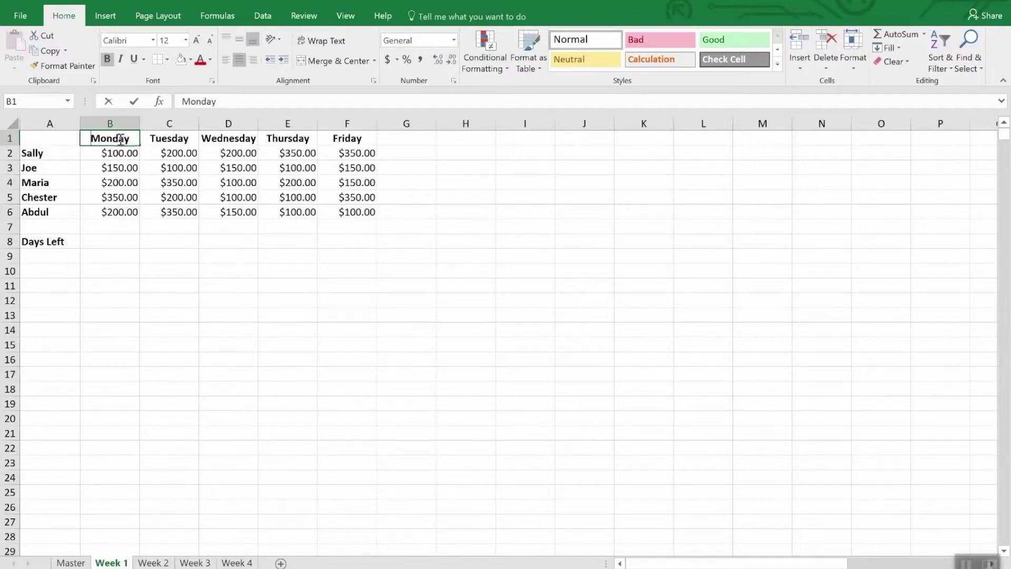
pyautogui.write('4/2/')
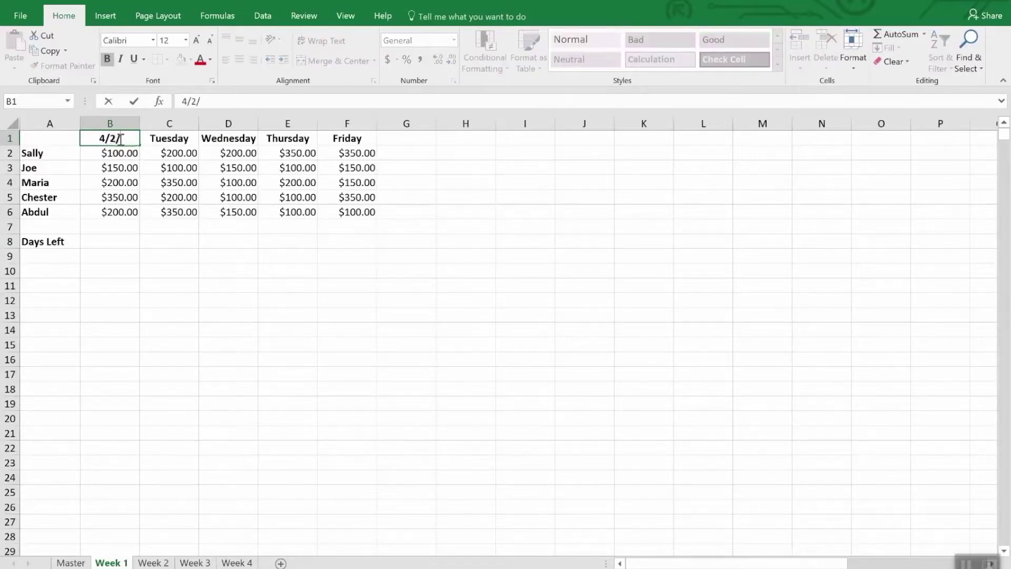
pyautogui.write('2018')
pyautogui.press('Return')
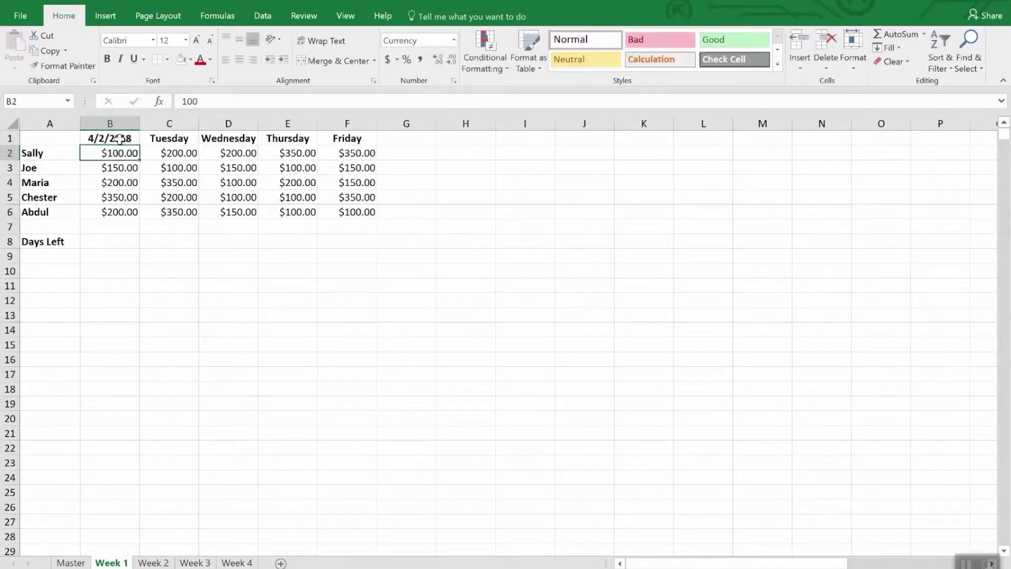
# - Replace the Tuesday heading in C1 with the formula =B1+1
pyautogui.press('Up')
pyautogui.press('Right')
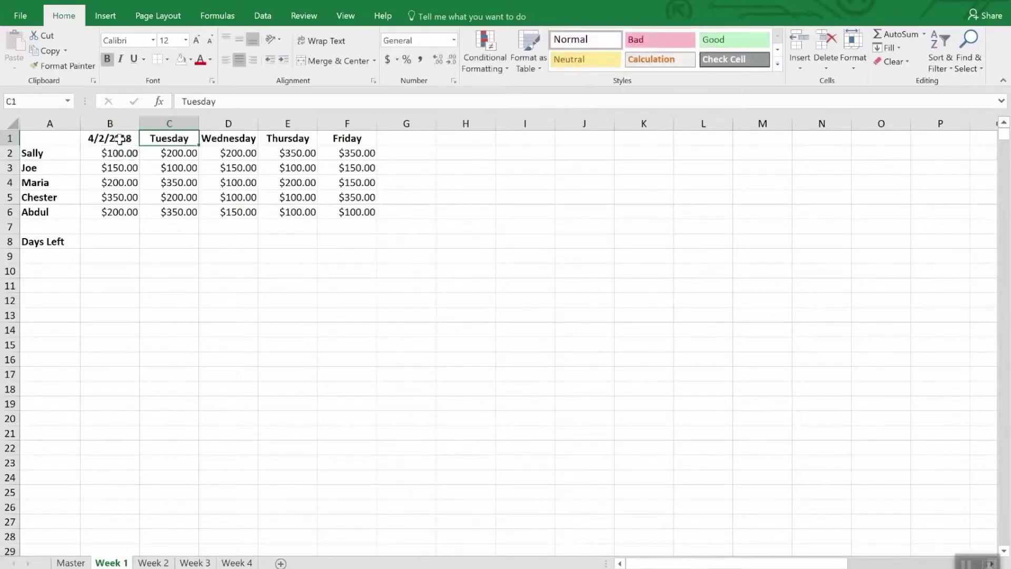
pyautogui.write('=b')
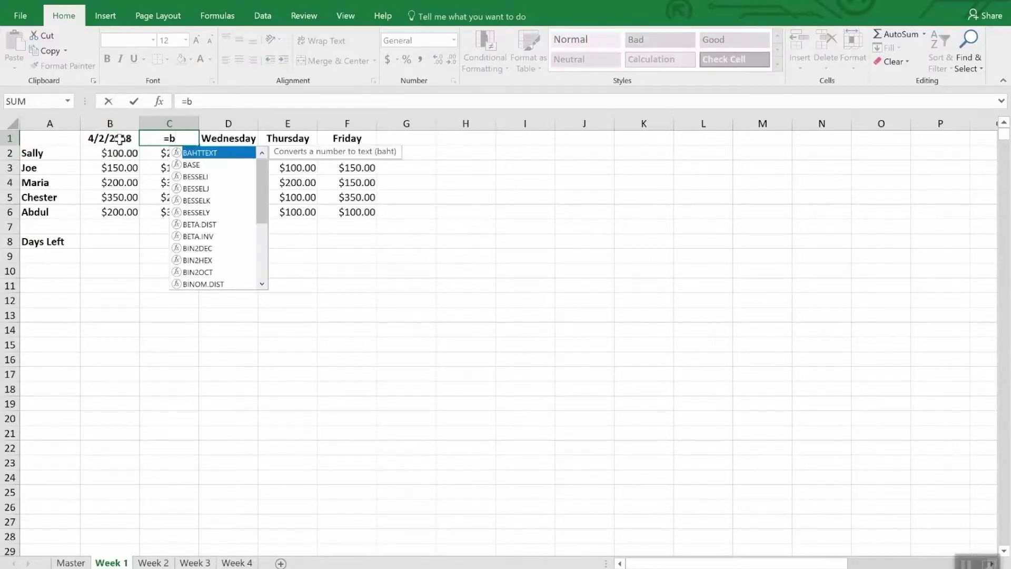
pyautogui.write('1')
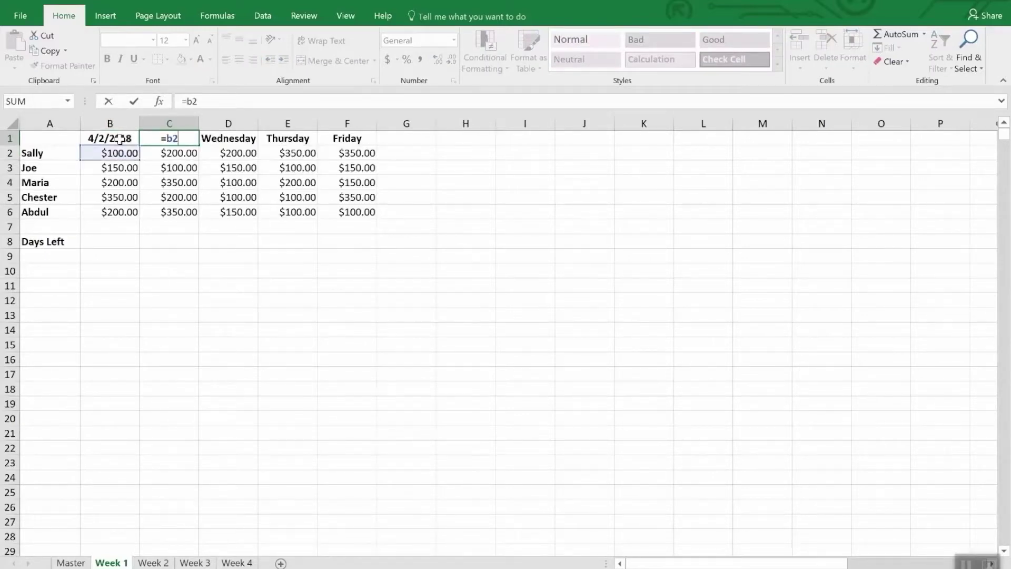
pyautogui.press('BackSpace')
pyautogui.write('1')
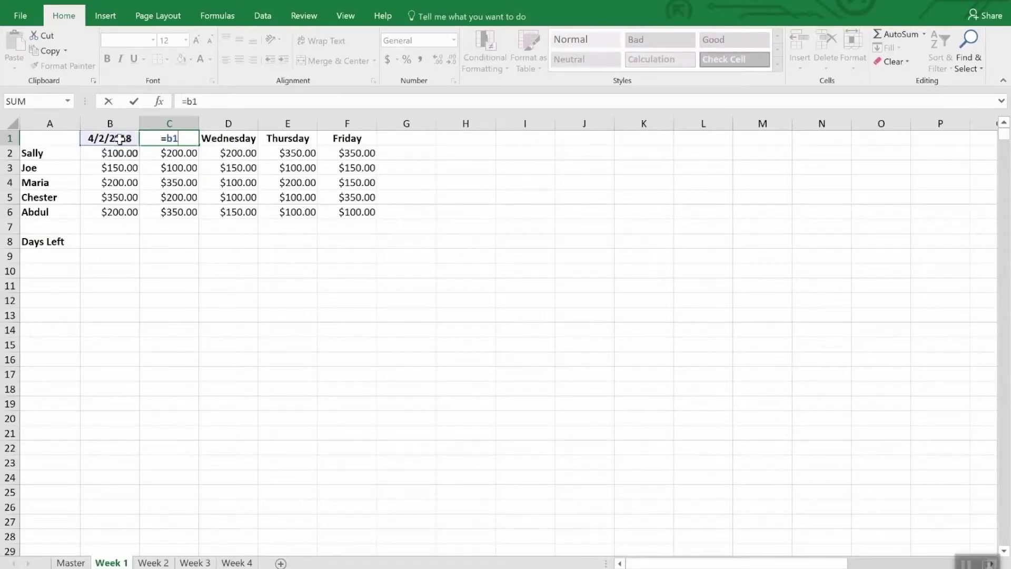
pyautogui.write('+1')
pyautogui.press('Return')
# - Copy the date formula from C1 into D1, E1 and F1, and select the date headings B1:F1
pyautogui.press('Up')
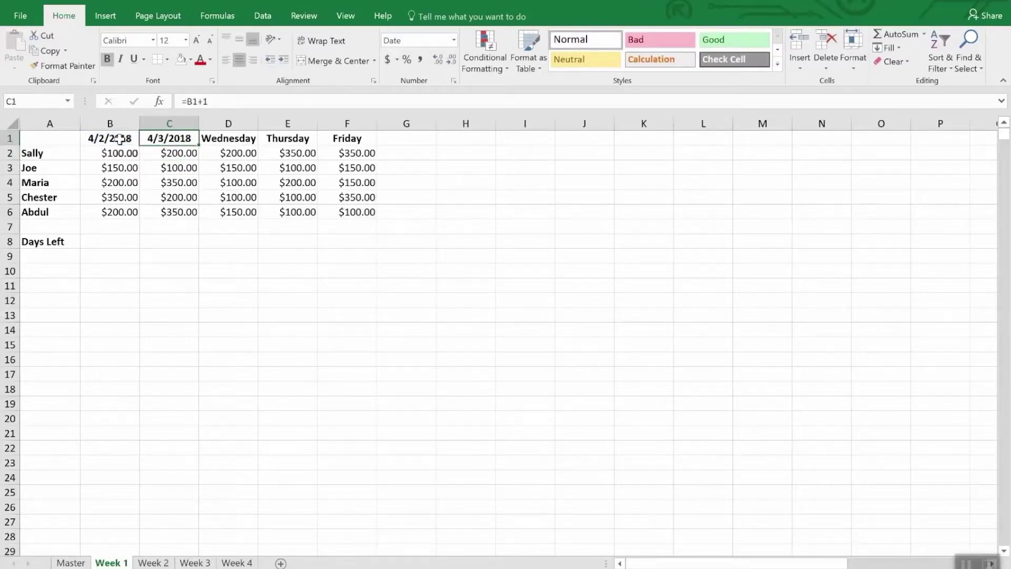
pyautogui.hotkey('ctrl', 'c')
pyautogui.press('Right')
pyautogui.hotkey('ctrl', 'v')
pyautogui.press('Right')
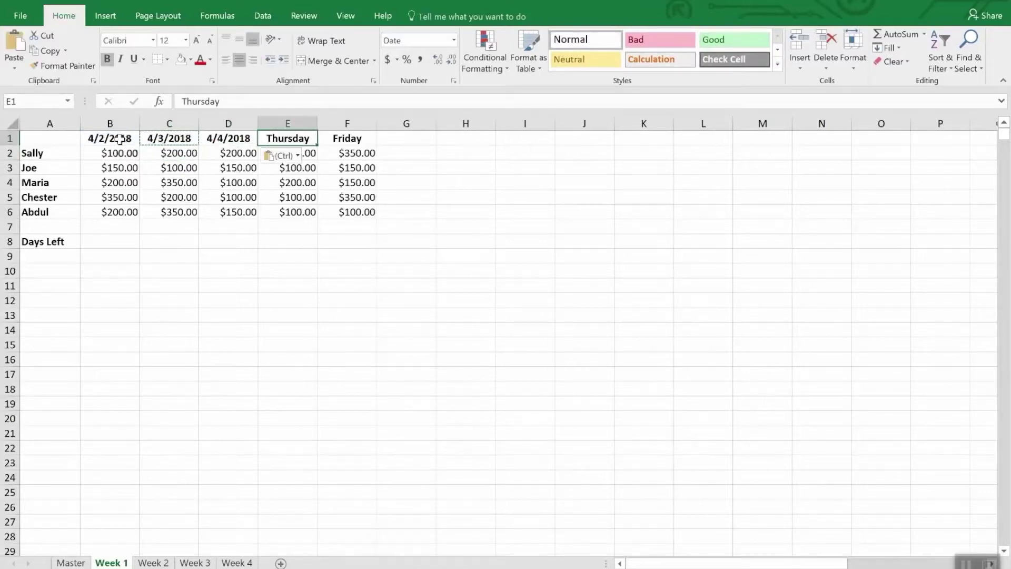
pyautogui.hotkey('ctrl', 'v')
pyautogui.press('Right')
pyautogui.hotkey('ctrl', 'v')
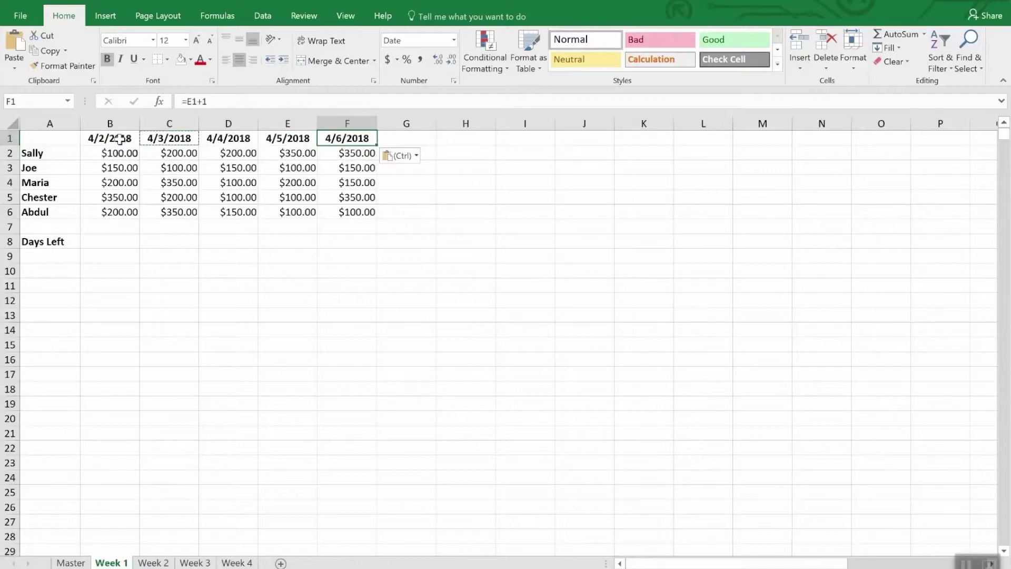
pyautogui.moveTo(90, 138); pyautogui.dragTo(345, 138)
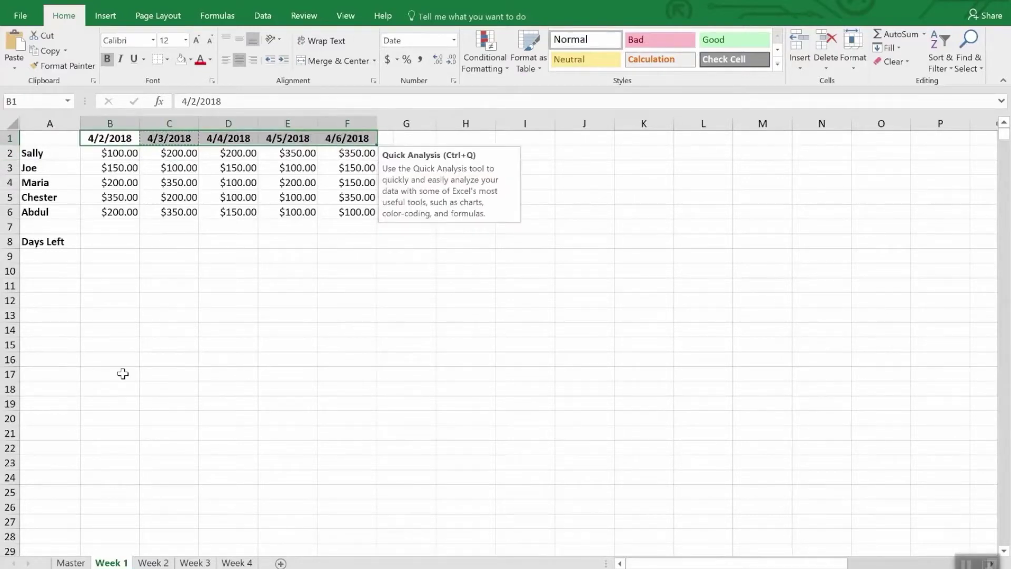
# - Paste the copied date formula over the weekday headings B1:F1 on the Week 2 sheet
pyautogui.click(153, 563)
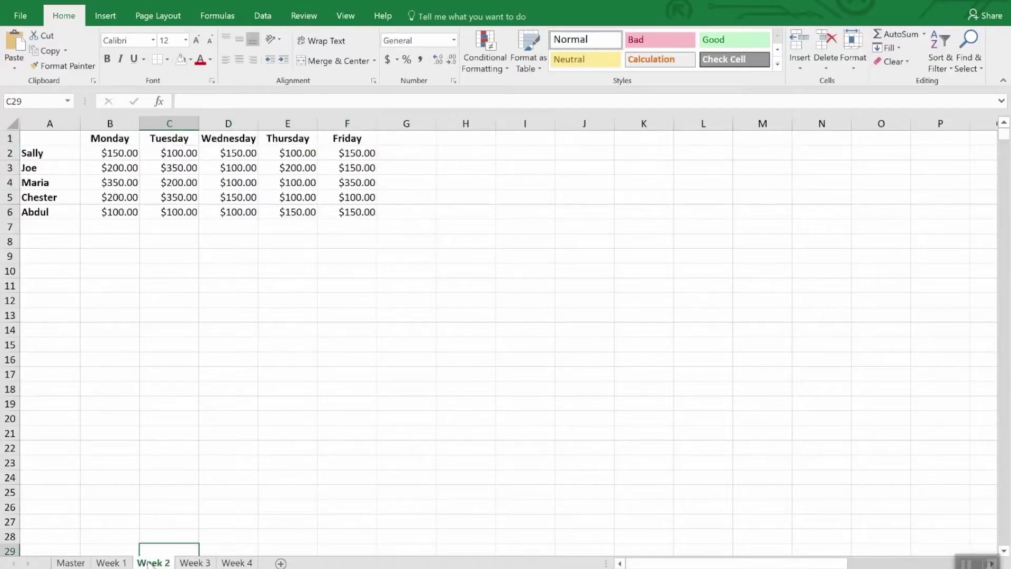
pyautogui.moveTo(99, 138); pyautogui.dragTo(327, 140)
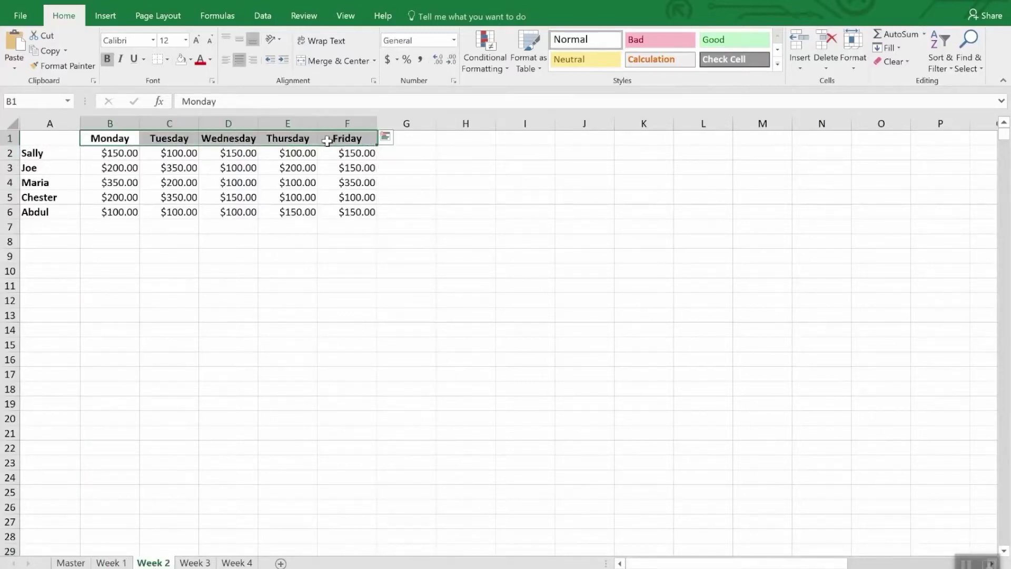
pyautogui.hotkey('ctrl', 'v')
# - Enter the date 4/9/18 in cell B1 of the Week 2 sheet as the week's starting date
pyautogui.click(112, 139)
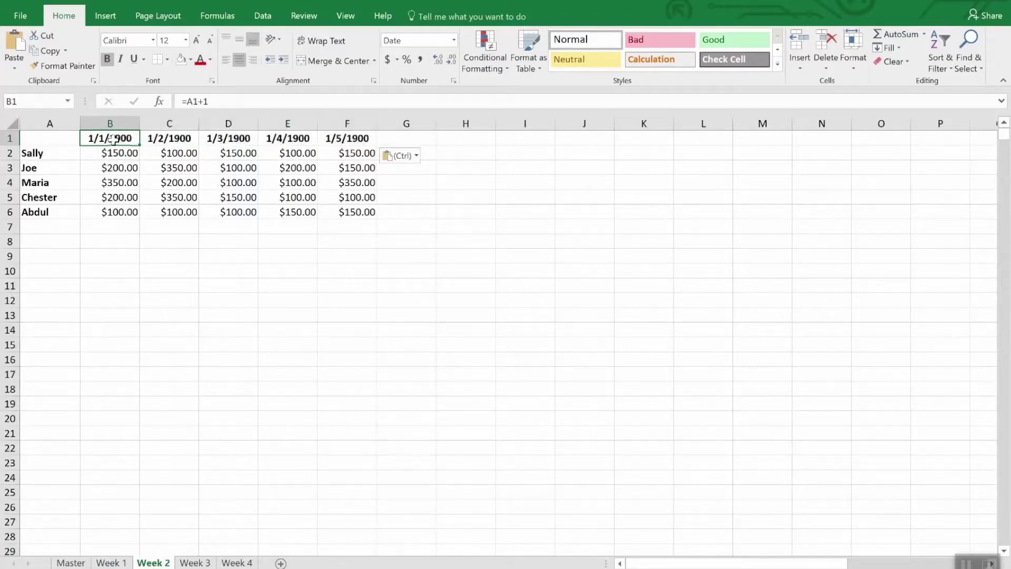
pyautogui.write('4/')
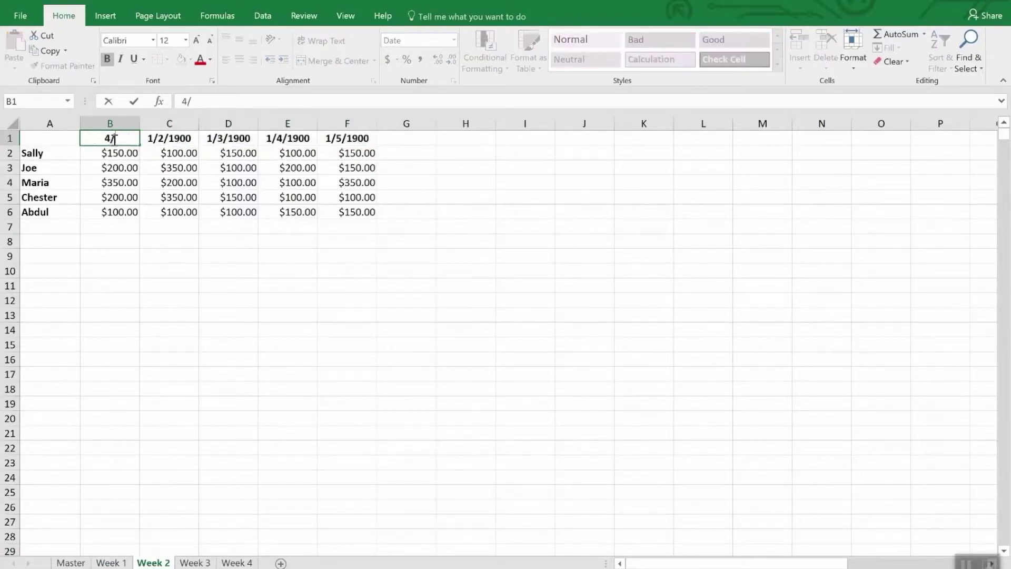
pyautogui.write('9/18')
pyautogui.press('Return')
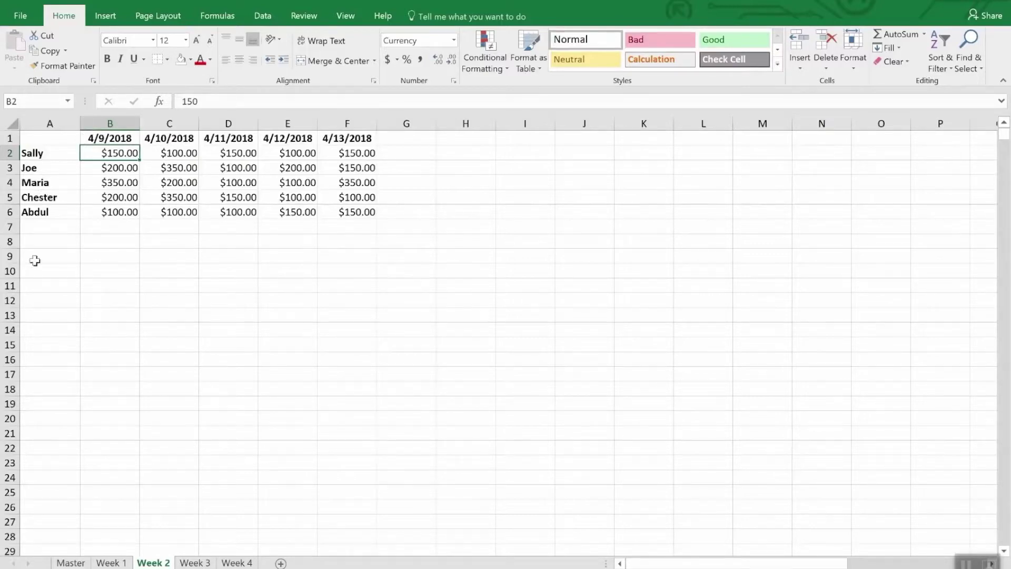
# - Enter the formula =Date(2018,4,30)-today() in cell B8 beside Days Left on the Week 1 sheet
pyautogui.click(107, 563)
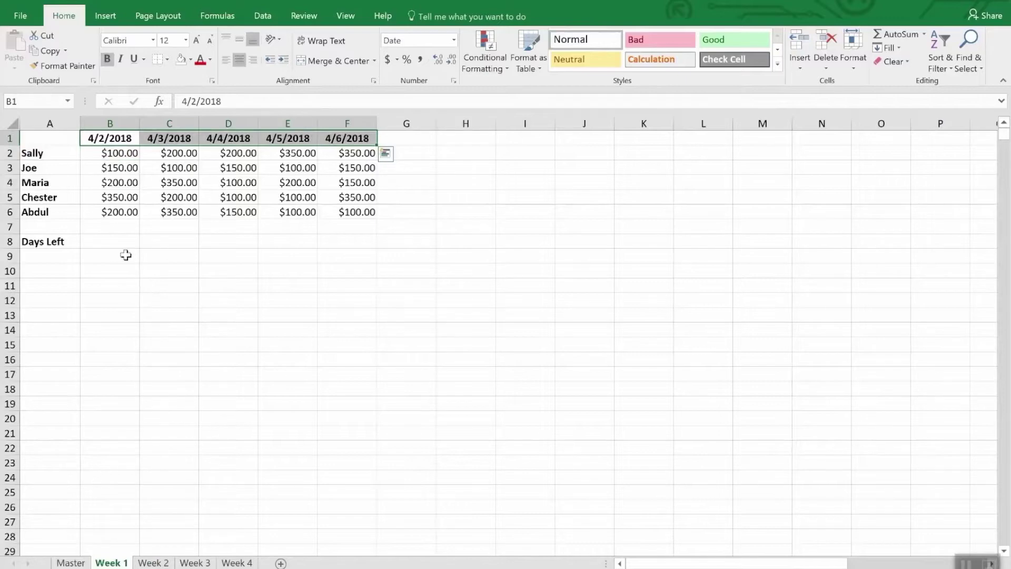
pyautogui.click(108, 242)
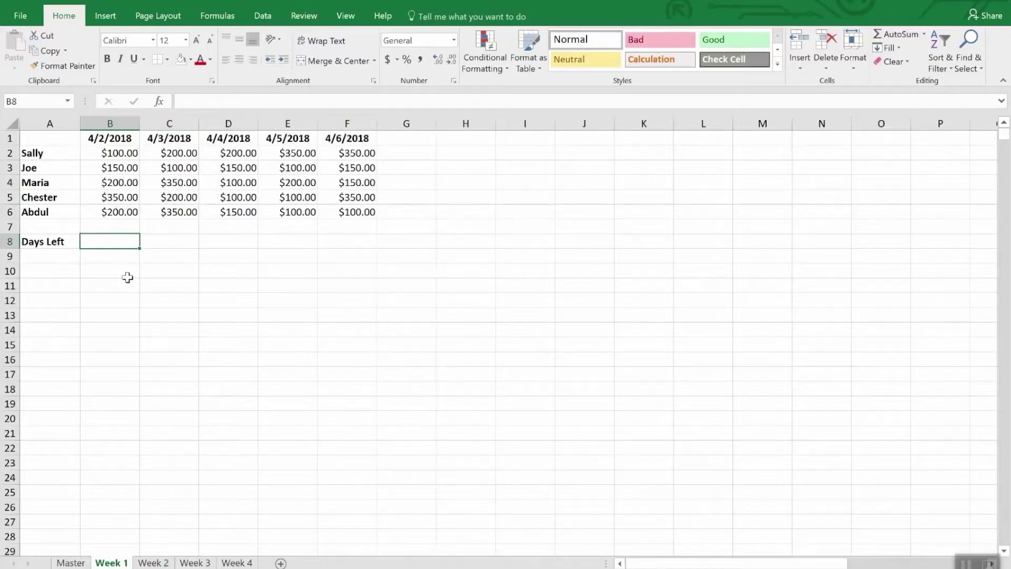
pyautogui.write('=')
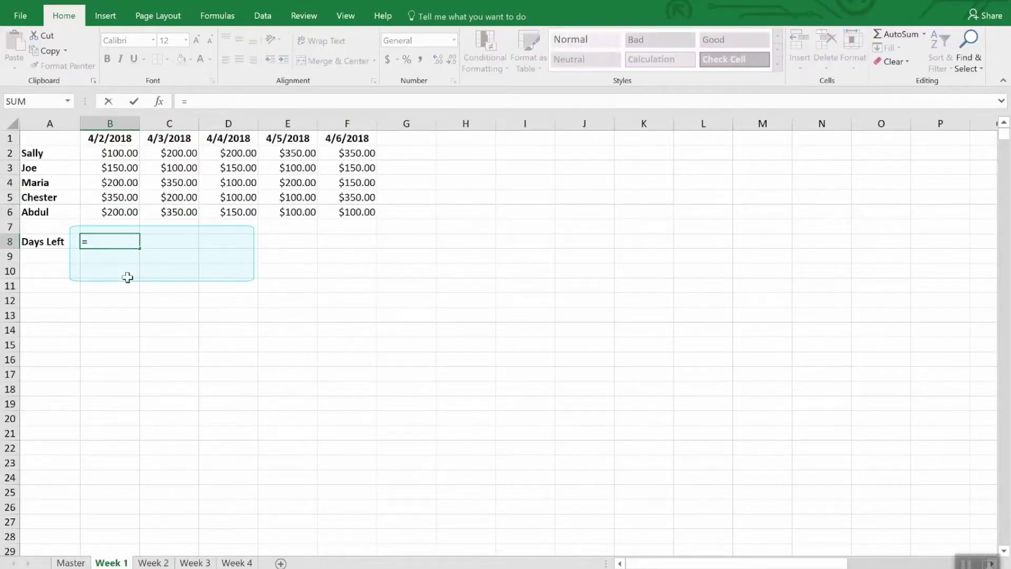
pyautogui.write('Dat')
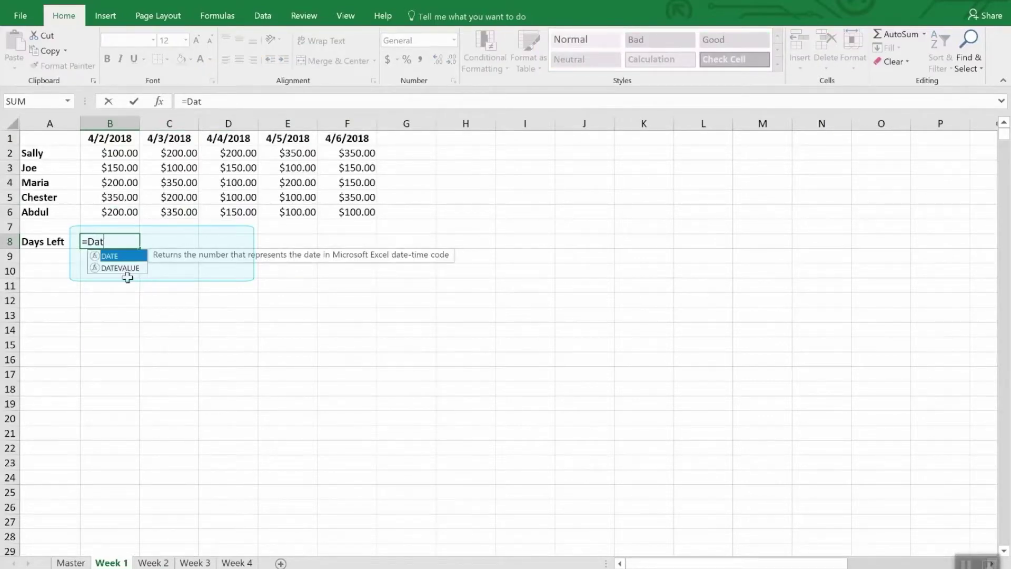
pyautogui.write('e(')
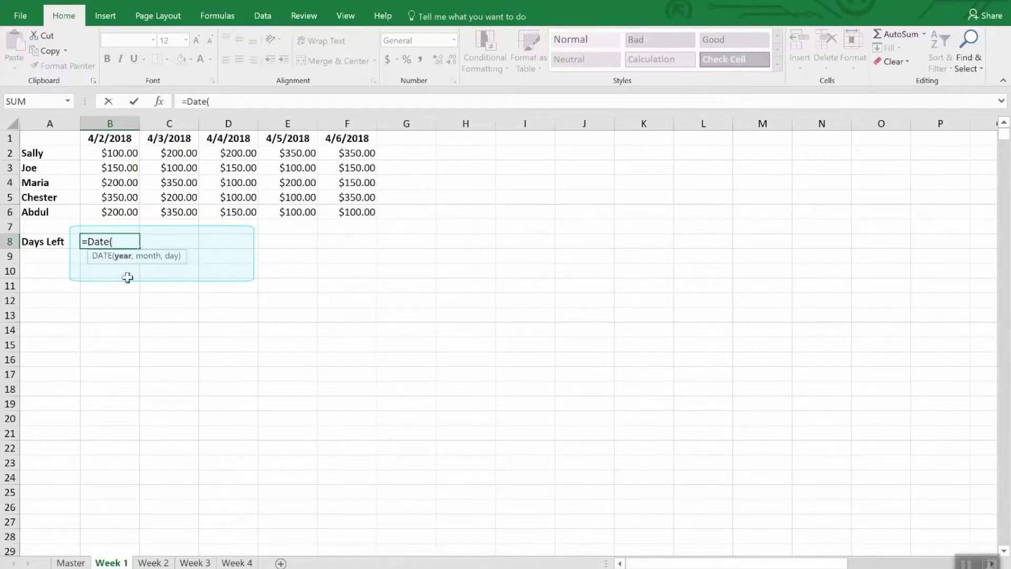
pyautogui.write('2018,4,')
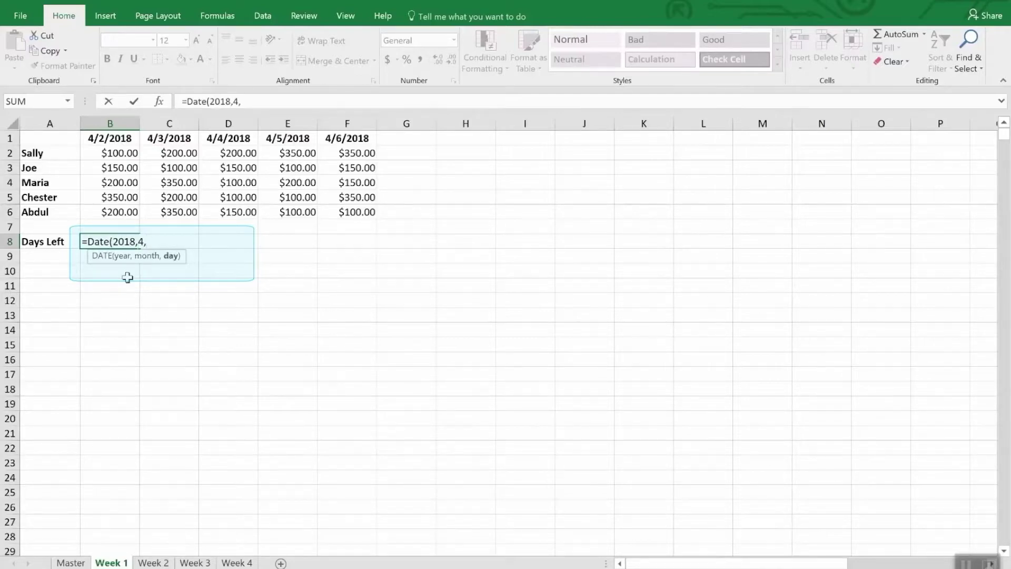
pyautogui.write('30)')
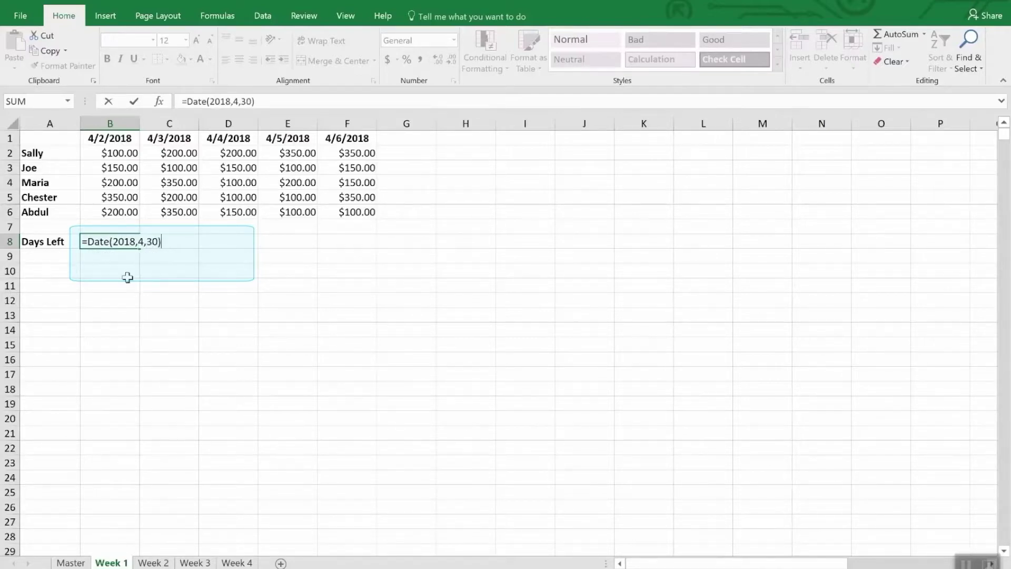
pyautogui.write('-tod')
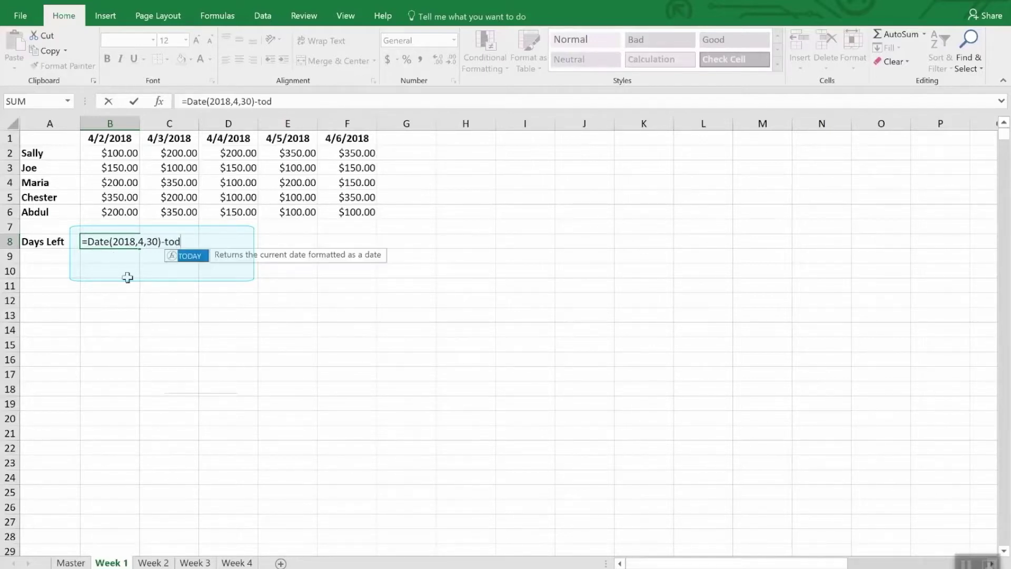
pyautogui.write('ay()')
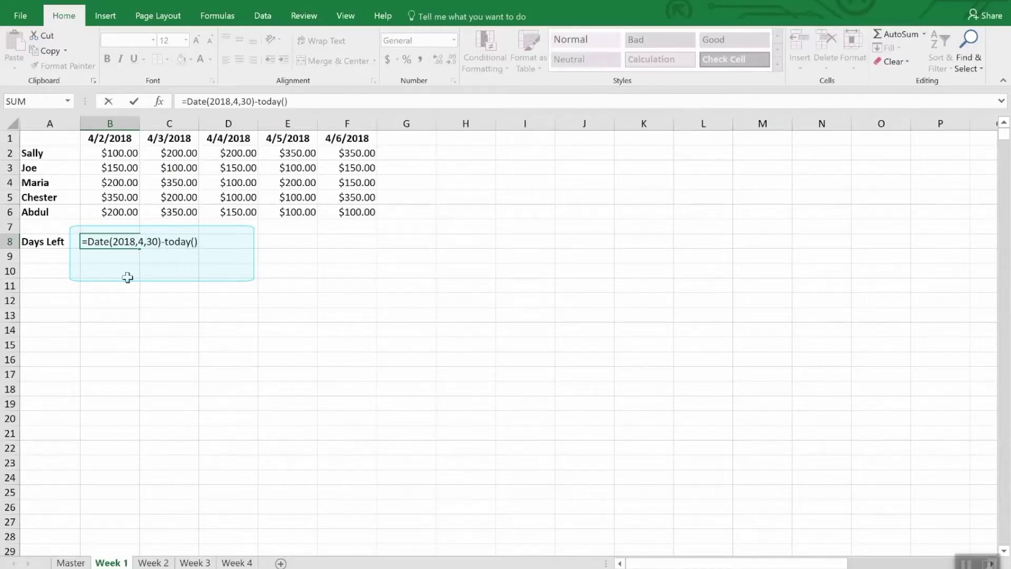
pyautogui.press('Return')
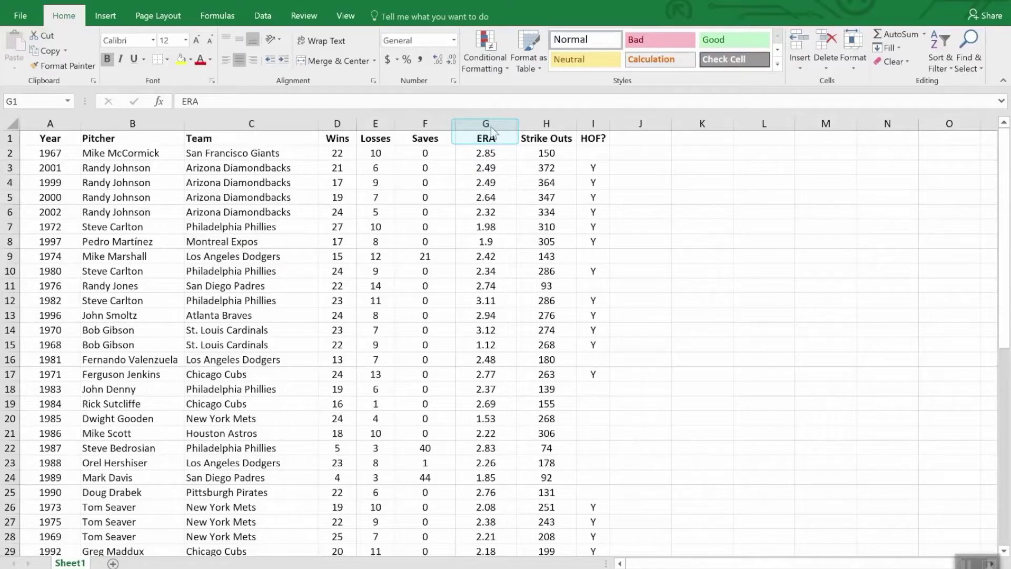
# - Highlight values less than 2.00 in the ERA column with a conditional format using Light Red Fill with Dark Red Text
pyautogui.click(502, 120)
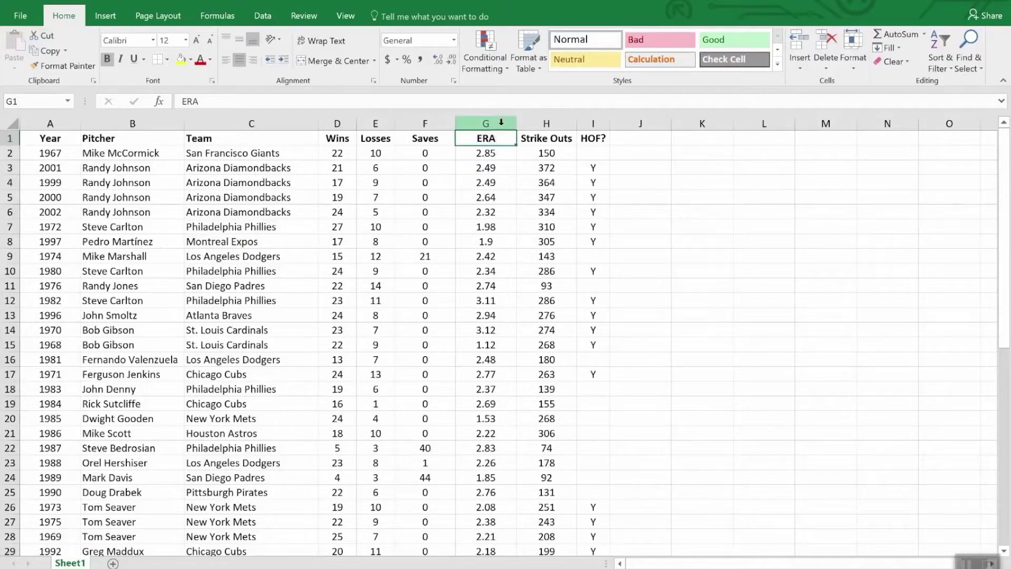
pyautogui.click(482, 124)
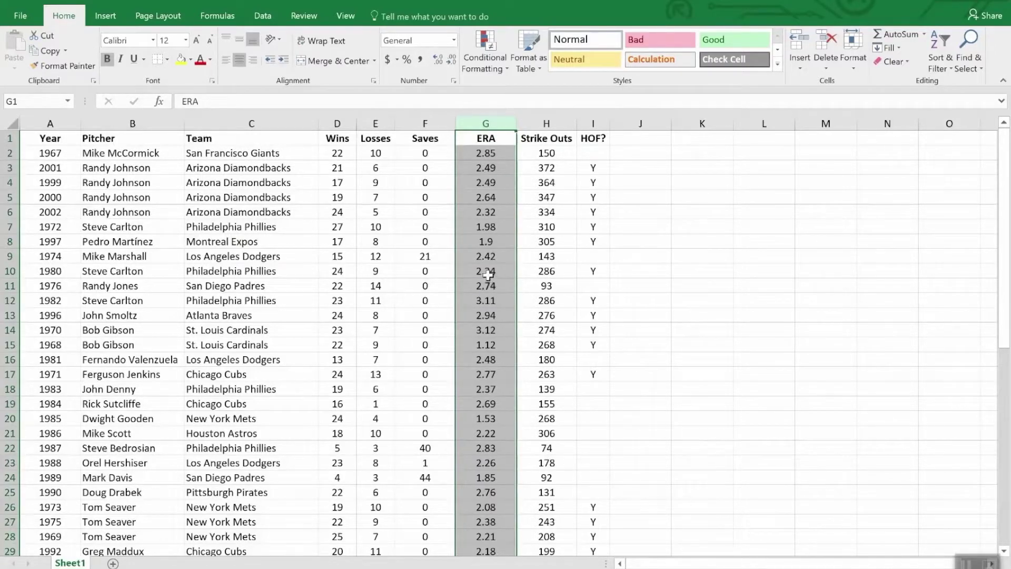
pyautogui.click(484, 39)
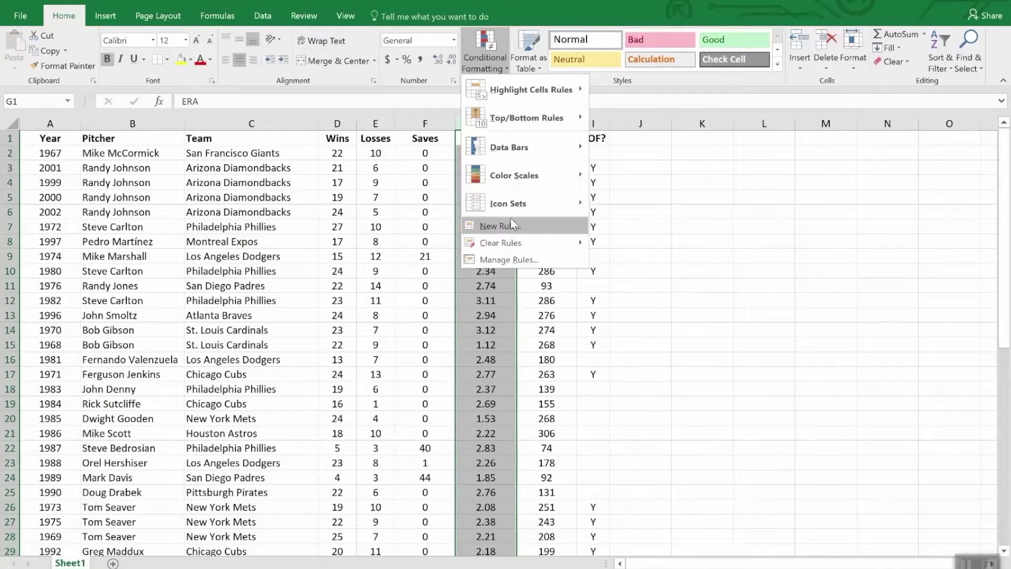
pyautogui.moveTo(509, 149)
pyautogui.moveTo(511, 91)
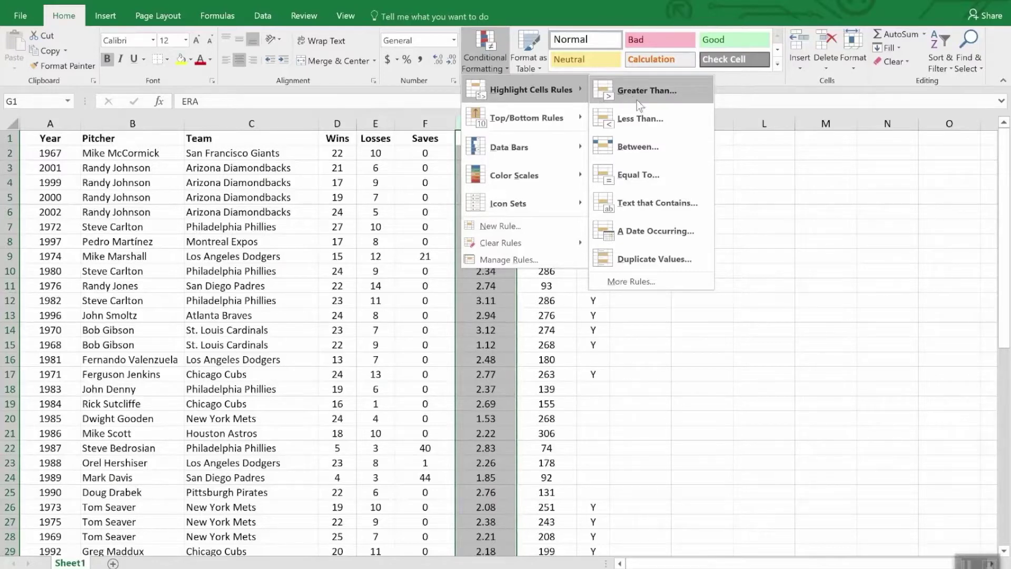
pyautogui.click(656, 120)
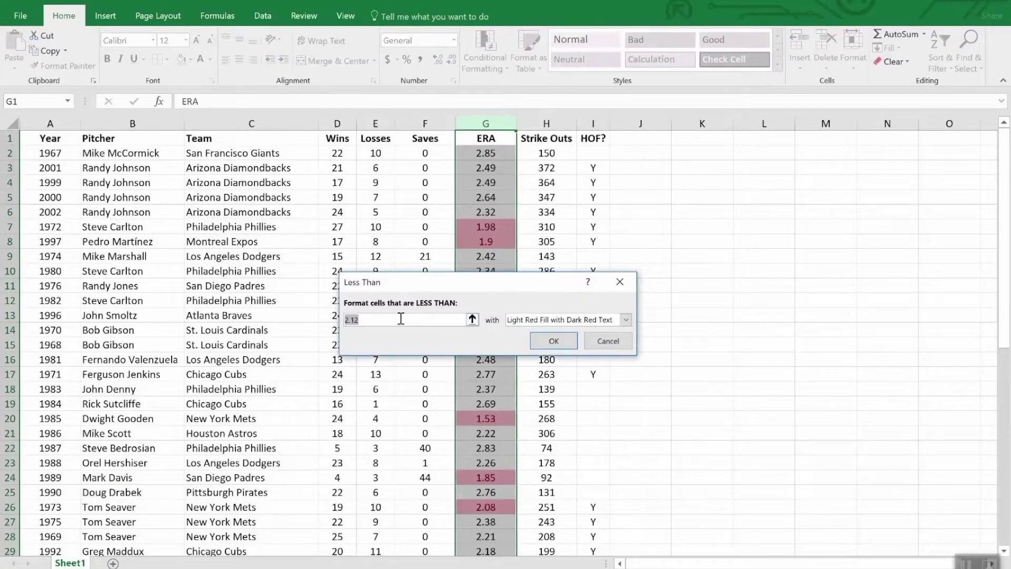
pyautogui.write('2.0')
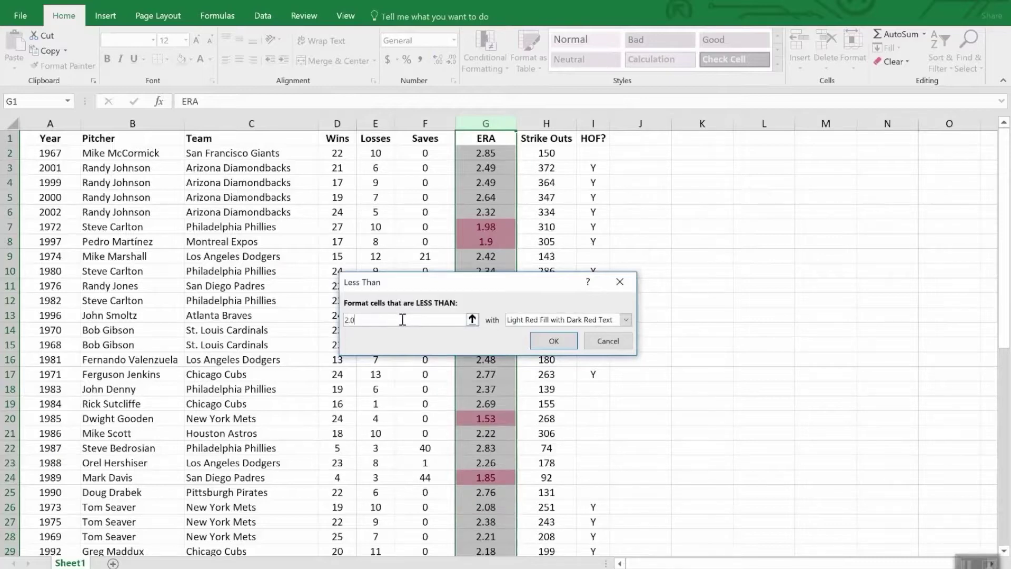
pyautogui.write('0')
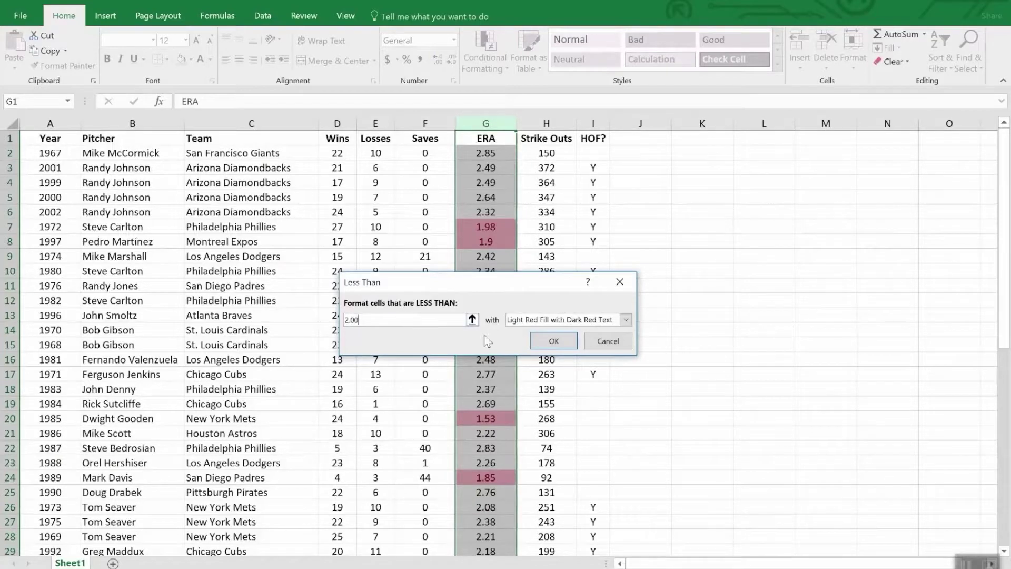
pyautogui.click(555, 341)
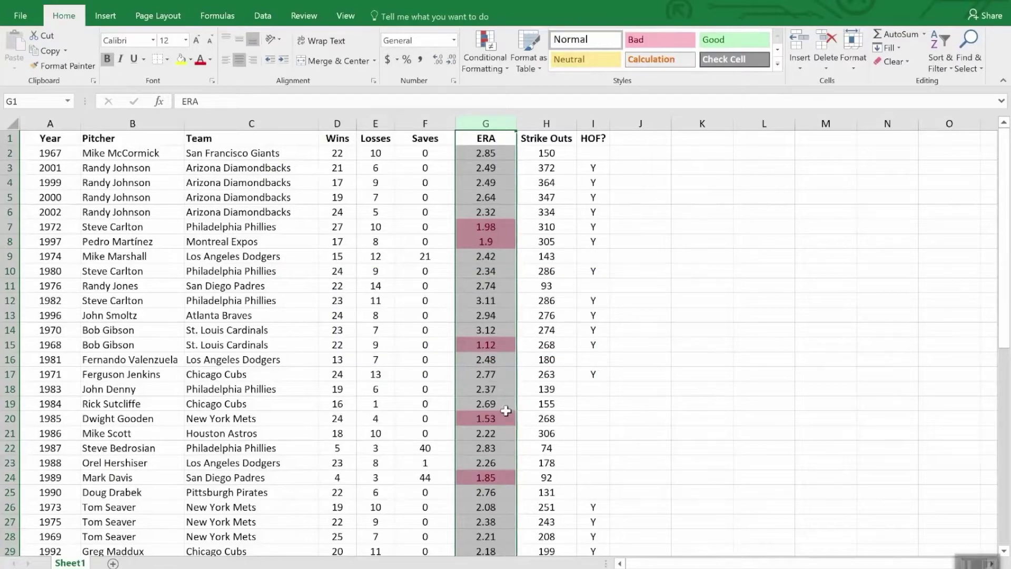
pyautogui.scroll(-7, 507, 412)
pyautogui.scroll(-5, 507, 412)
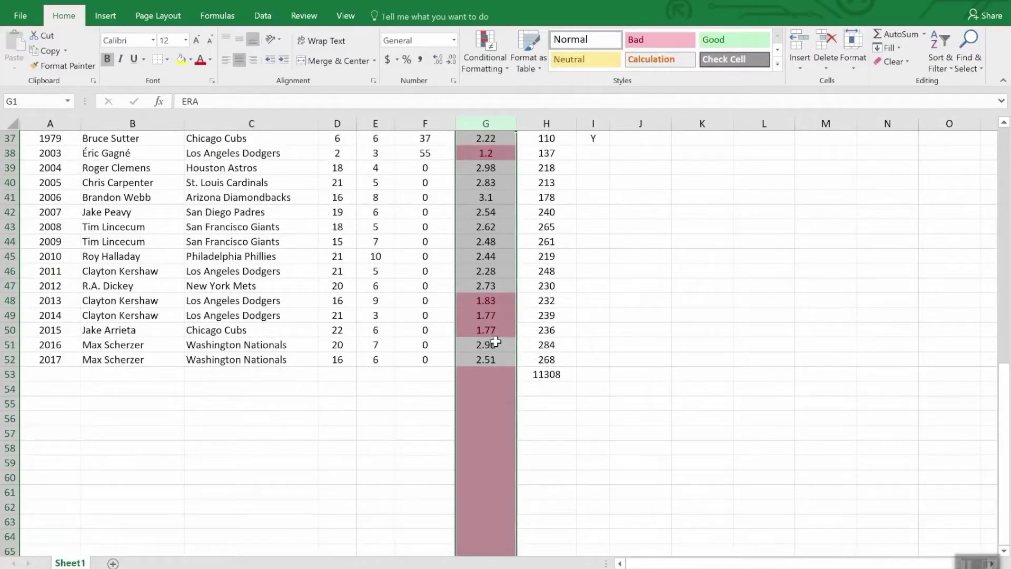
pyautogui.scroll(7, 498, 345)
pyautogui.scroll(-7, 497, 342)
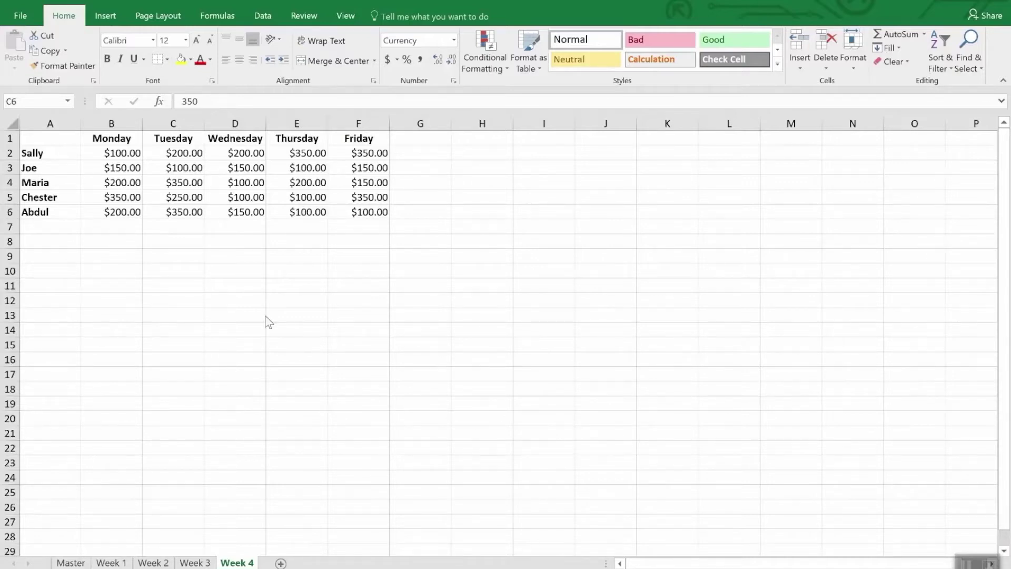
# - Start a new conditional formatting rule for B2:F6 on the Week 4 sheet, using the Icon Sets format style
pyautogui.click(133, 156)
pyautogui.moveTo(134, 156); pyautogui.dragTo(371, 224)
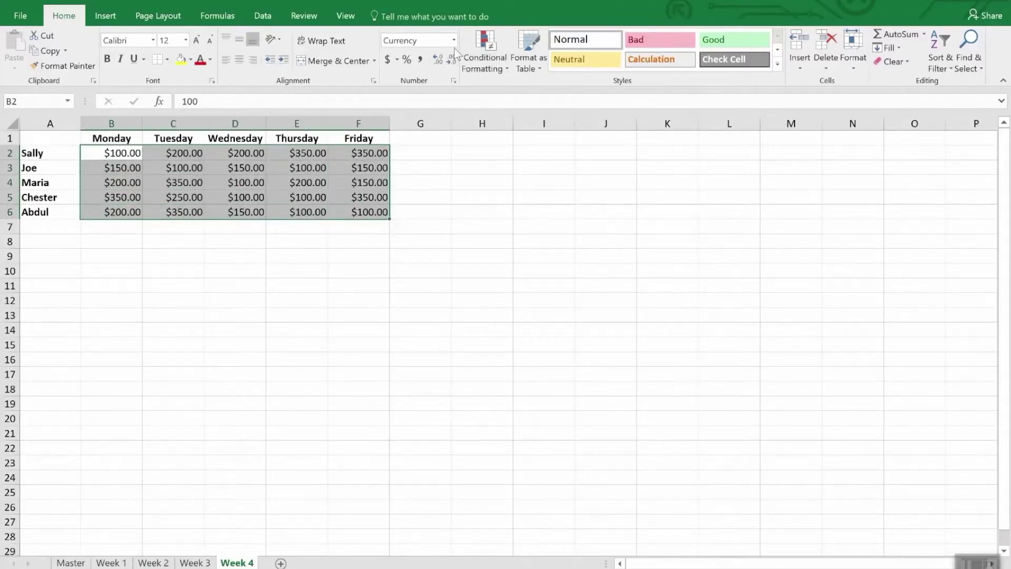
pyautogui.click(495, 43)
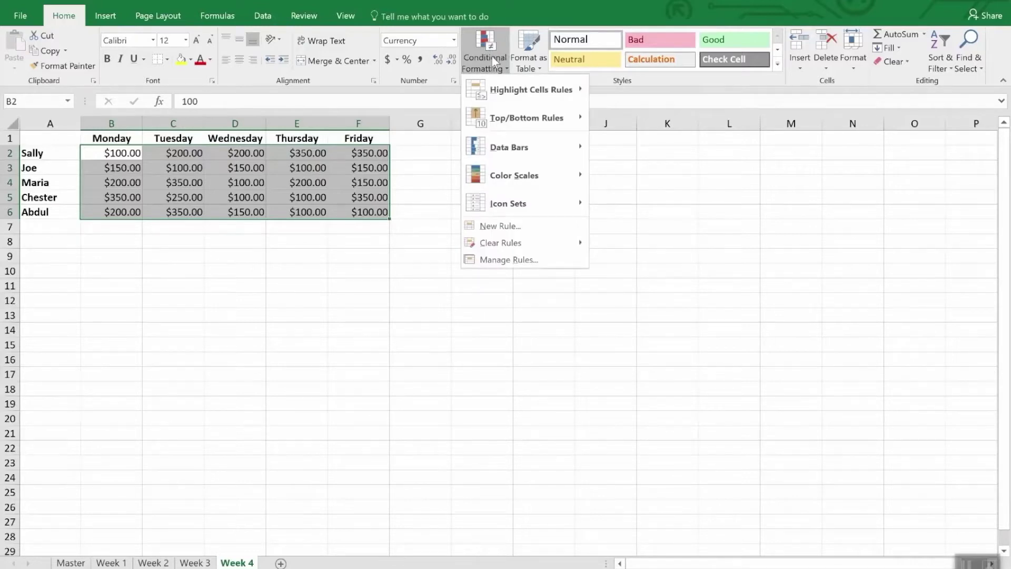
pyautogui.click(516, 231)
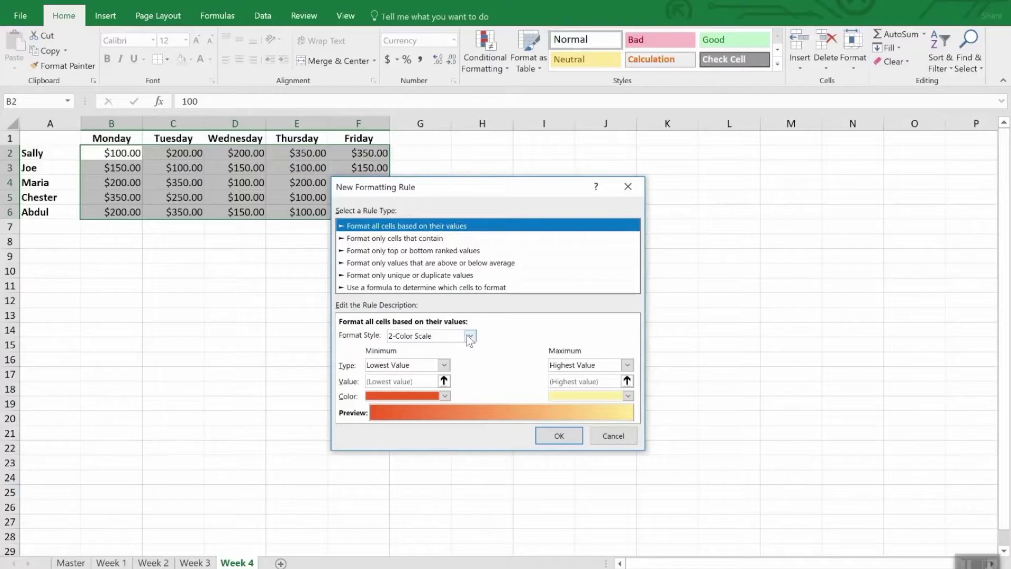
pyautogui.click(470, 335)
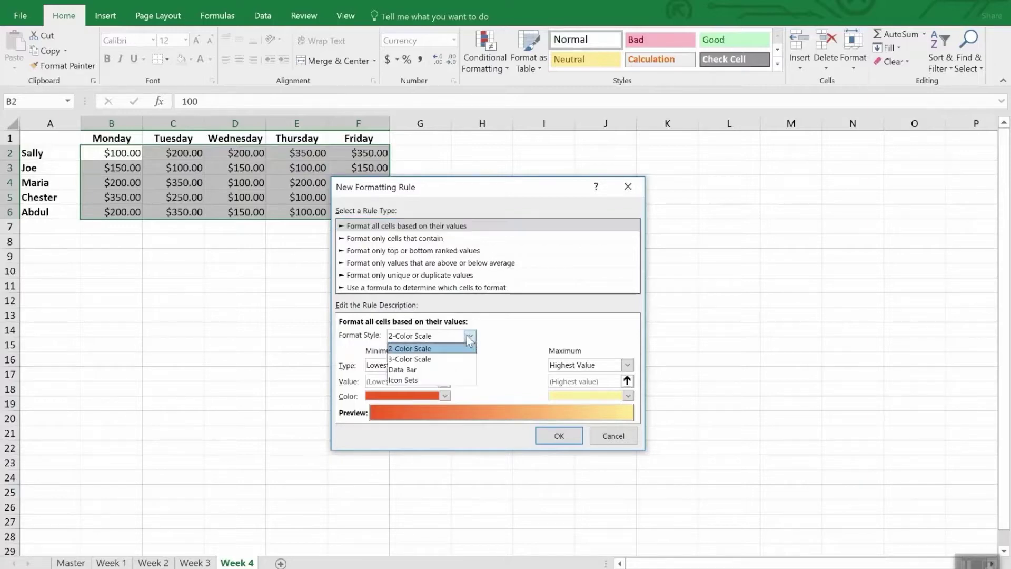
pyautogui.click(444, 378)
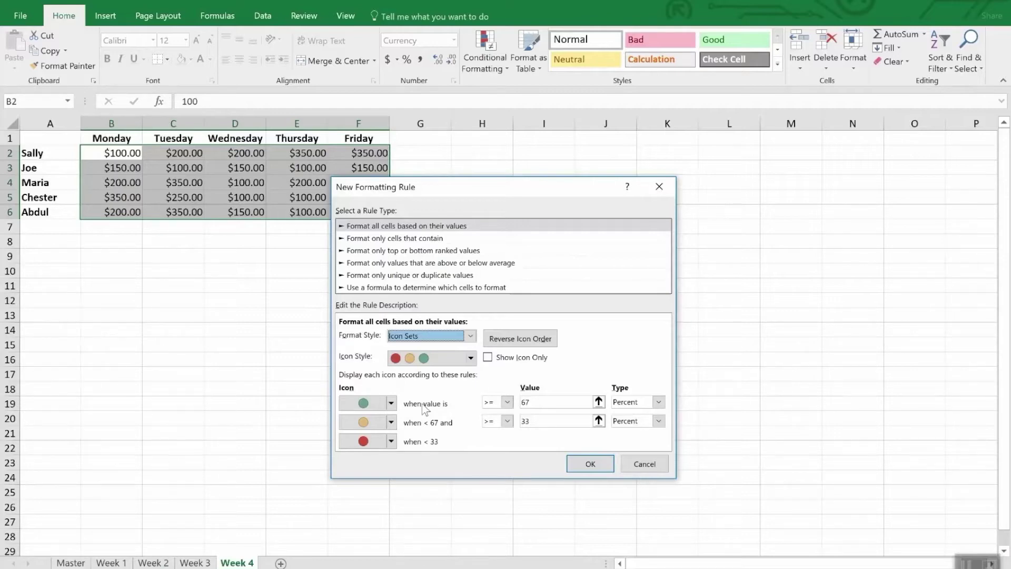
# - Set the green icon's threshold to the type Number with a value of 300
pyautogui.click(659, 403)
pyautogui.click(627, 413)
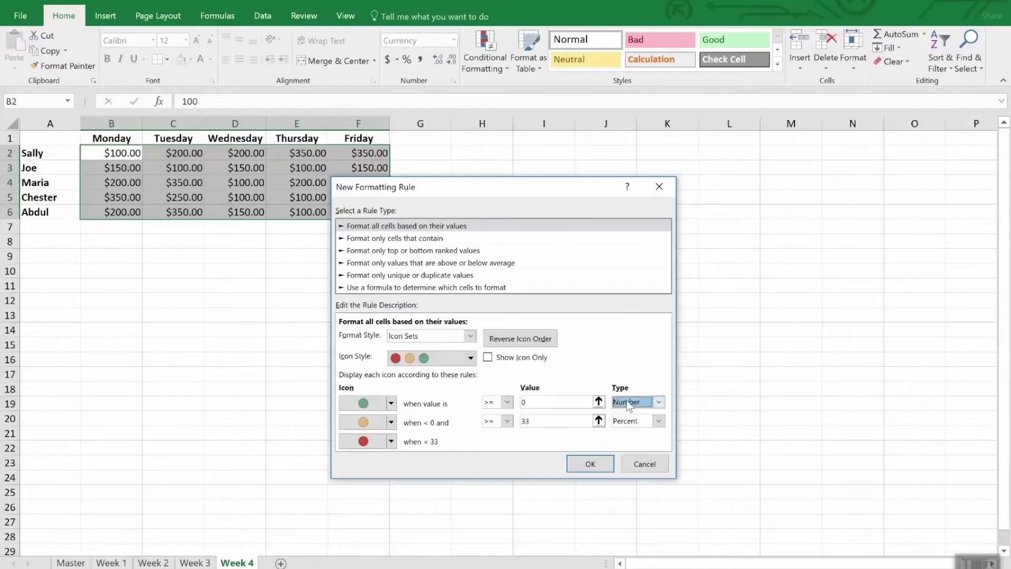
pyautogui.click(534, 402)
pyautogui.doubleClick(534, 402)
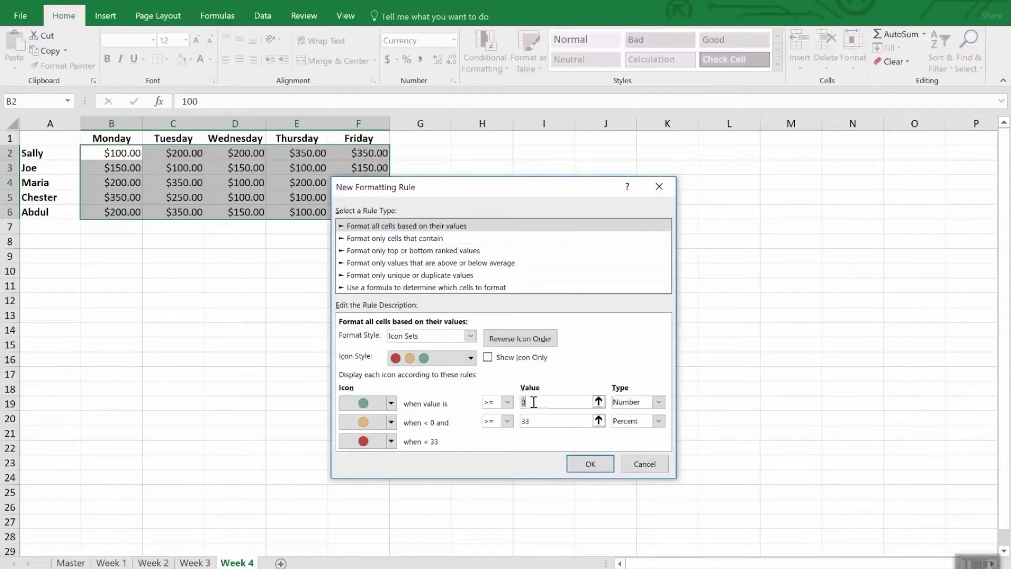
pyautogui.write('300')
# - Set the yellow icon's threshold to the type Number with a value of 200, and apply the icon rule
pyautogui.click(560, 421)
pyautogui.doubleClick(559, 422)
pyautogui.write('200')
pyautogui.press('Tab')
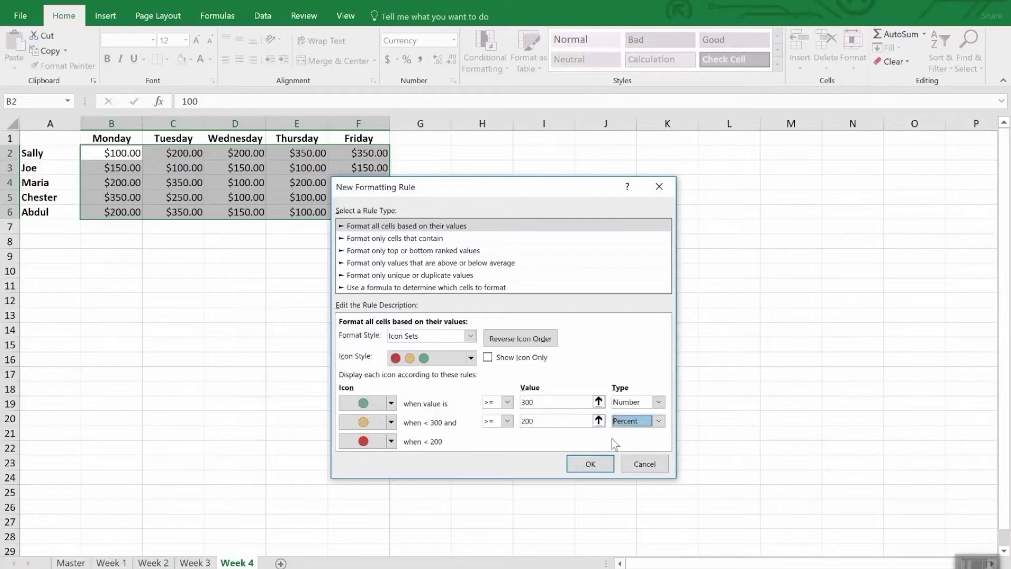
pyautogui.click(658, 421)
pyautogui.click(654, 434)
pyautogui.doubleClick(560, 422)
pyautogui.write('200')
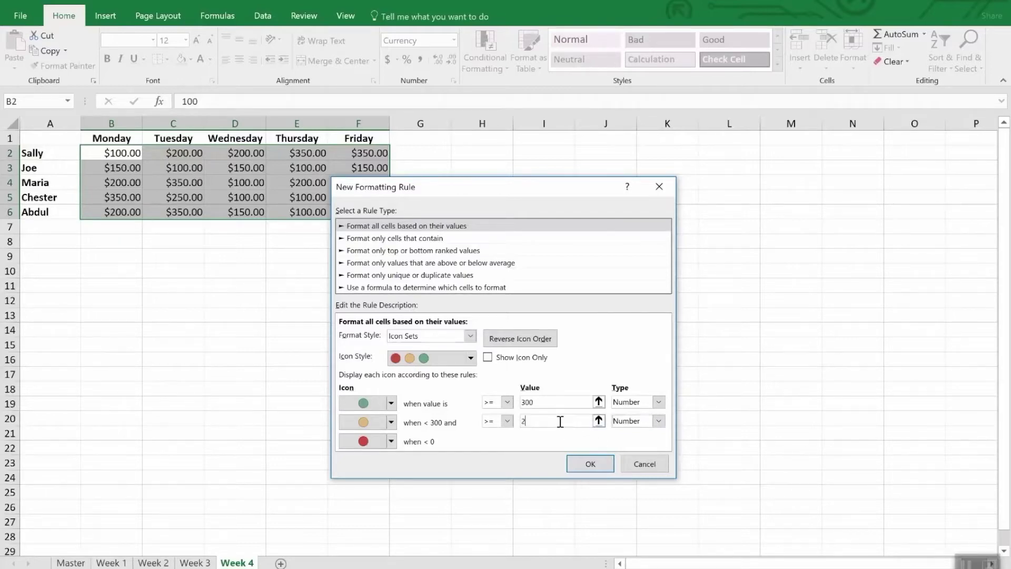
pyautogui.click(591, 464)
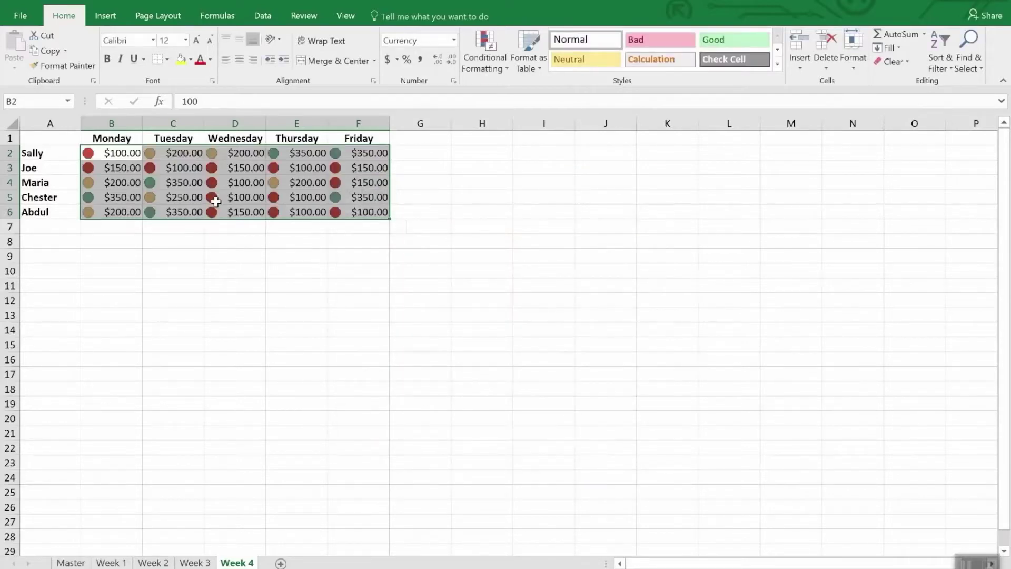
# - Create a new conditional formatting rule for B2:F6 on the Week 4 sheet that uses the formula =b2<200
pyautogui.click(244, 245)
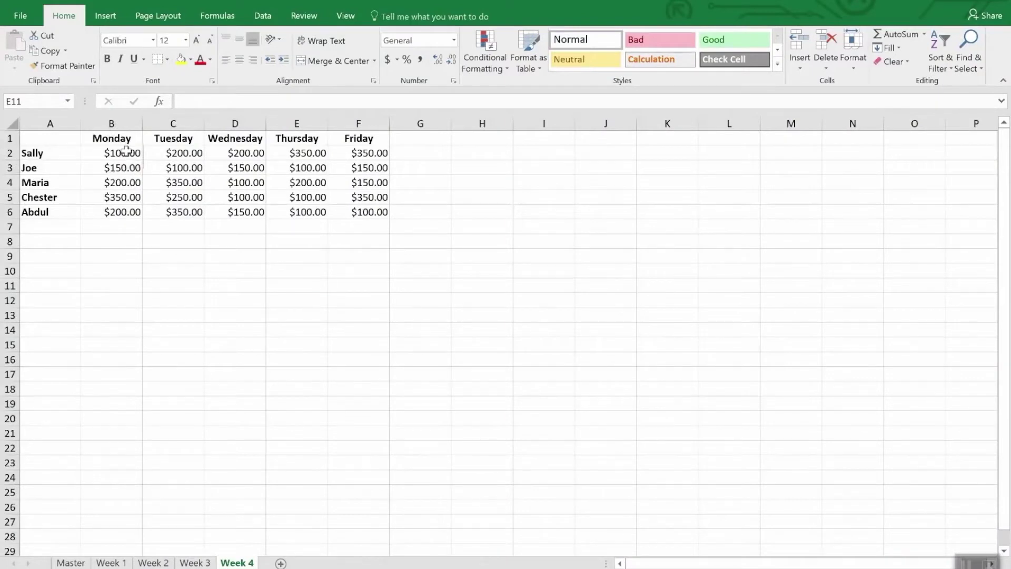
pyautogui.moveTo(117, 153); pyautogui.dragTo(385, 219)
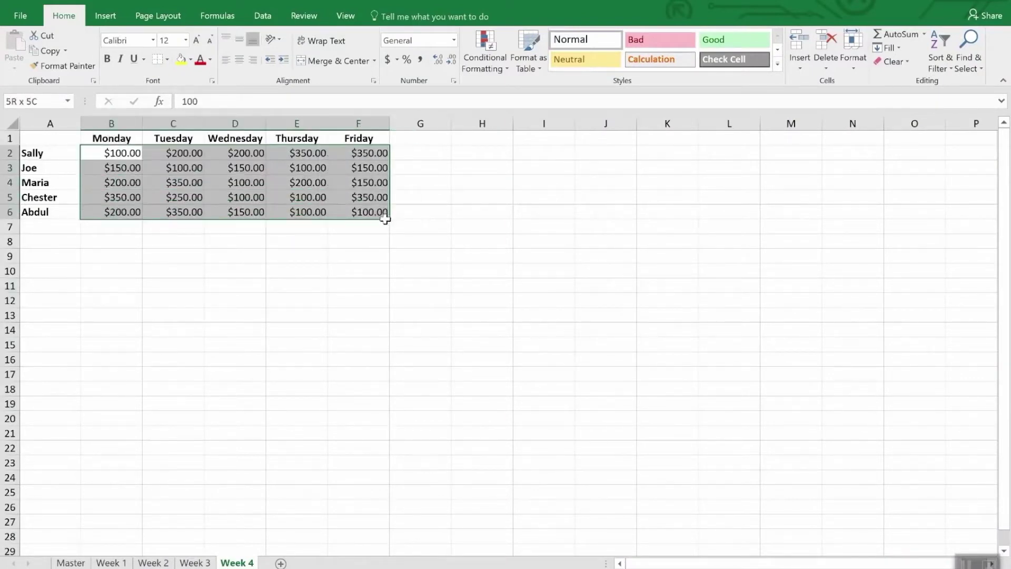
pyautogui.click(479, 45)
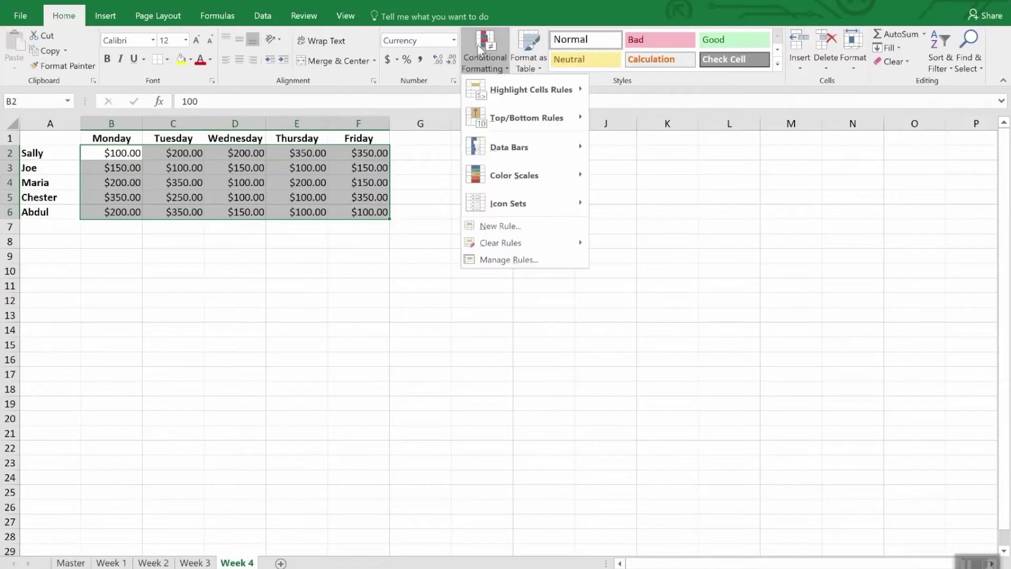
pyautogui.click(523, 227)
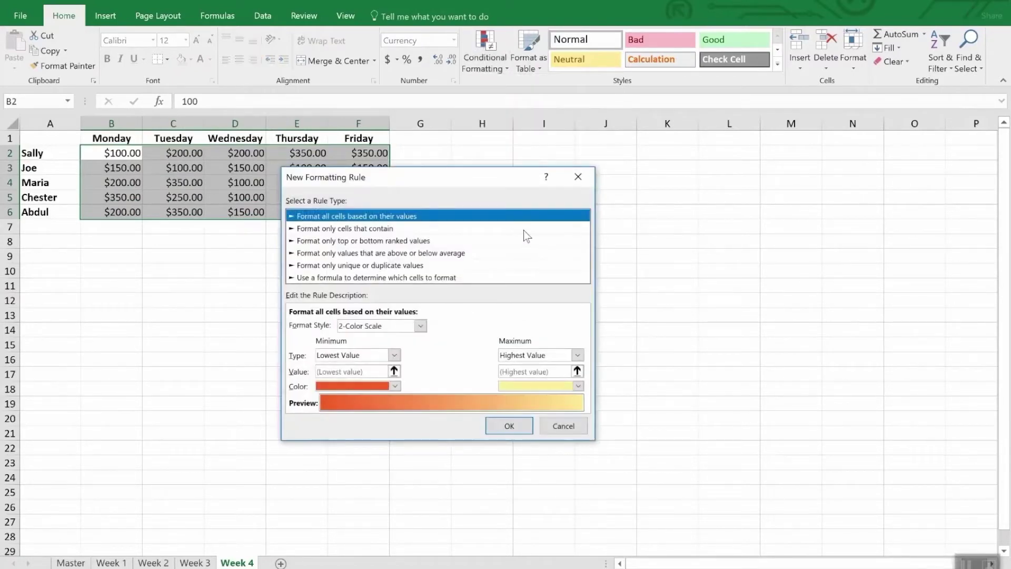
pyautogui.click(337, 278)
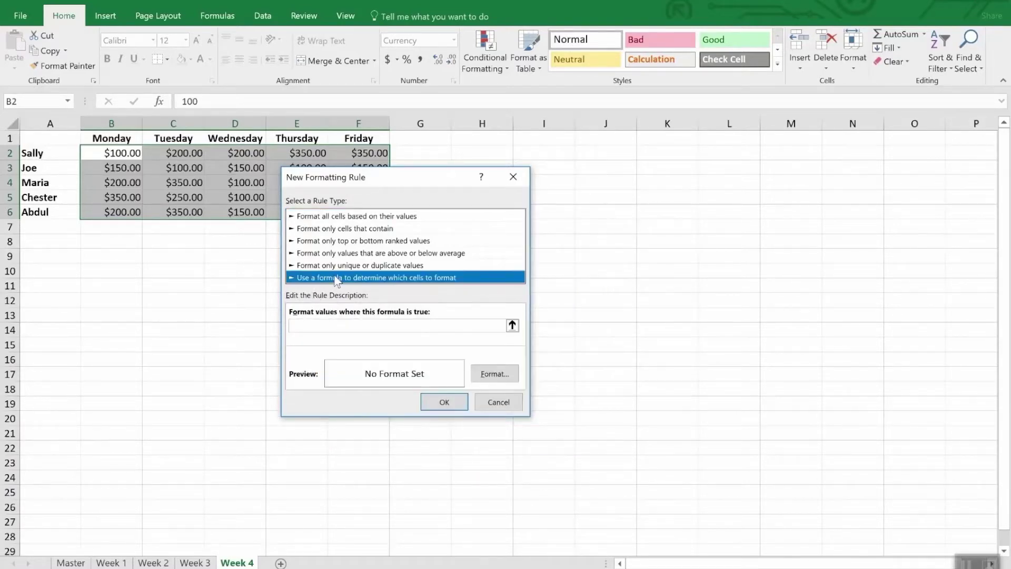
pyautogui.click(335, 326)
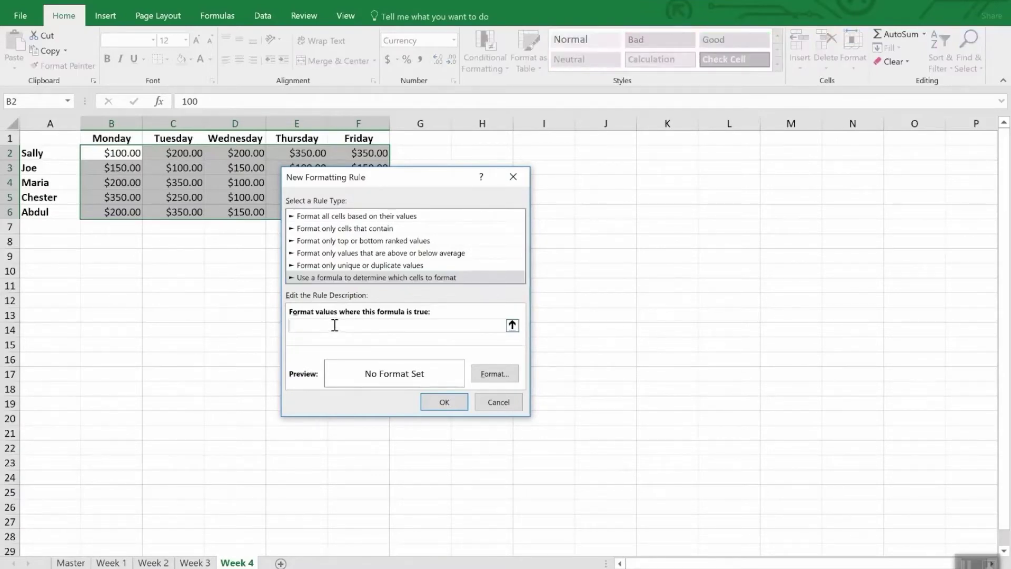
pyautogui.write('=b2<200')
# - Set the formula rule's format to a bright yellow fill and apply the rule to the range
pyautogui.click(497, 371)
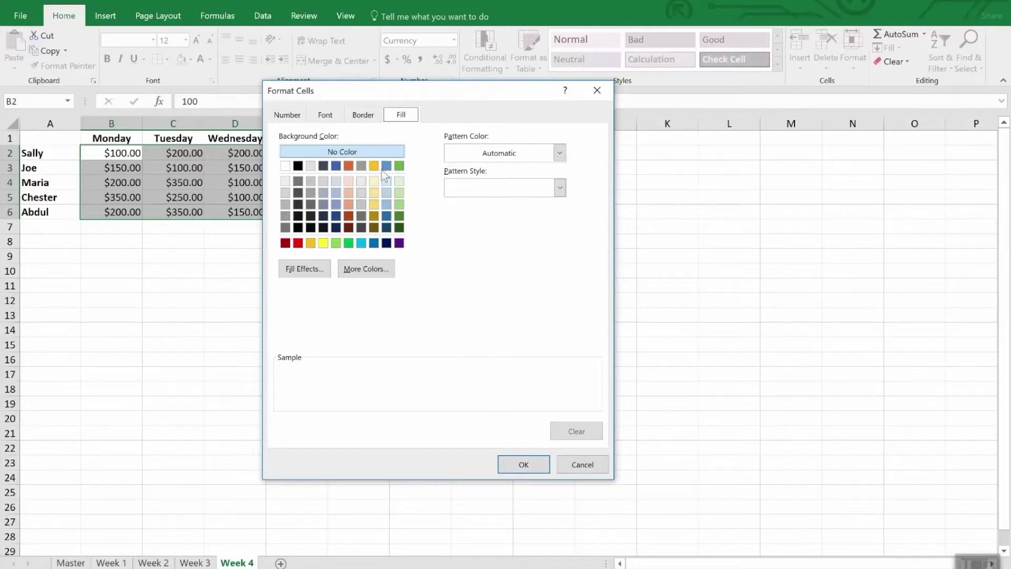
pyautogui.click(323, 243)
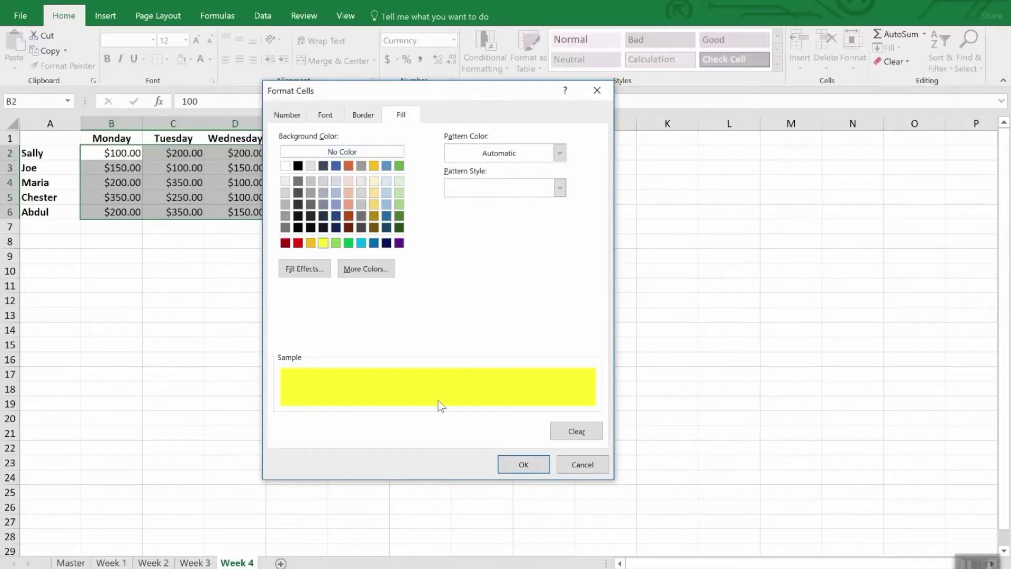
pyautogui.click(525, 465)
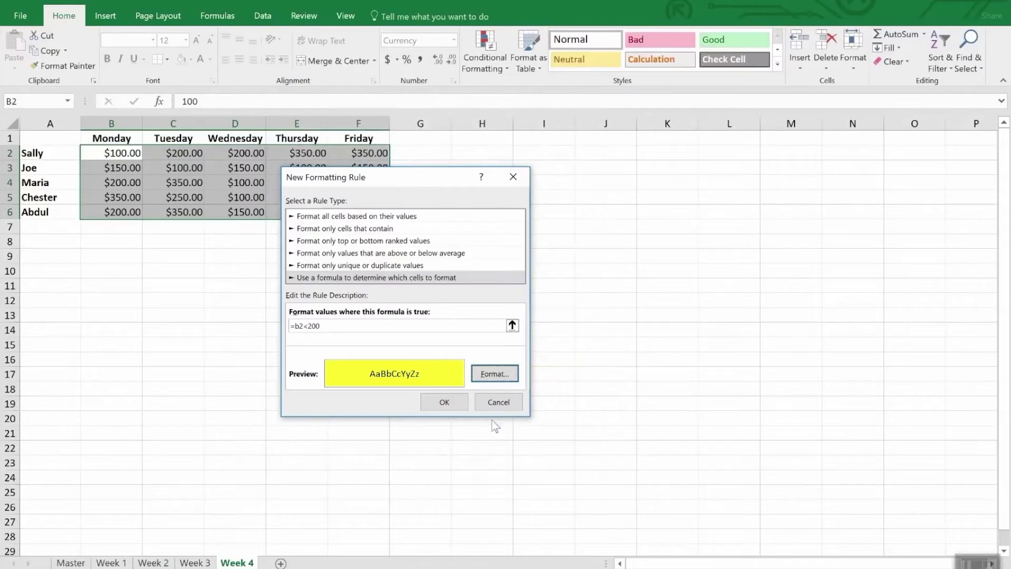
pyautogui.click(446, 402)
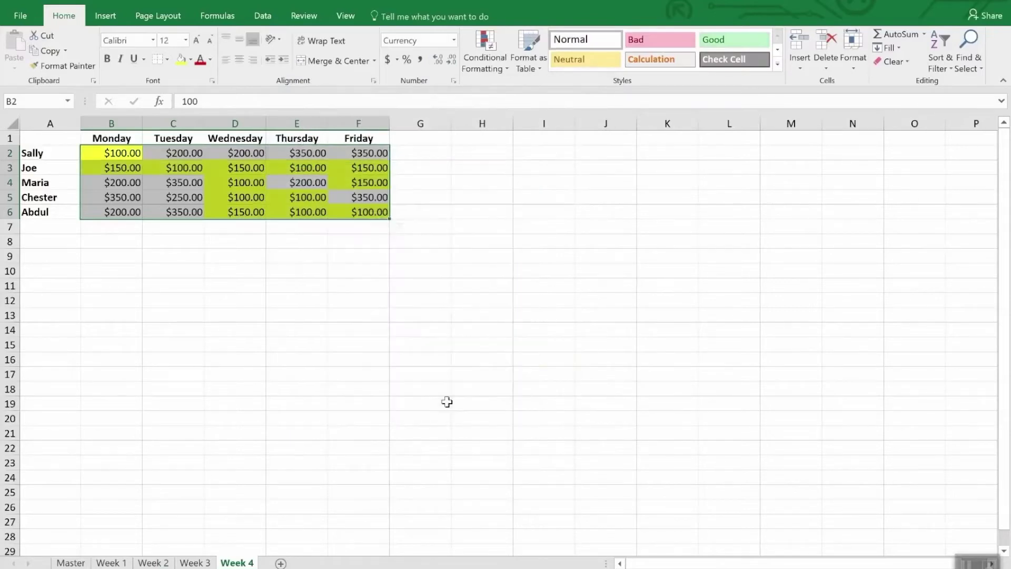
# - Find and select all cells on the Week 4 sheet that have conditional formatting
pyautogui.click(278, 329)
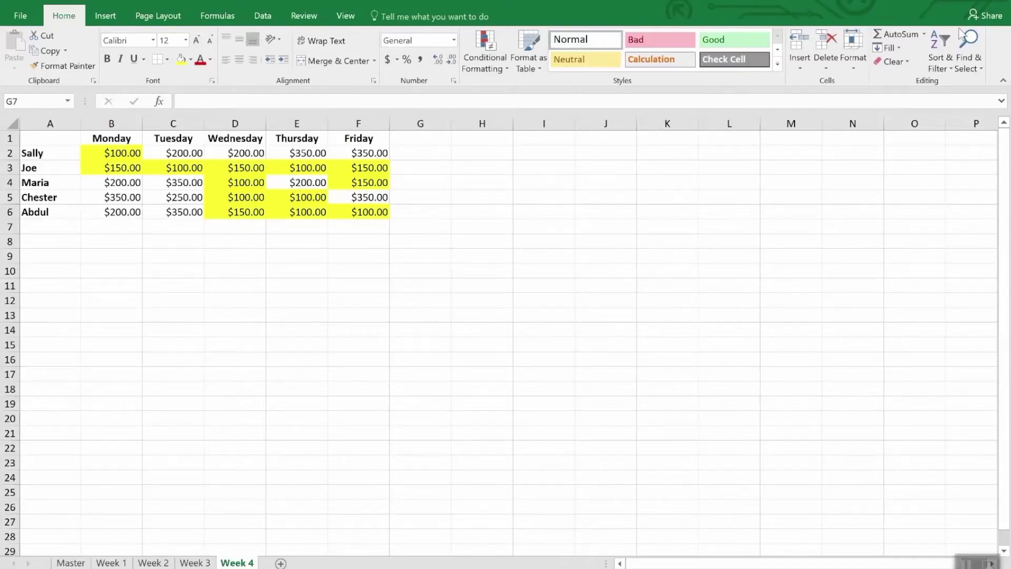
pyautogui.click(974, 68)
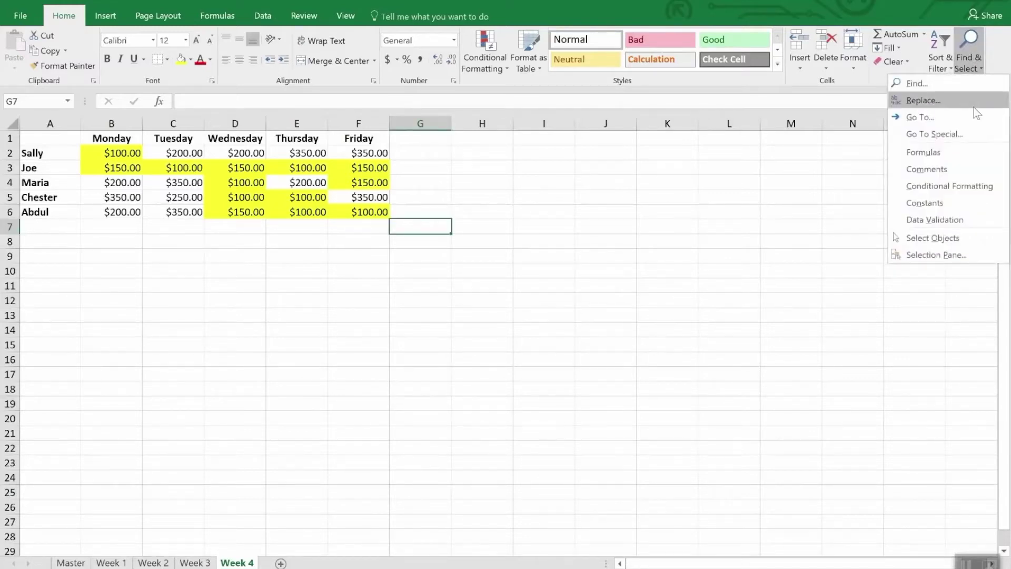
pyautogui.click(981, 186)
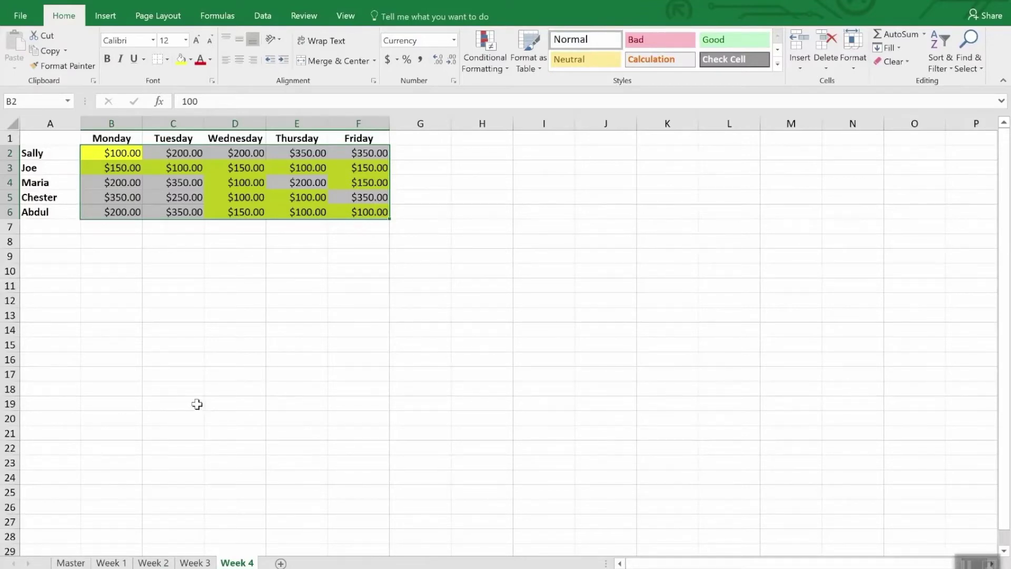
pyautogui.click(68, 66)
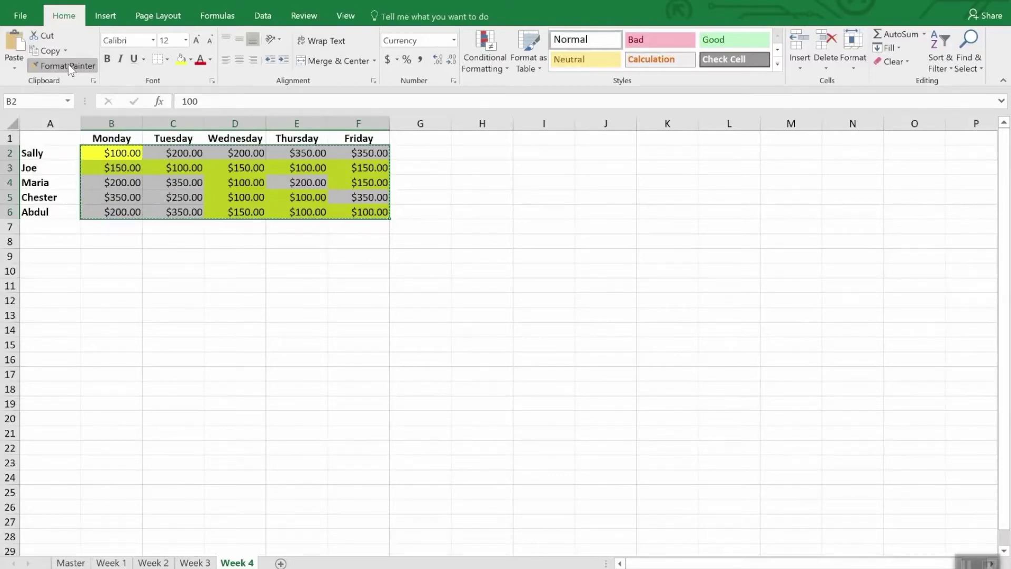
pyautogui.click(68, 66)
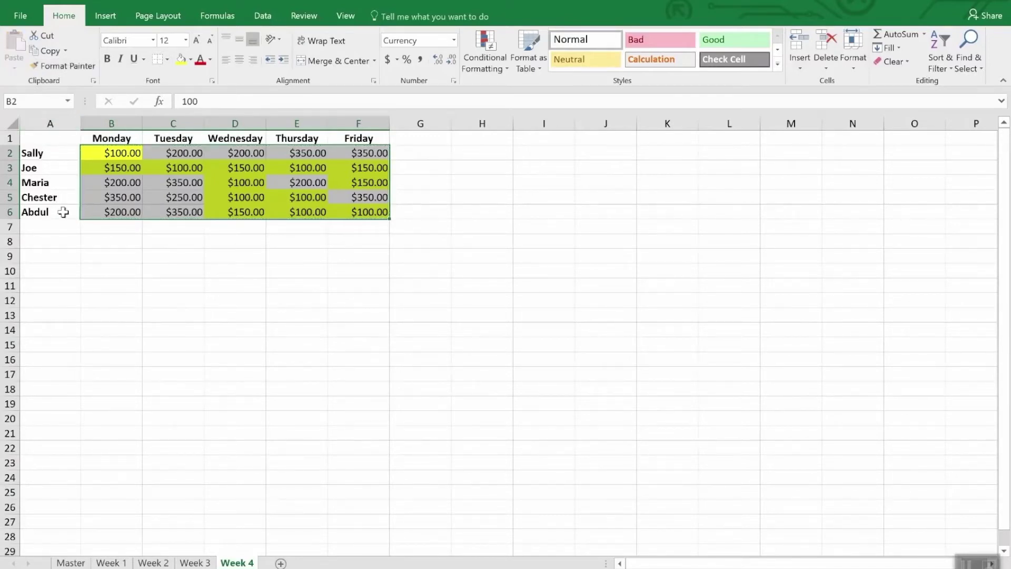
pyautogui.click(203, 564)
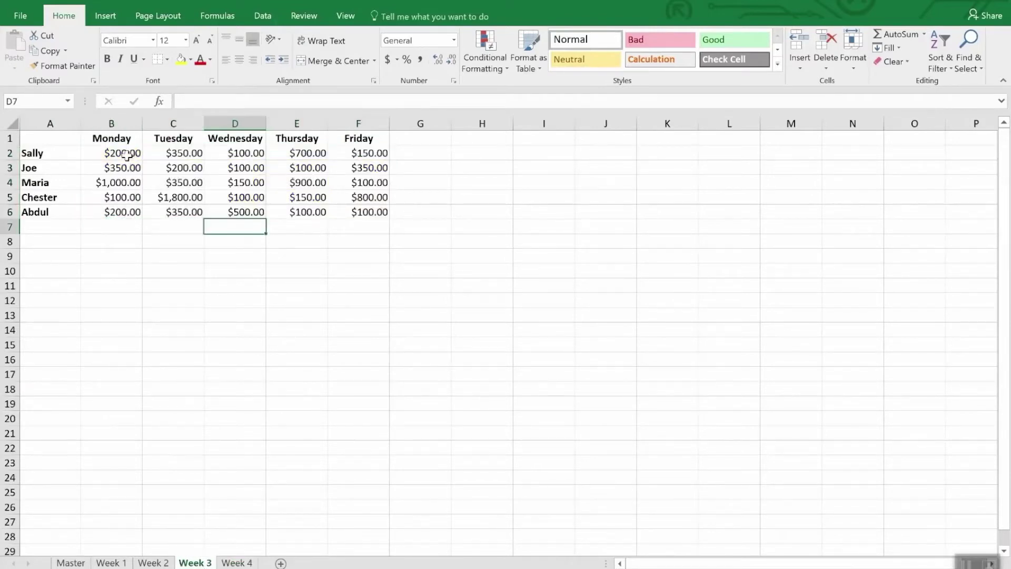
pyautogui.moveTo(136, 153); pyautogui.dragTo(363, 228)
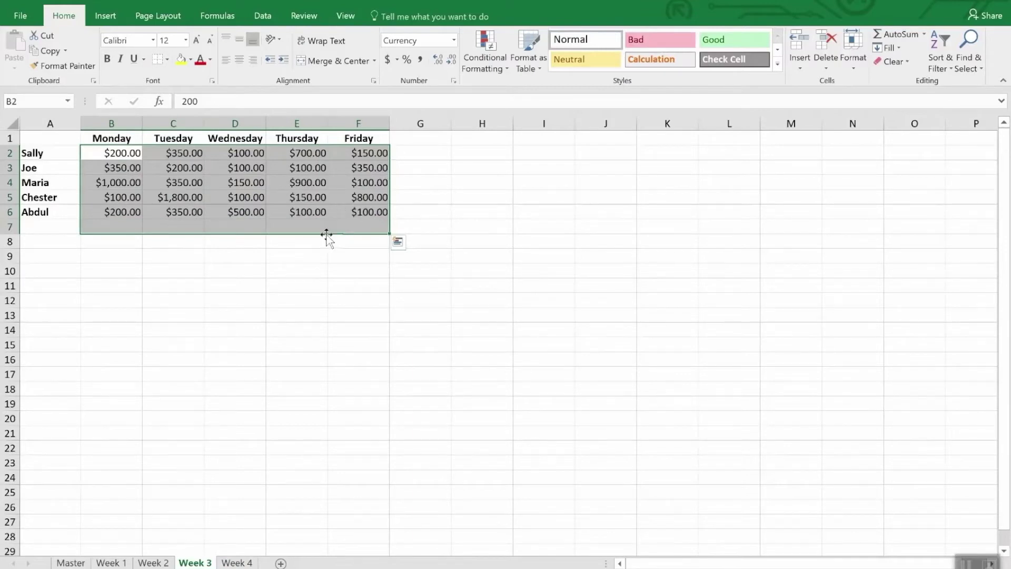
pyautogui.click(237, 563)
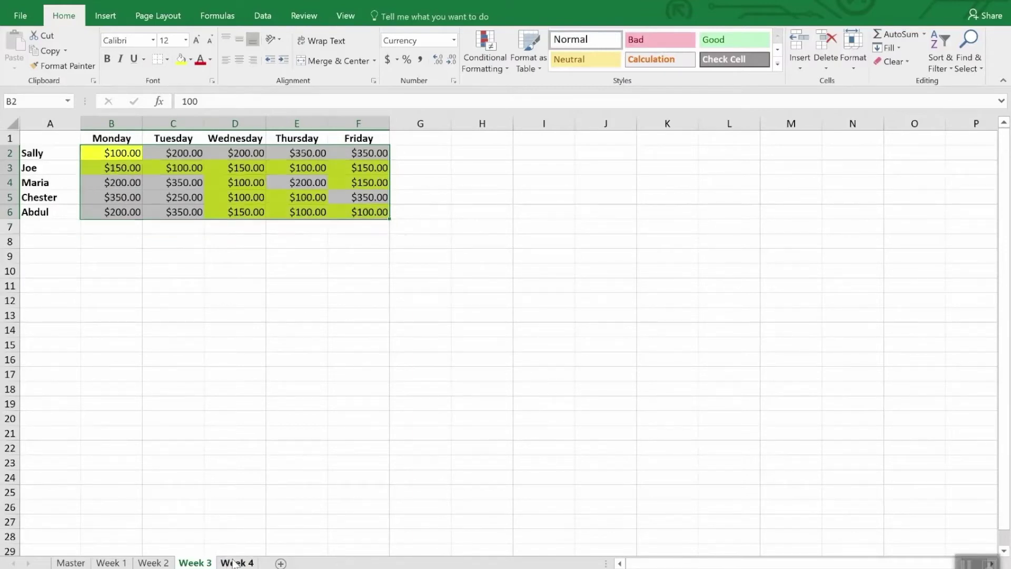
# - Copy the Week 4 range's formatting with a locked Format Painter and apply it to B2:F6 on the Week 3 sheet
pyautogui.click(66, 67)
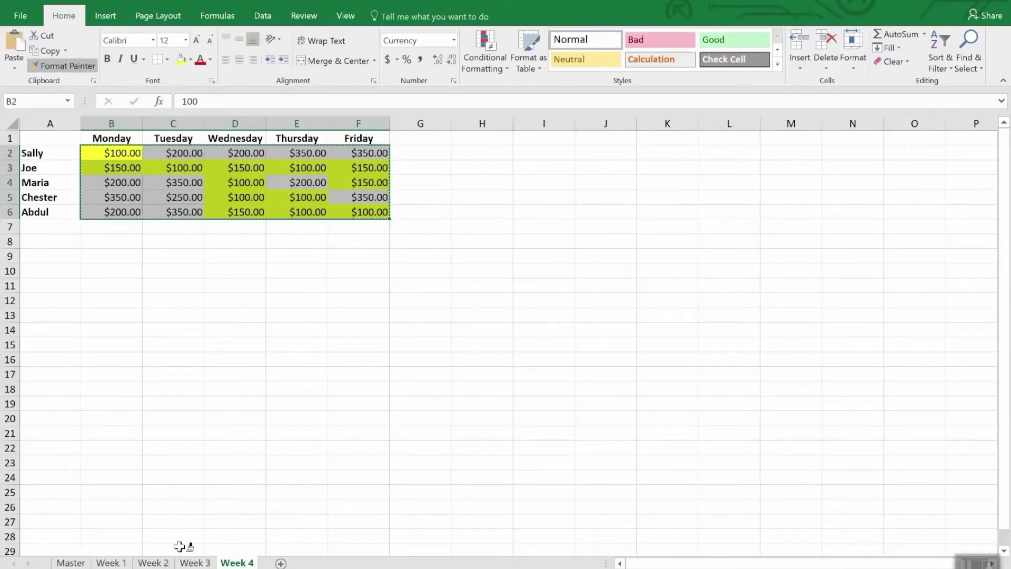
pyautogui.click(194, 563)
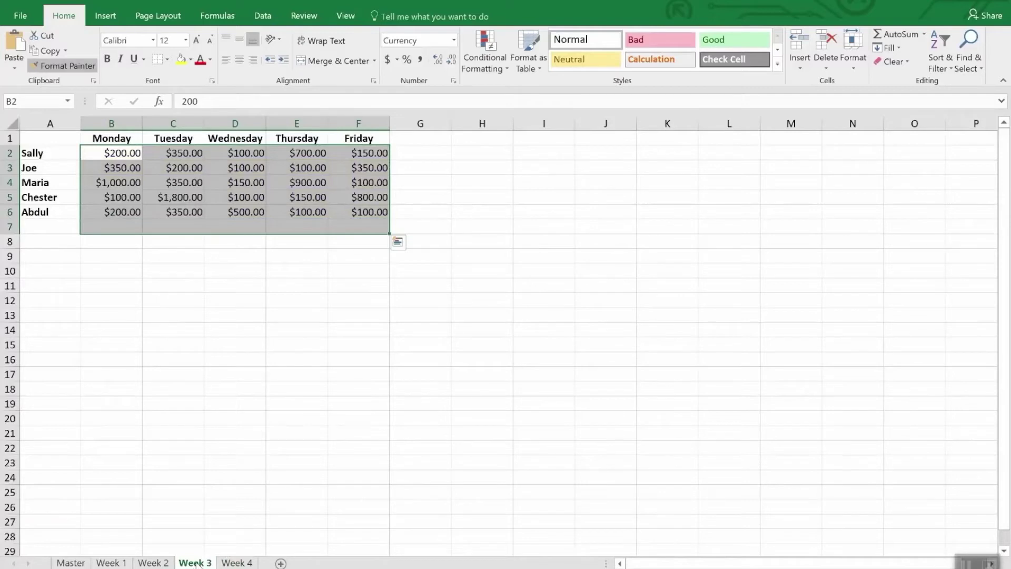
pyautogui.moveTo(117, 153)
pyautogui.mouseDown()
pyautogui.moveTo(219, 168)
pyautogui.moveTo(366, 211)
pyautogui.mouseUp()
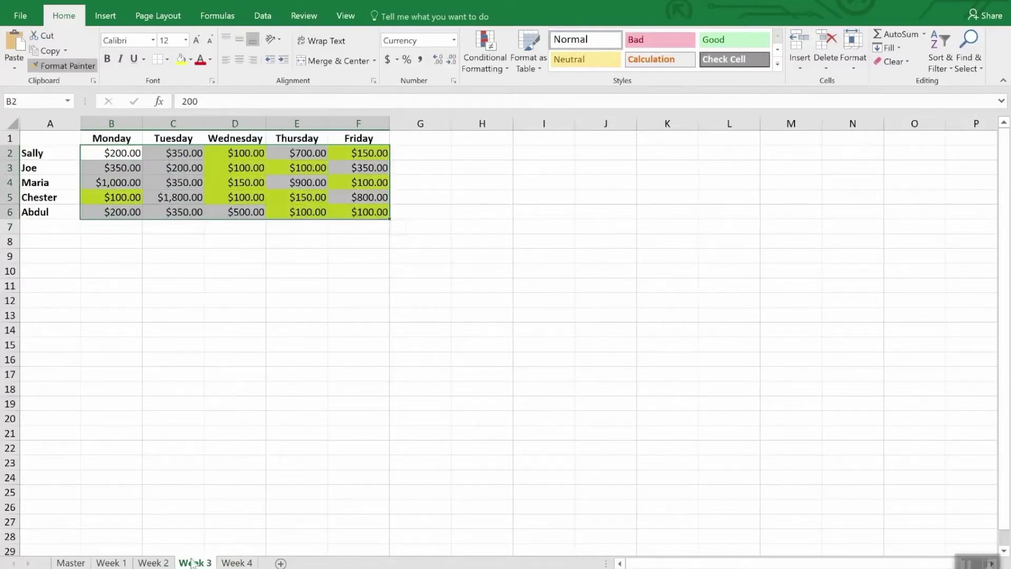
# - Paint the same conditional formatting onto B2:F6 on the Week 2 and Week 1 sheets
pyautogui.click(153, 563)
pyautogui.click(121, 153)
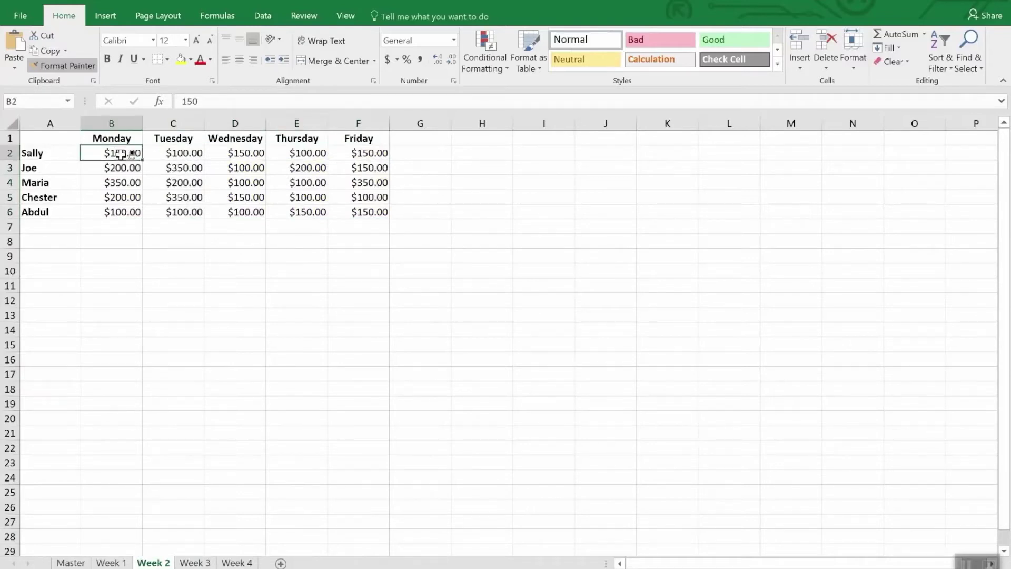
pyautogui.moveTo(121, 153); pyautogui.dragTo(382, 210)
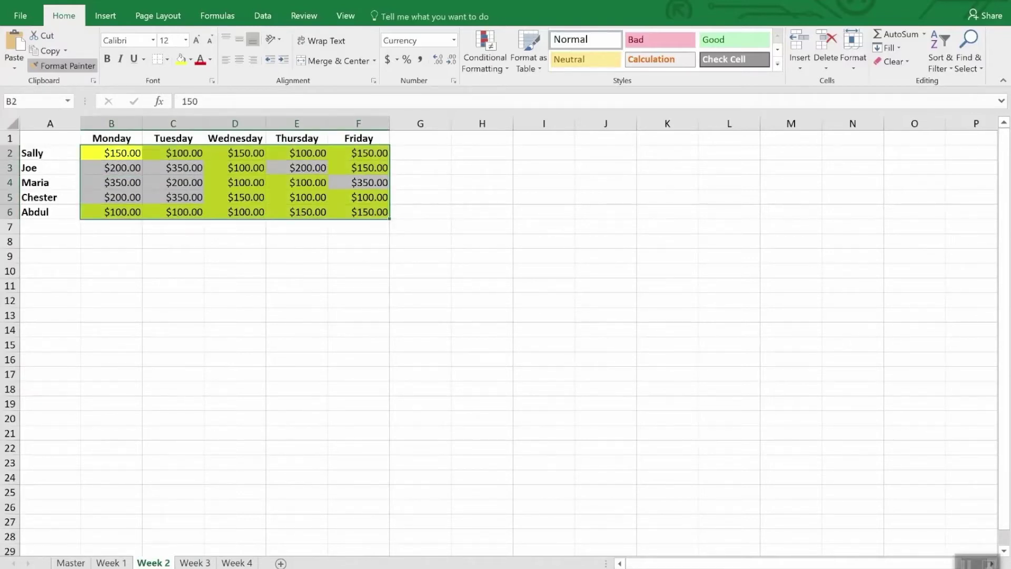
pyautogui.click(111, 563)
pyautogui.moveTo(124, 157); pyautogui.dragTo(357, 216)
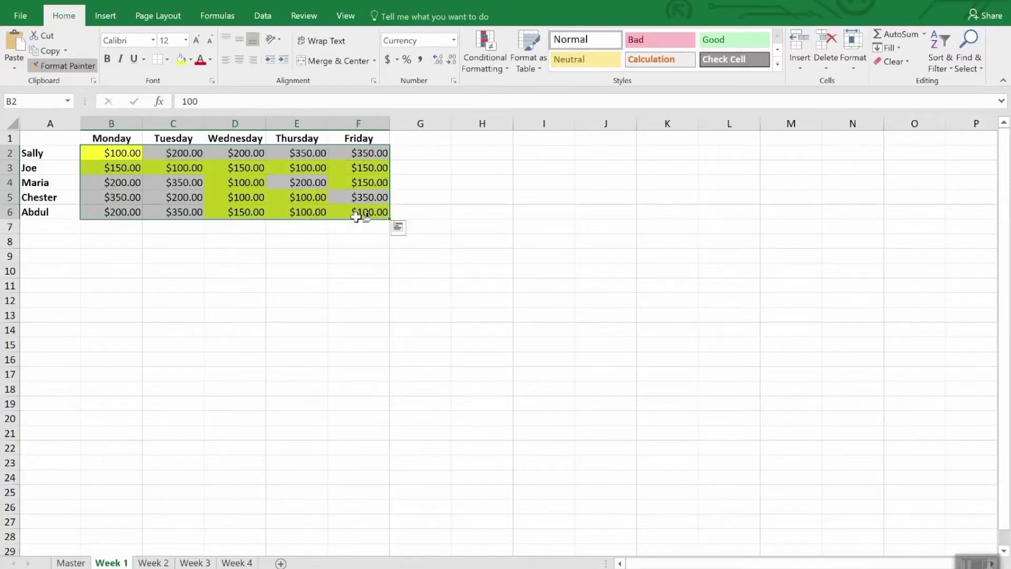
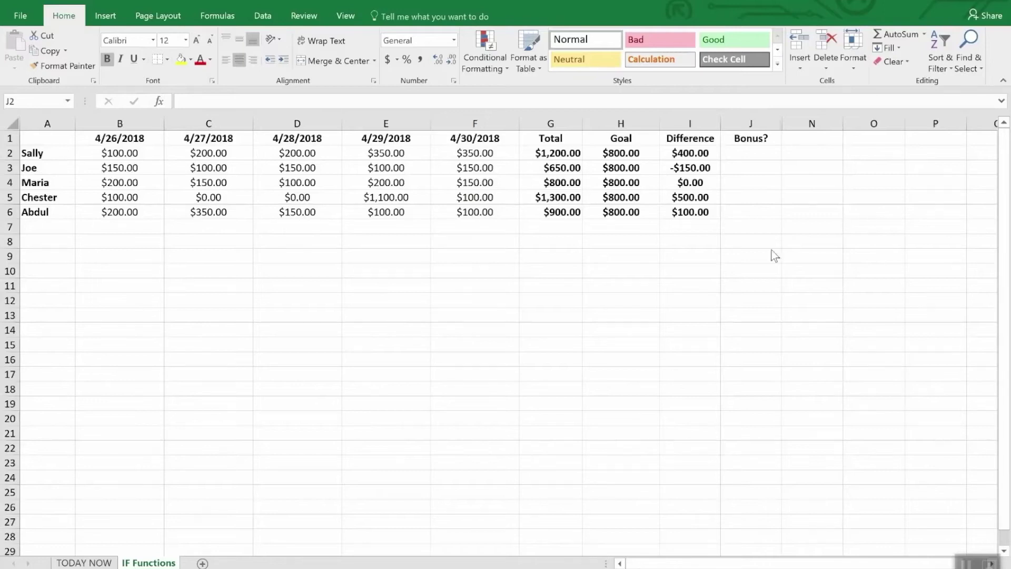
pyautogui.click(757, 154)
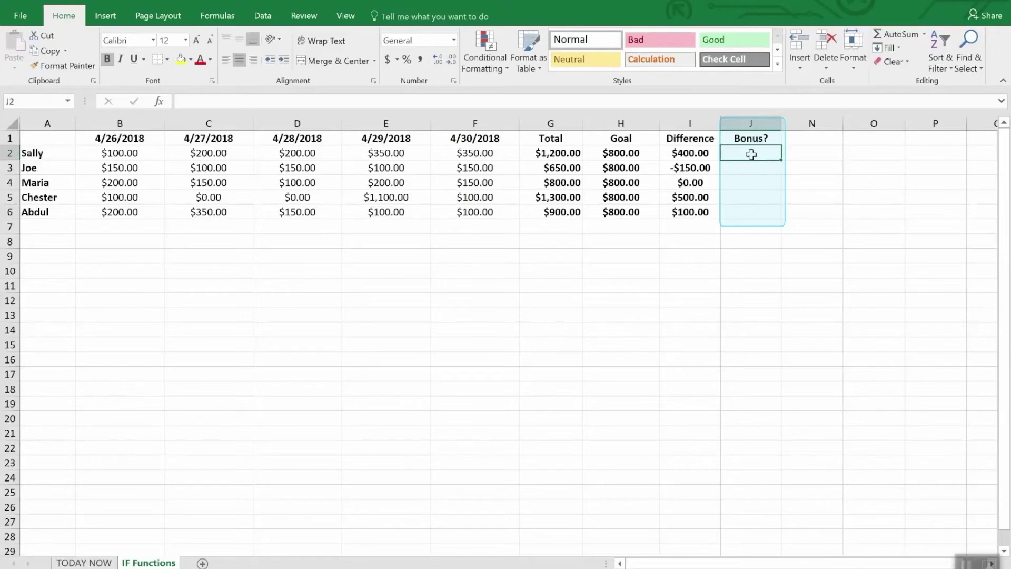
pyautogui.moveTo(752, 153); pyautogui.dragTo(755, 227)
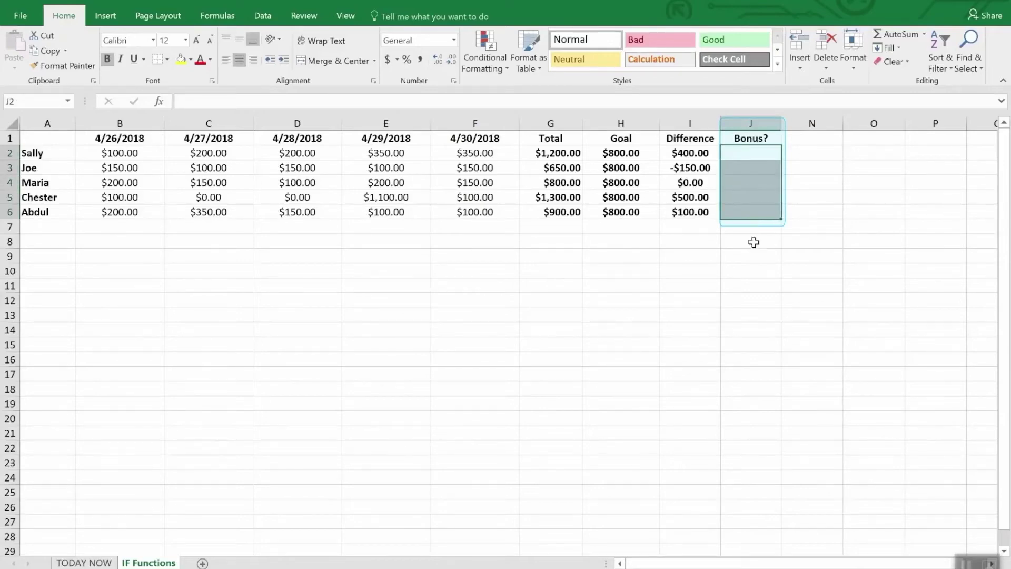
pyautogui.click(755, 242)
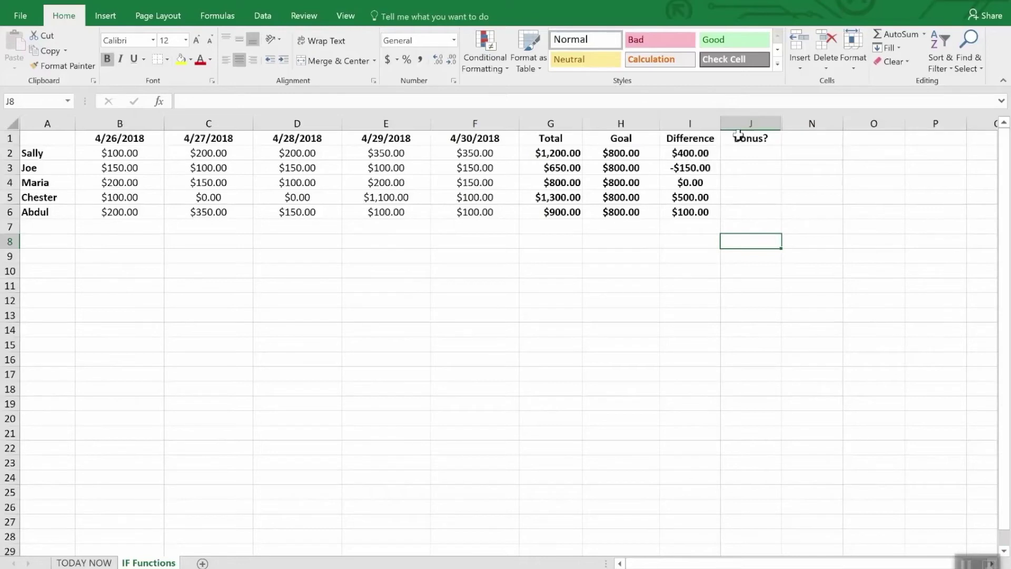
# - Enter =IF(I2>0,"Yes","No") in J2, the first cell under the Bonus? heading
pyautogui.click(753, 157)
pyautogui.write('=')
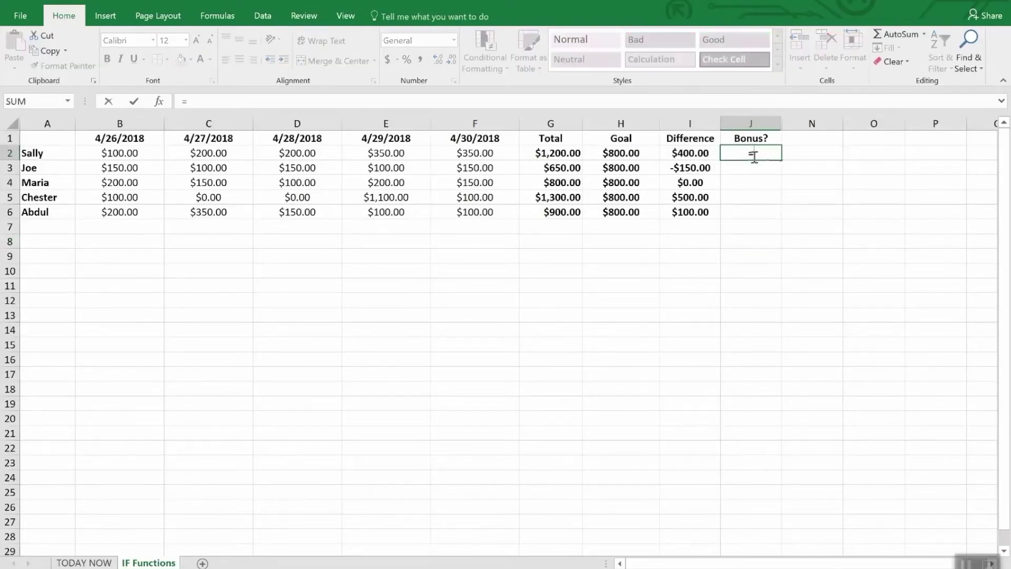
pyautogui.write('IF(')
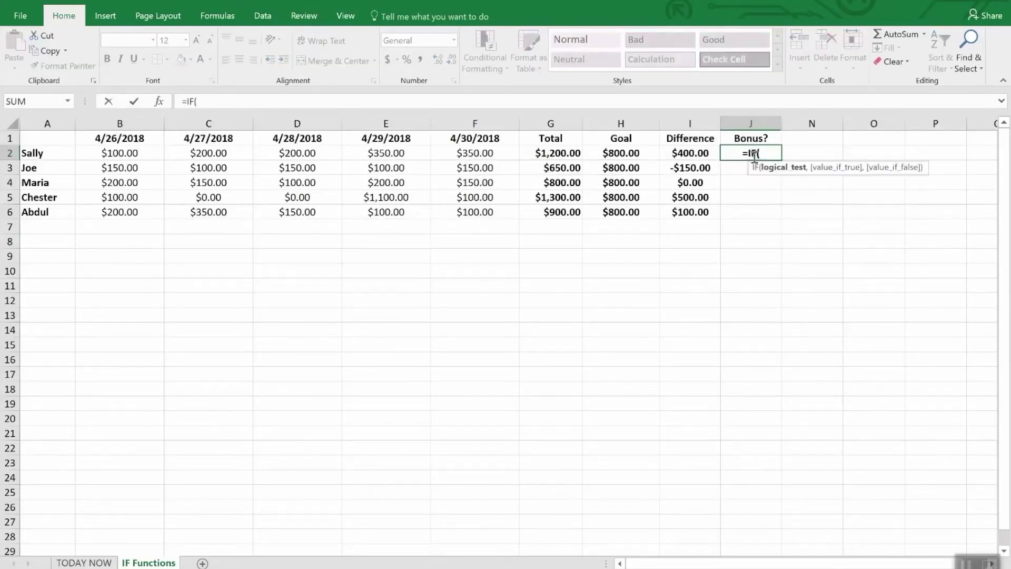
pyautogui.write('i2')
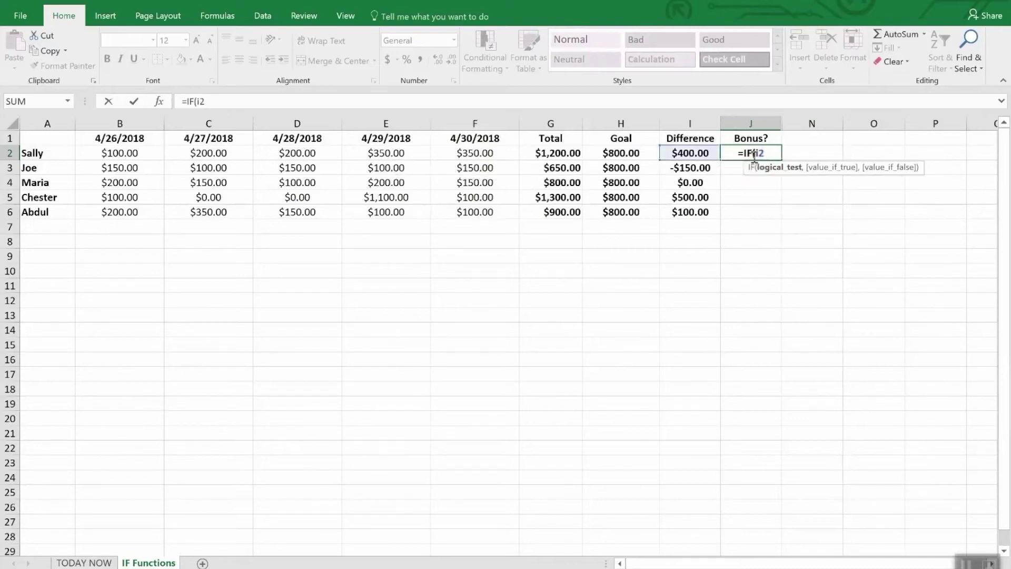
pyautogui.write('>')
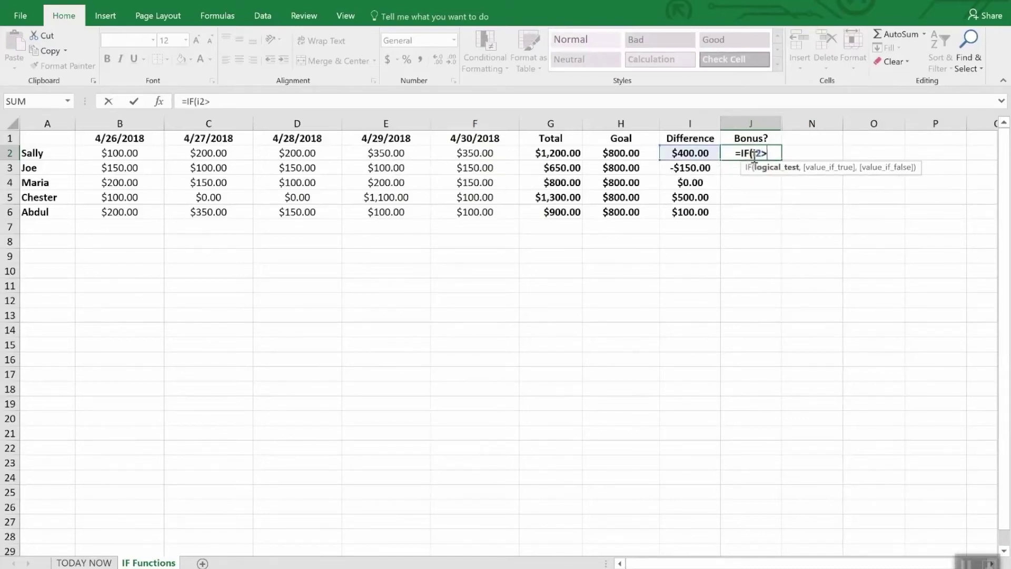
pyautogui.write('0,')
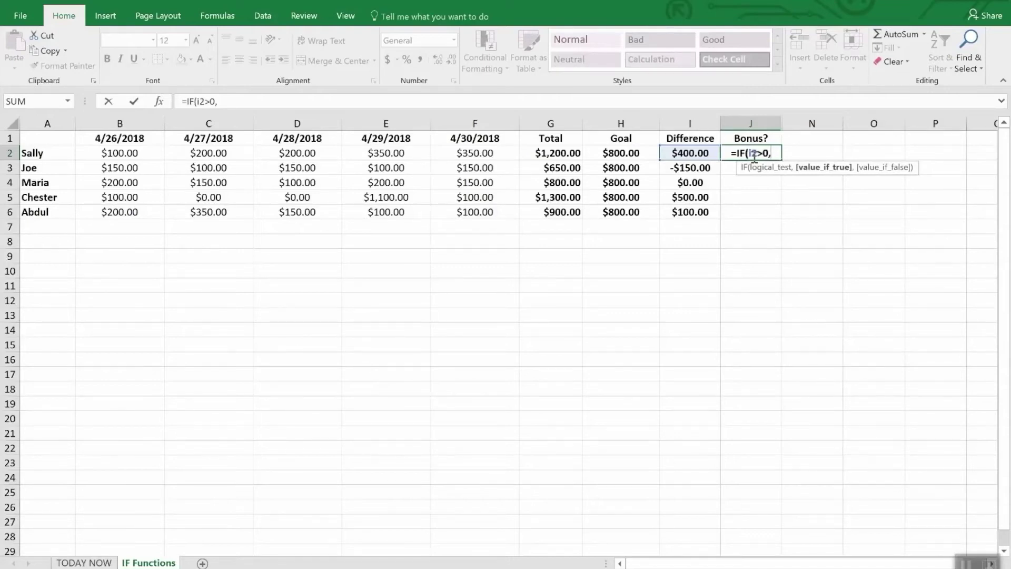
pyautogui.write('"Y')
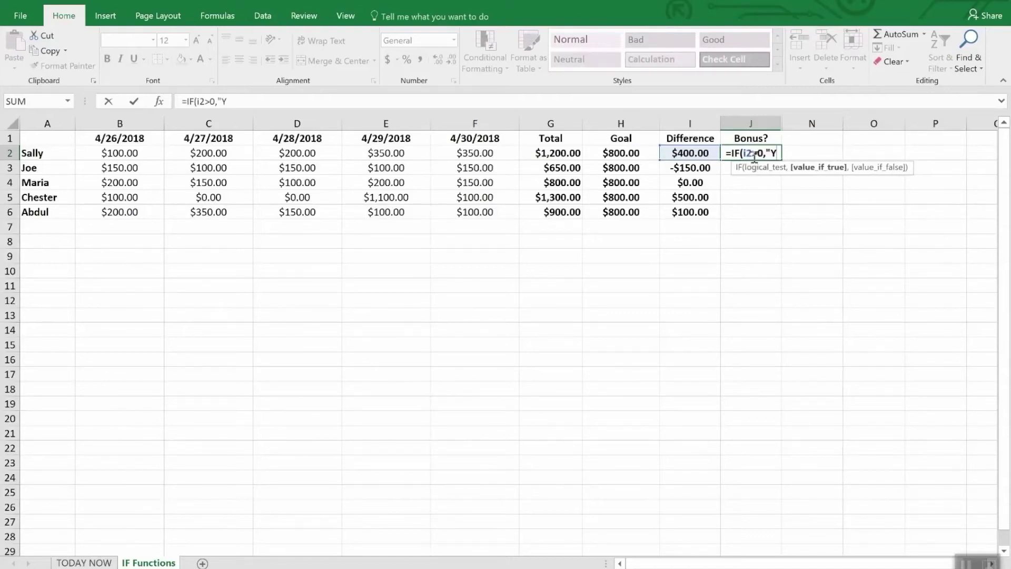
pyautogui.write('es"')
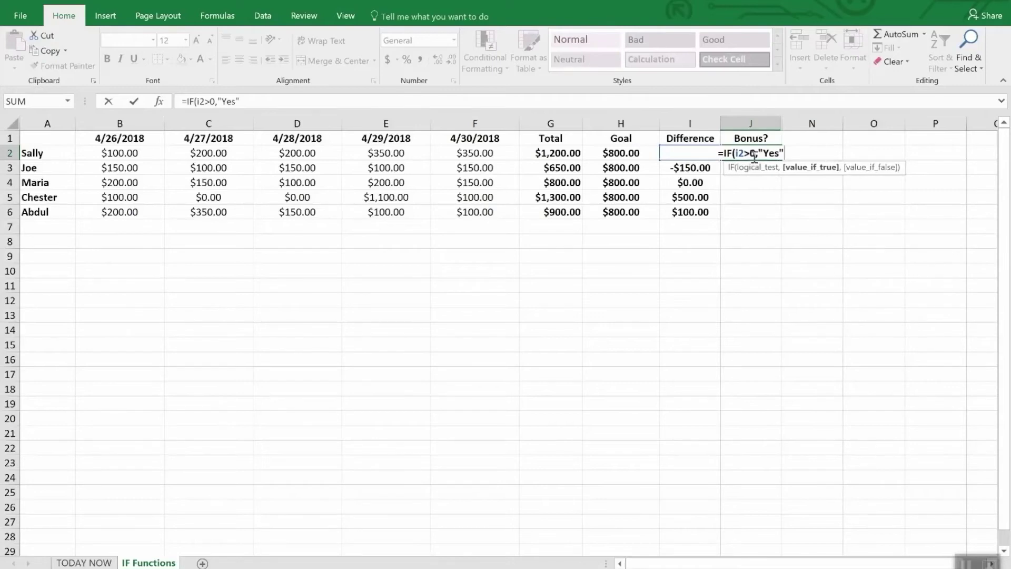
pyautogui.write(',')
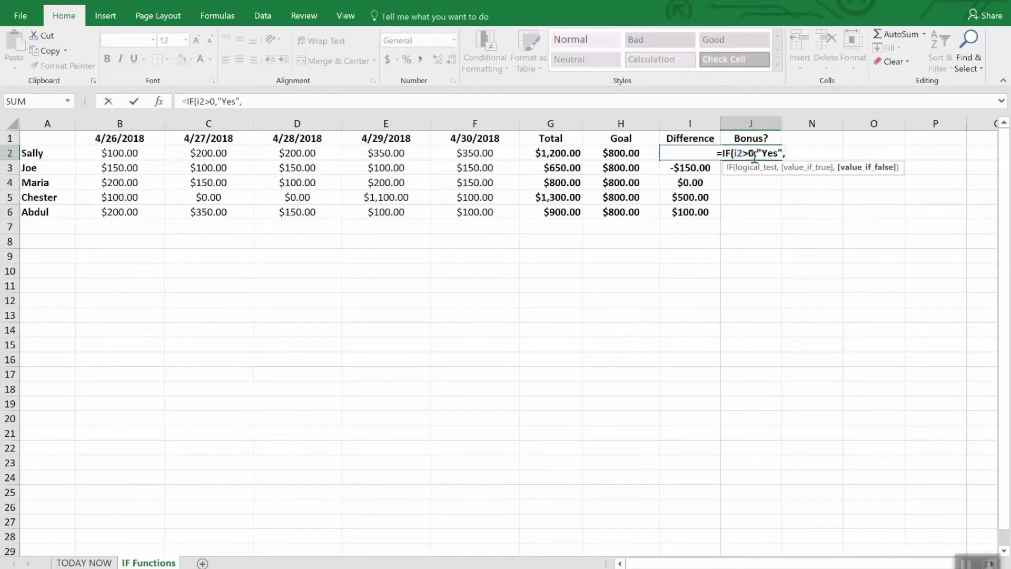
pyautogui.write('No')
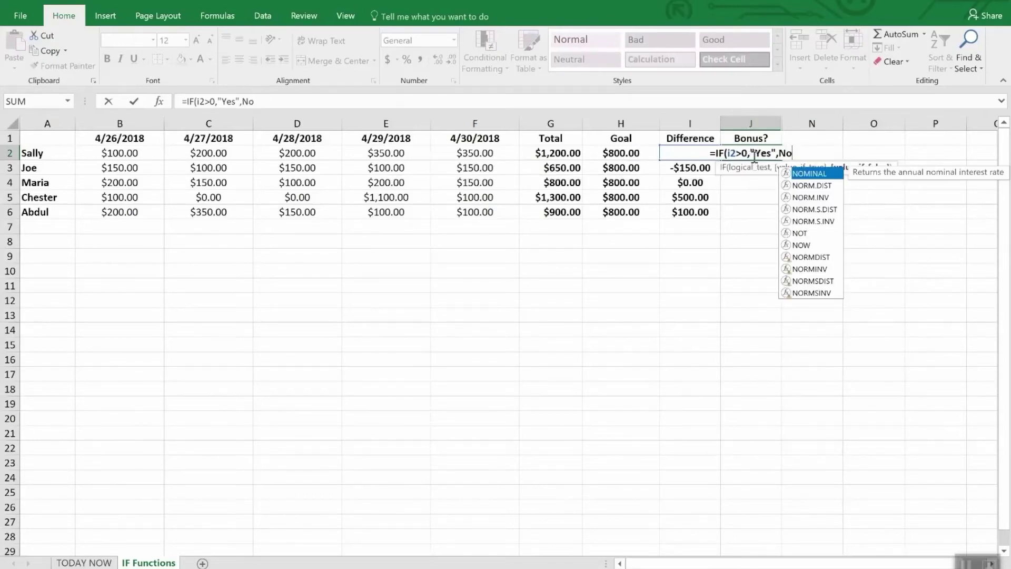
pyautogui.press('BackSpace')
pyautogui.press('BackSpace')
pyautogui.write('"N')
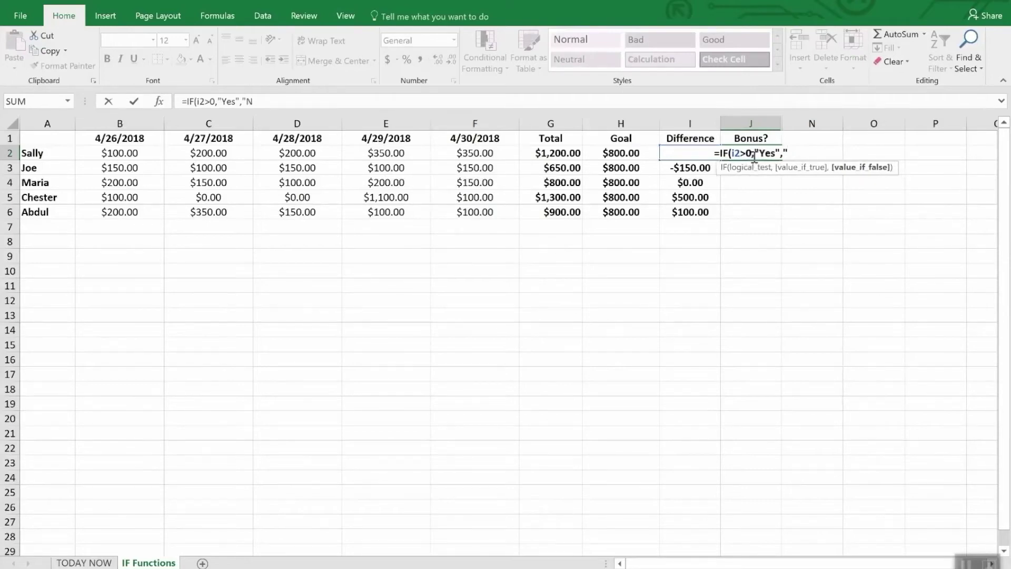
pyautogui.write('o"')
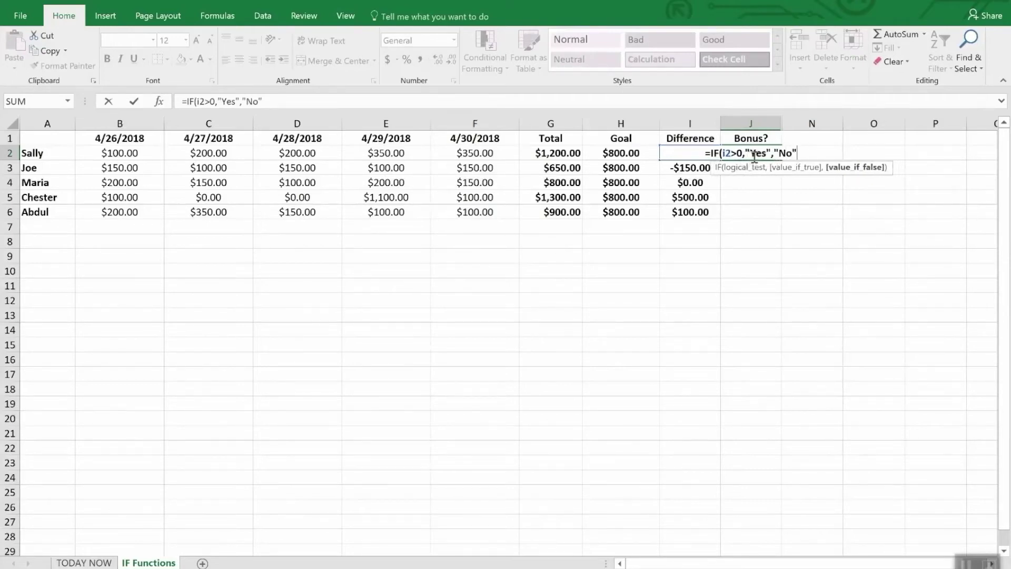
pyautogui.write(')')
pyautogui.press('Return')
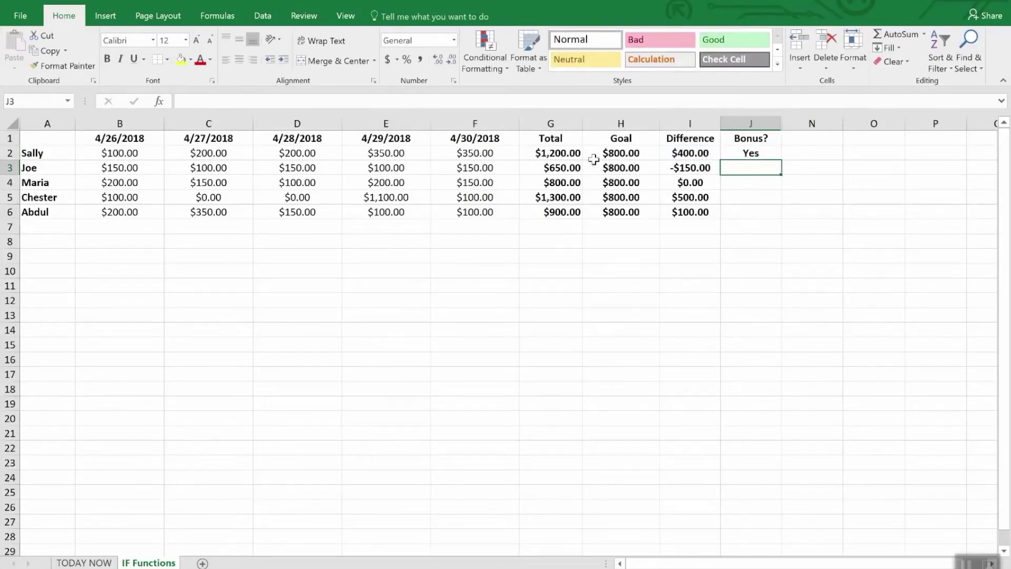
# - Fill the bonus formula from J2 down through J6
pyautogui.click(766, 204)
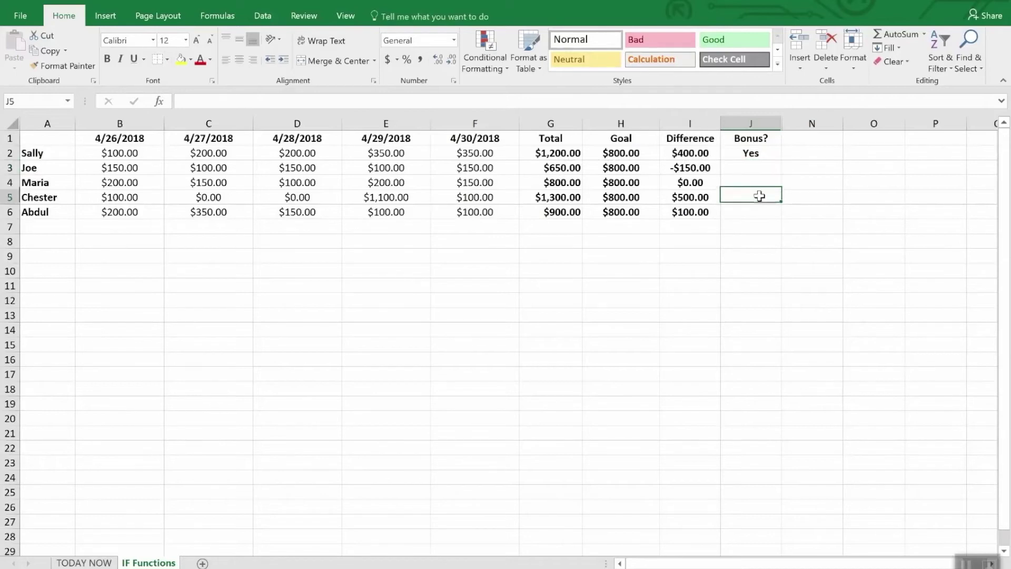
pyautogui.click(751, 154)
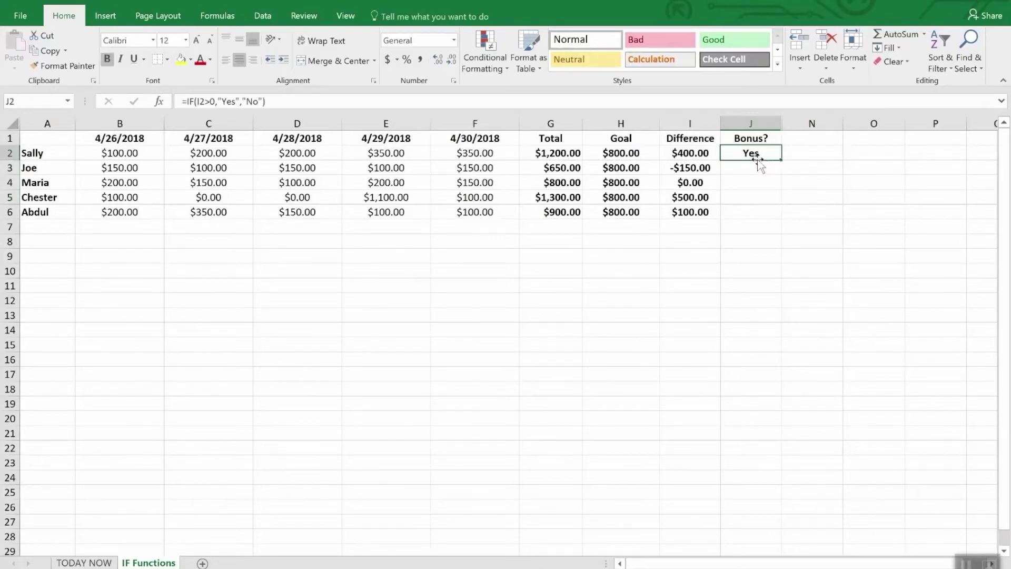
pyautogui.moveTo(781, 159); pyautogui.dragTo(781, 219)
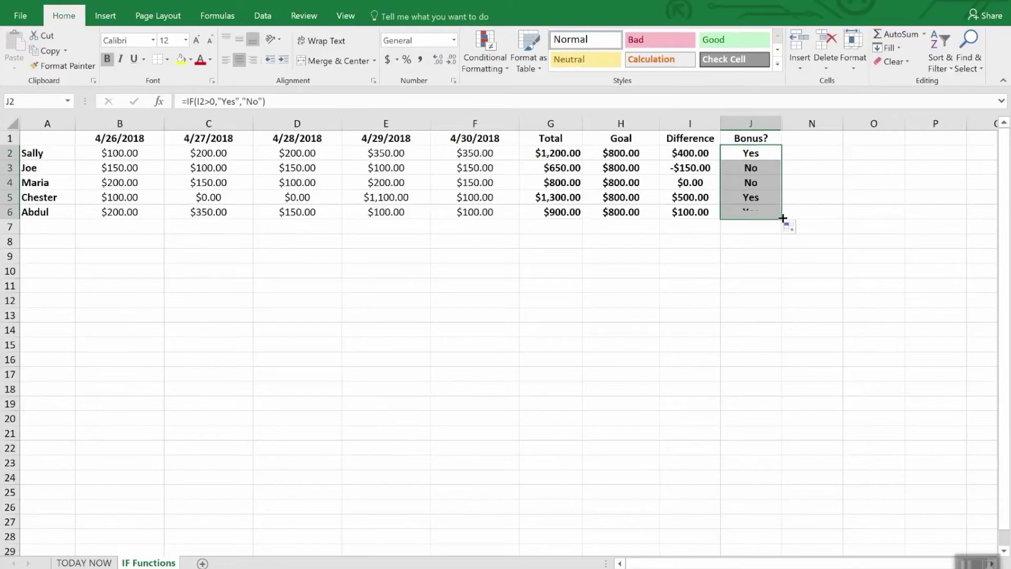
pyautogui.click(767, 255)
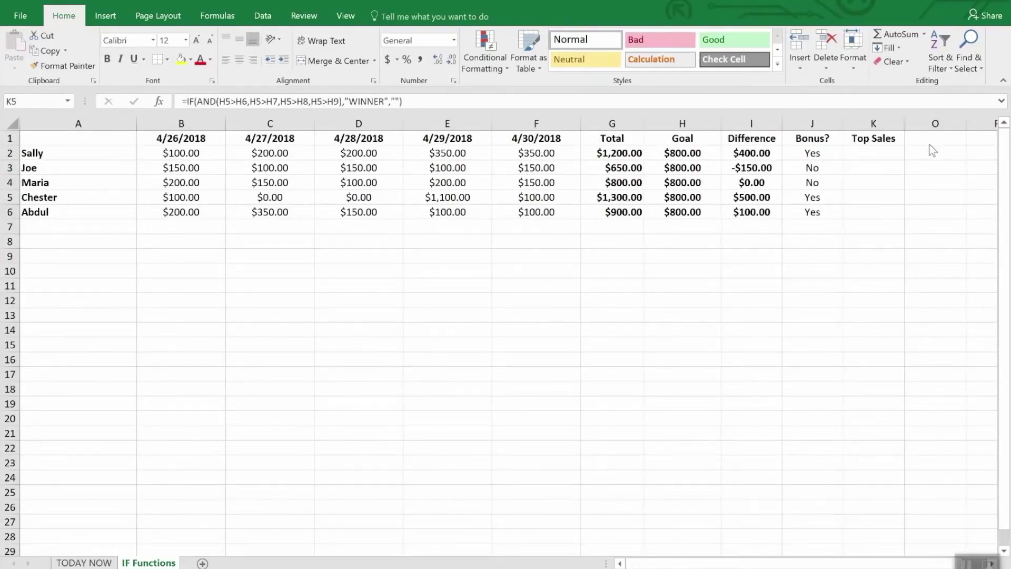
# - Replace the Top Sales formula in K5 with =IF(AND(I5>I2,I5>I3,I5>I4,I5>I6),"WINNER","")
pyautogui.click(875, 138)
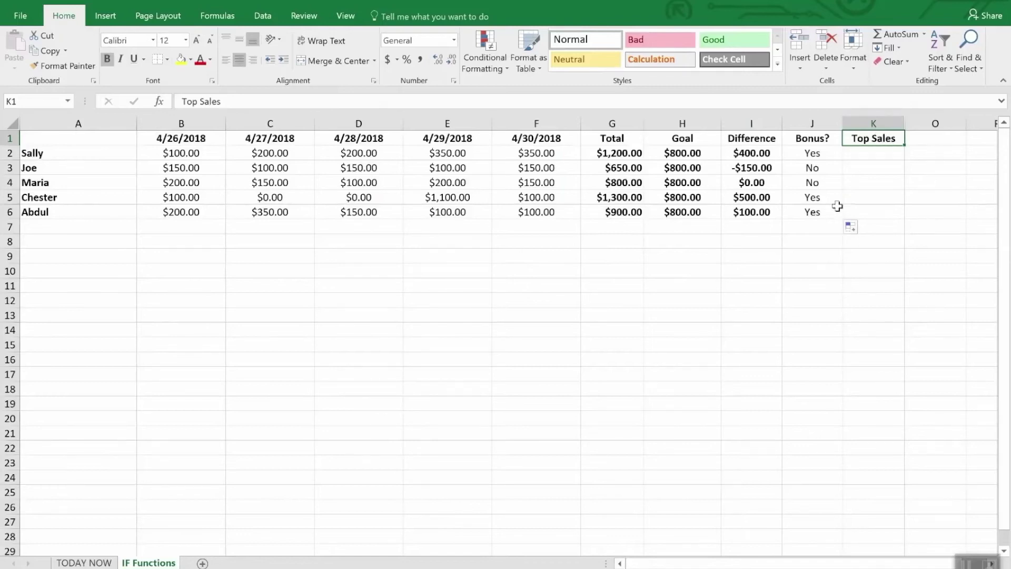
pyautogui.click(862, 201)
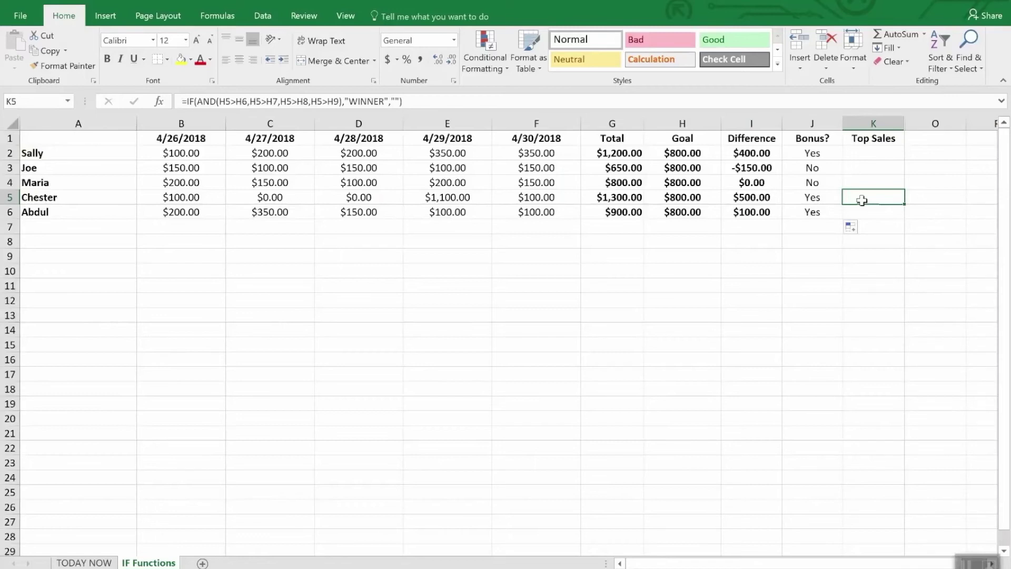
pyautogui.doubleClick(862, 200)
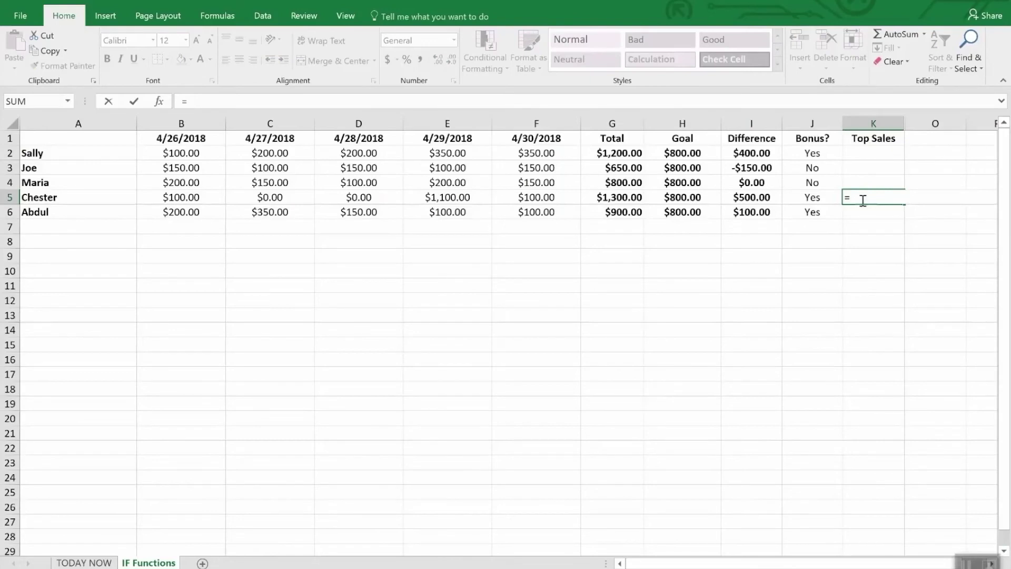
pyautogui.write('IF(')
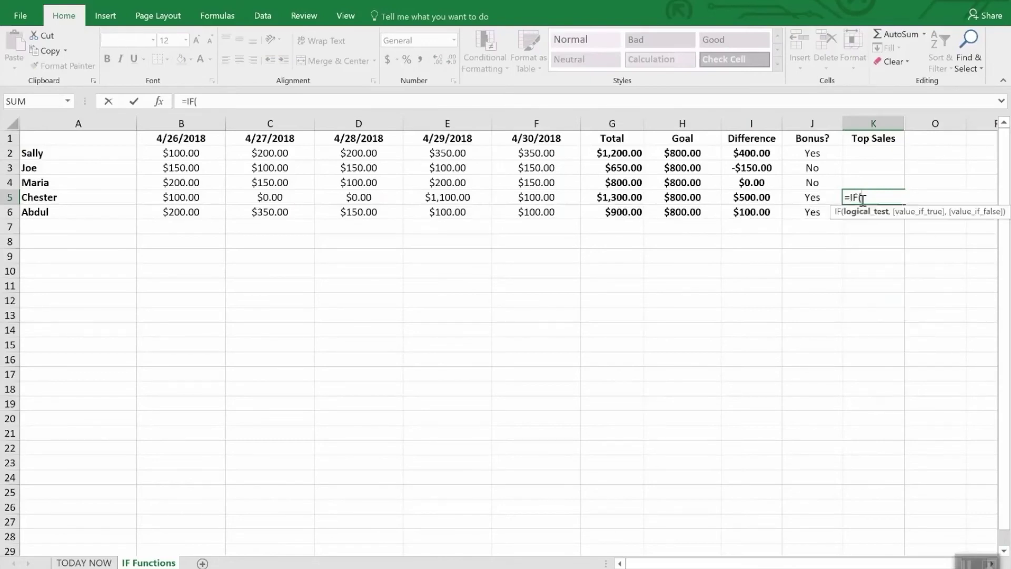
pyautogui.write('and(')
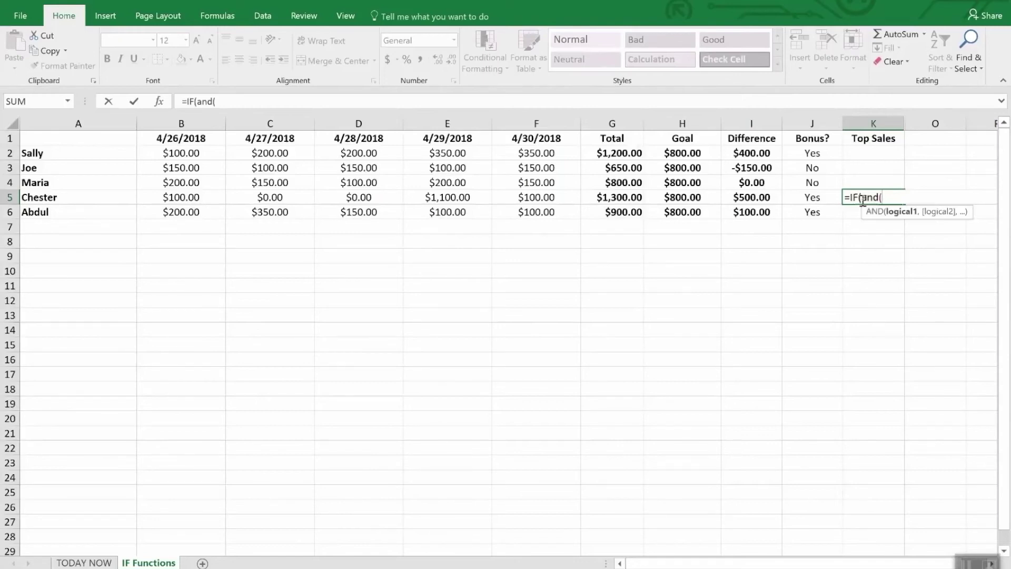
pyautogui.write('i5')
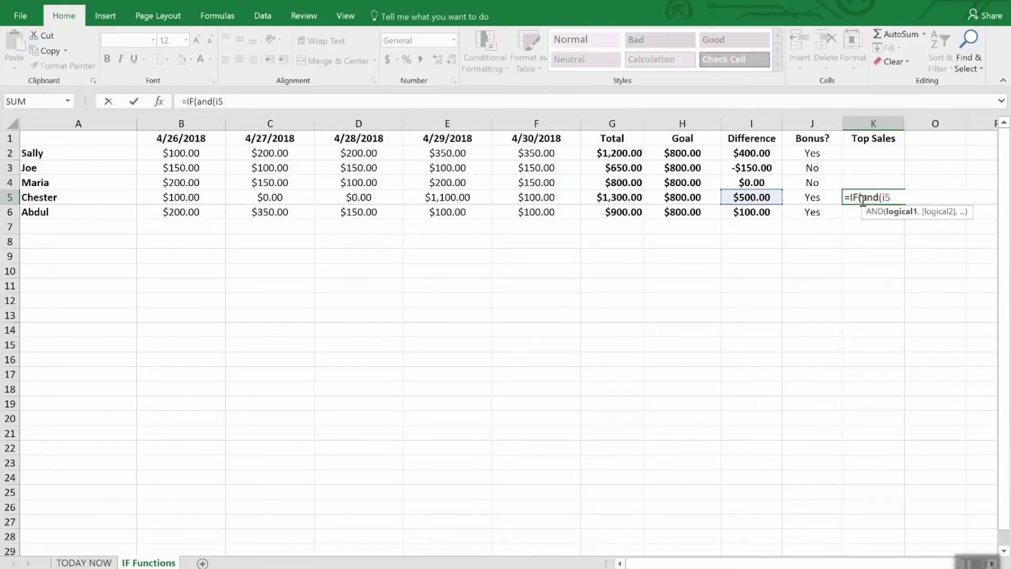
pyautogui.write('>i2,I')
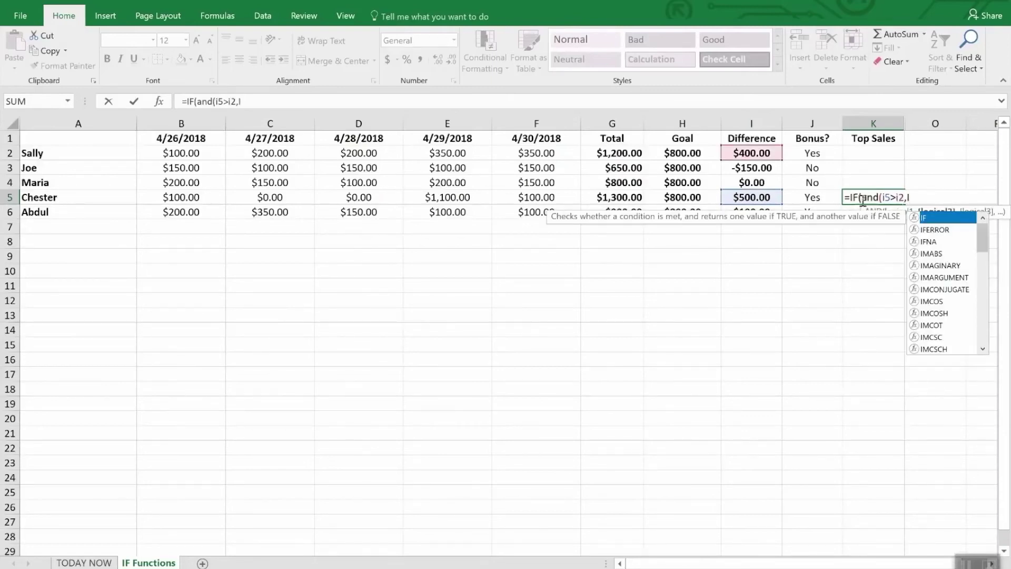
pyautogui.write('5>')
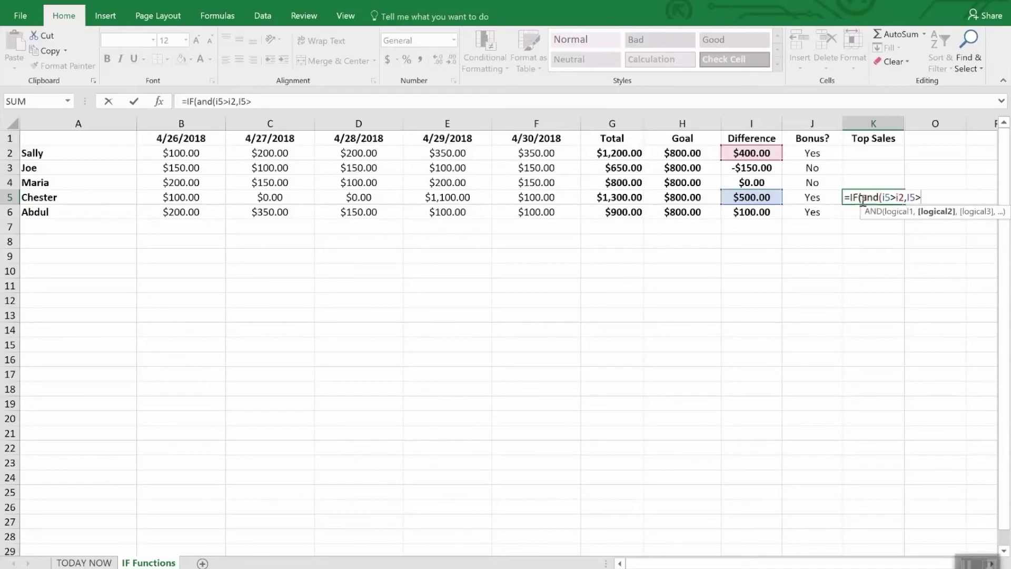
pyautogui.write('i3,I')
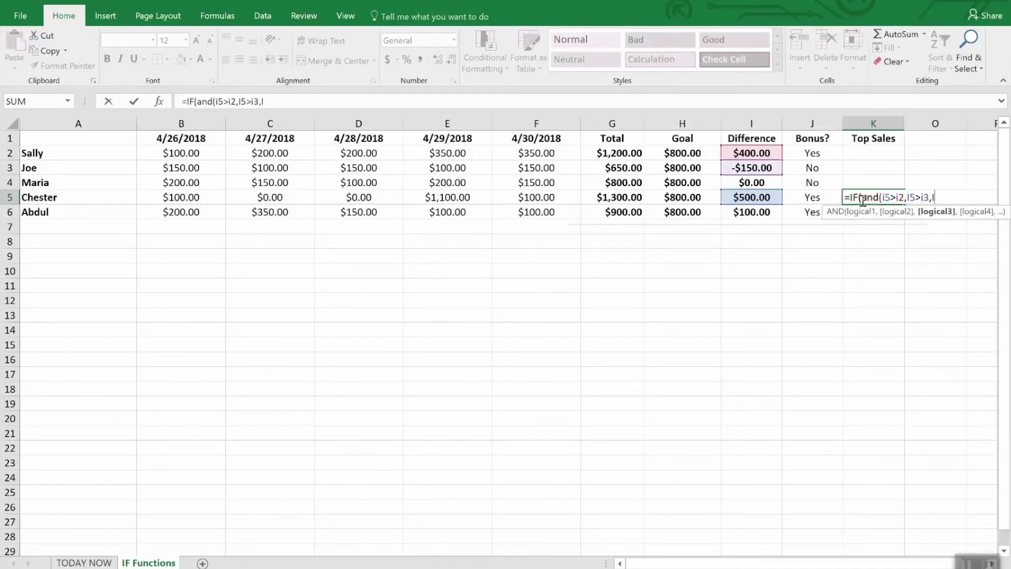
pyautogui.write('6')
pyautogui.press('BackSpace')
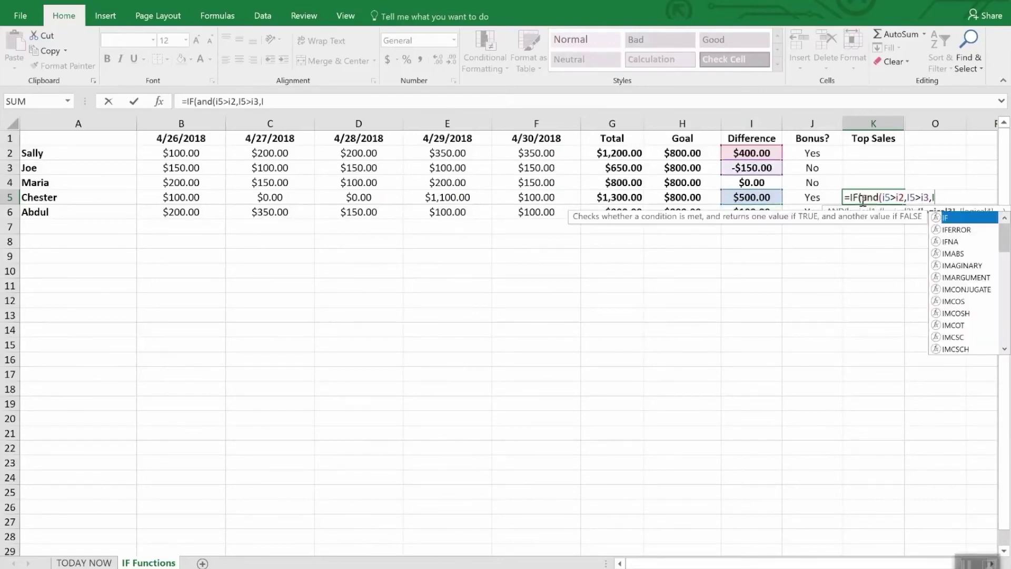
pyautogui.write('6')
pyautogui.press('BackSpace')
pyautogui.write('5>')
pyautogui.write('i4')
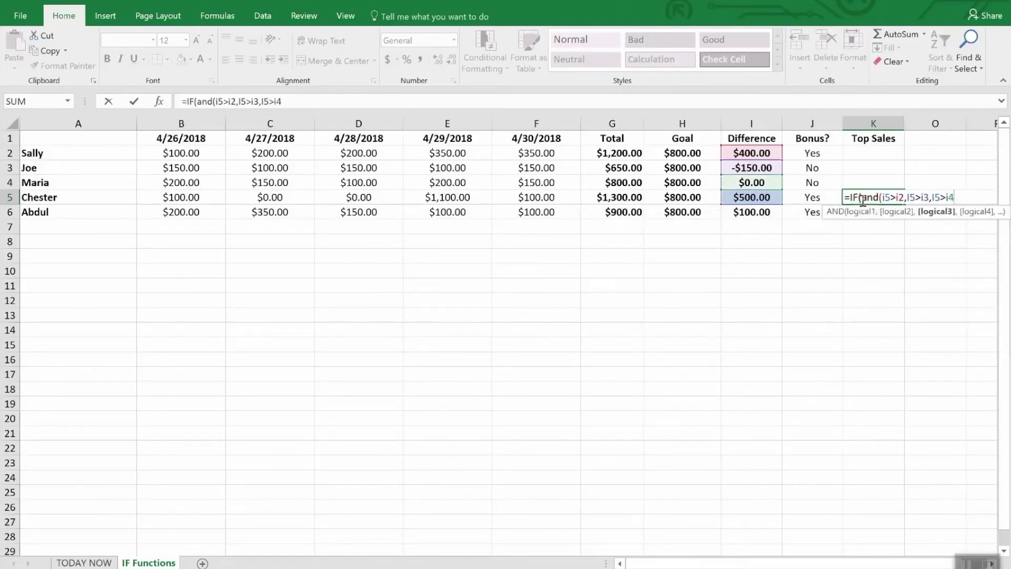
pyautogui.write(',I5>')
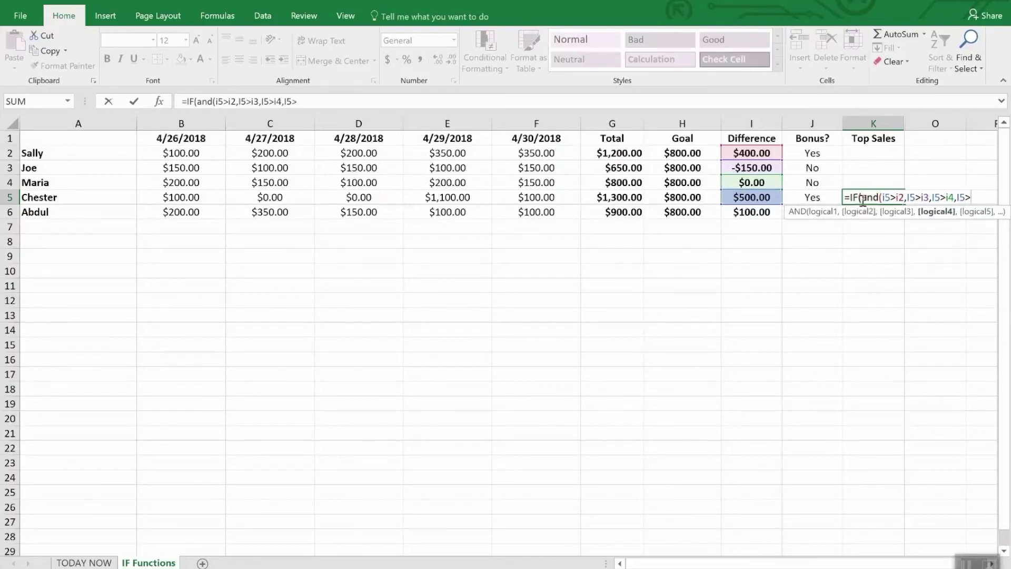
pyautogui.write('i6),')
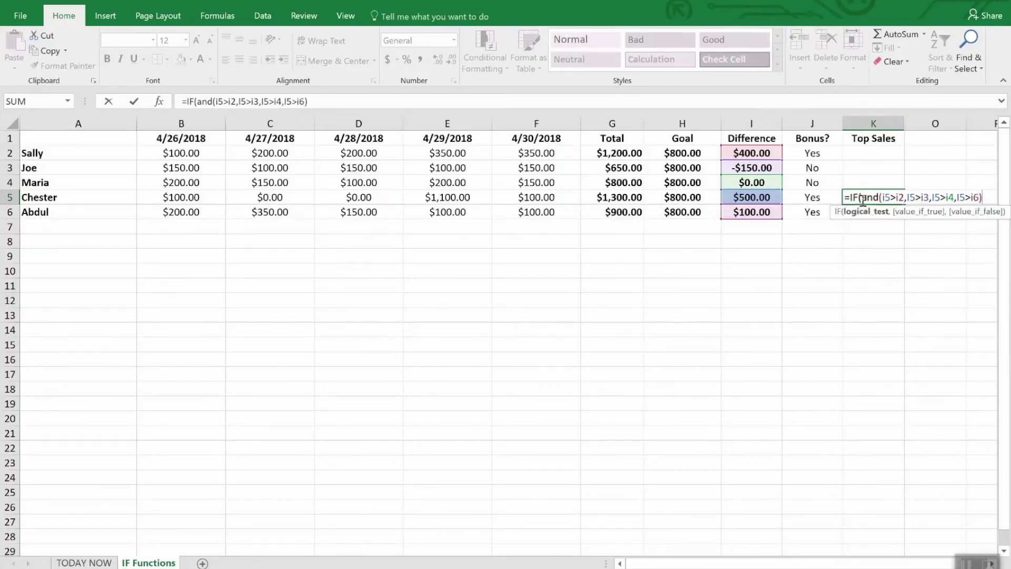
pyautogui.write('"W')
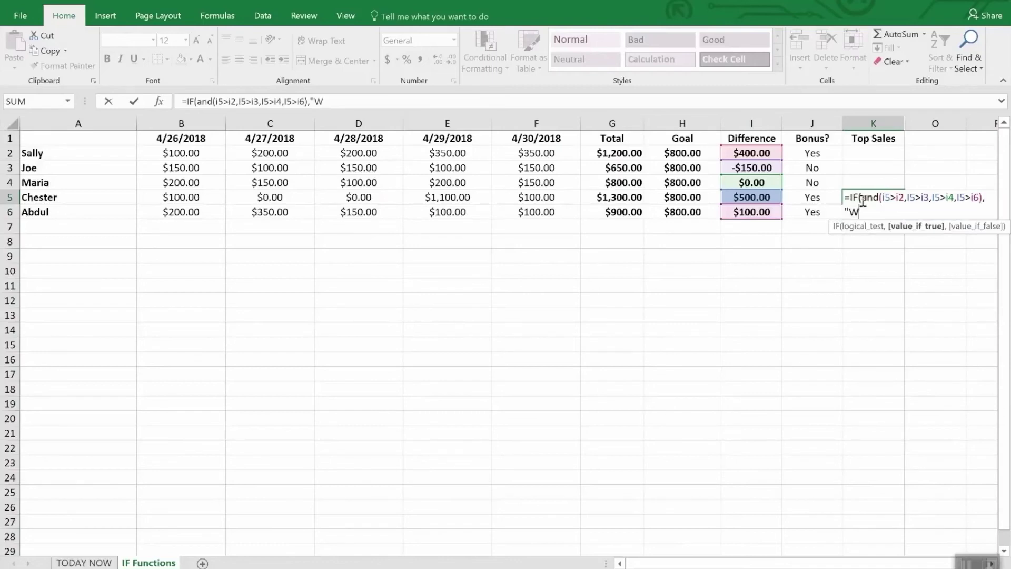
pyautogui.write('INNER",')
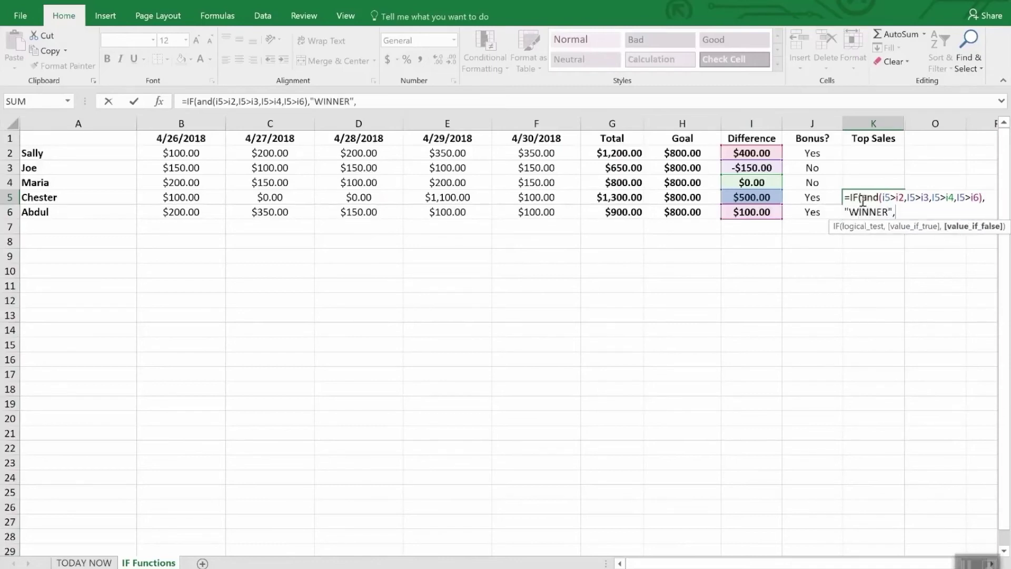
pyautogui.write('"")')
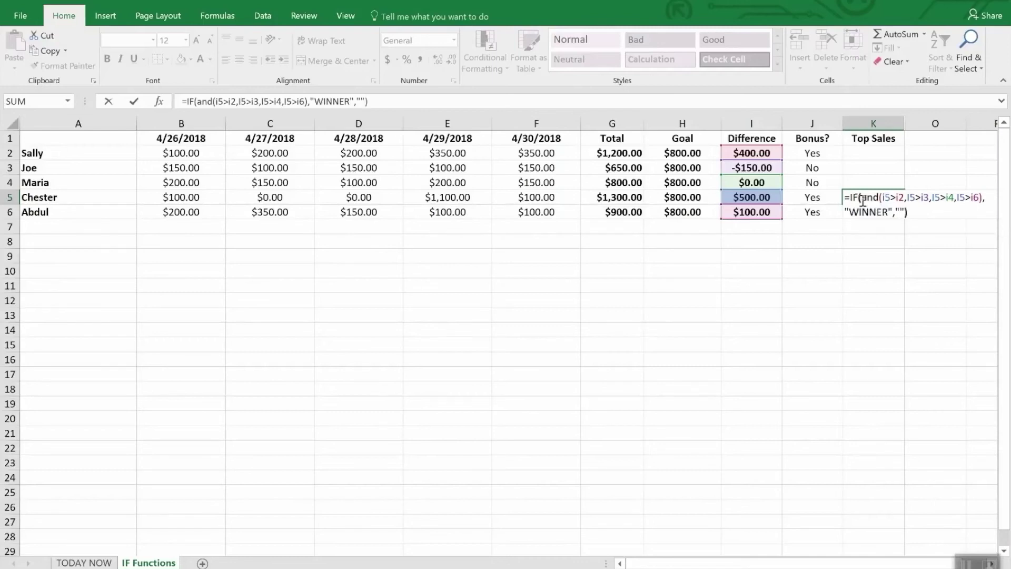
pyautogui.press('Return')
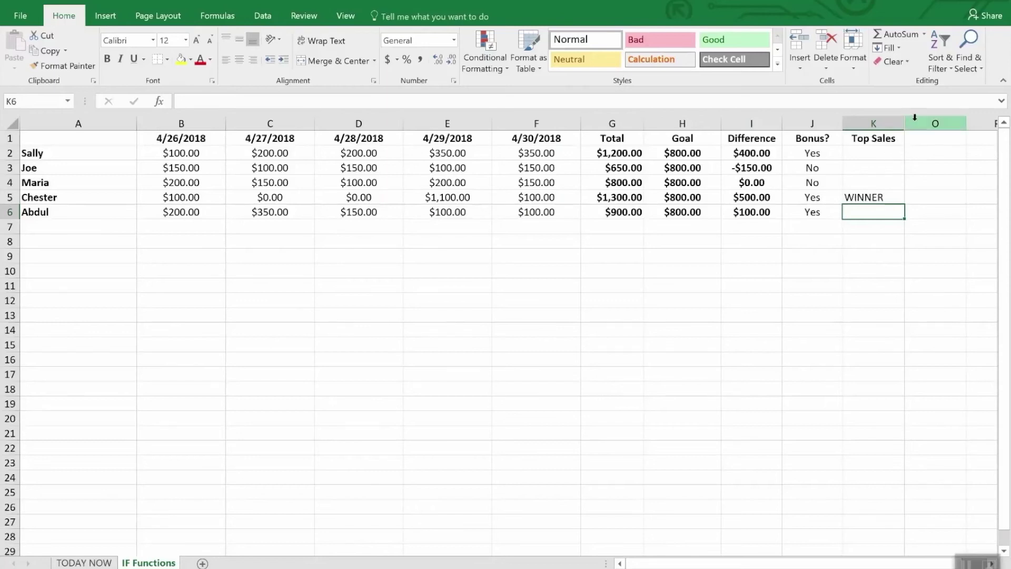
# - Unhide the hidden columns between K and O on the IF Functions sheet
pyautogui.moveTo(896, 123); pyautogui.dragTo(908, 121)
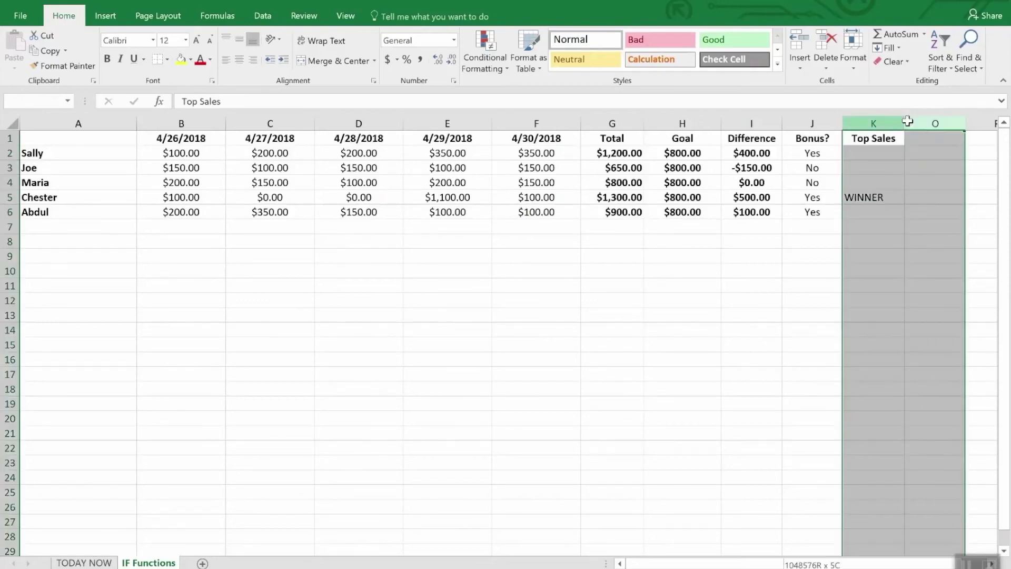
pyautogui.rightClick(919, 124)
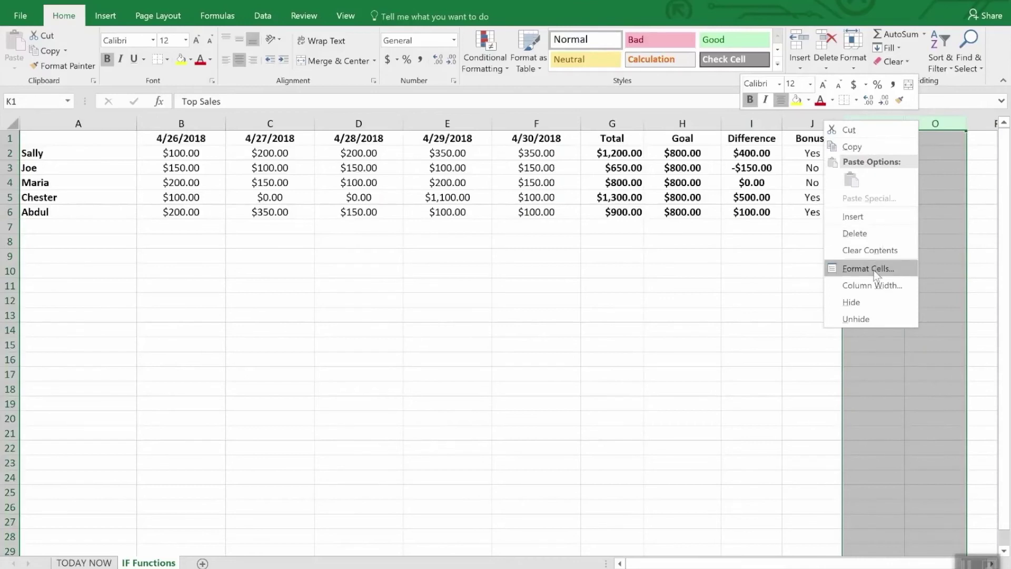
pyautogui.click(868, 316)
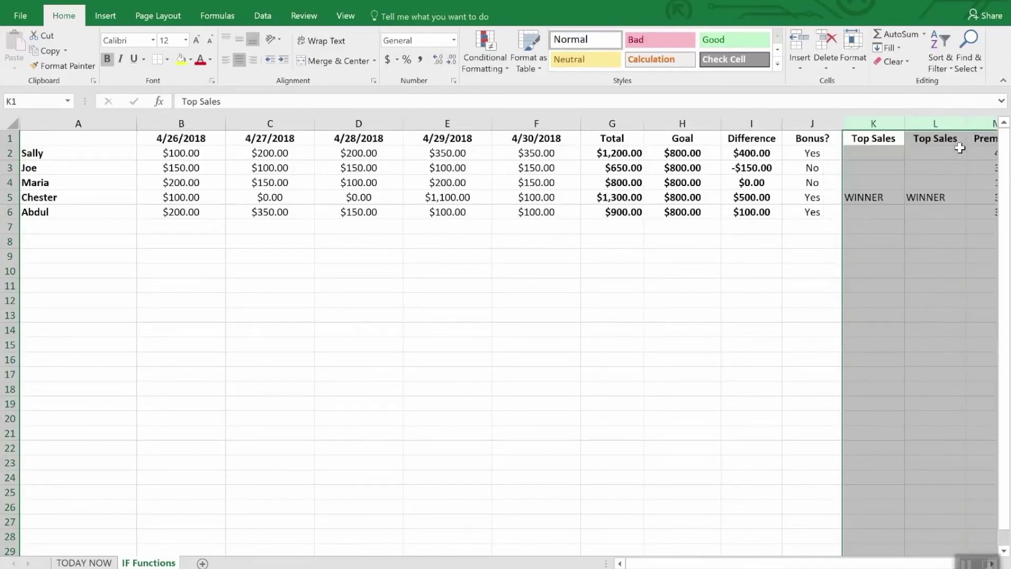
pyautogui.click(922, 255)
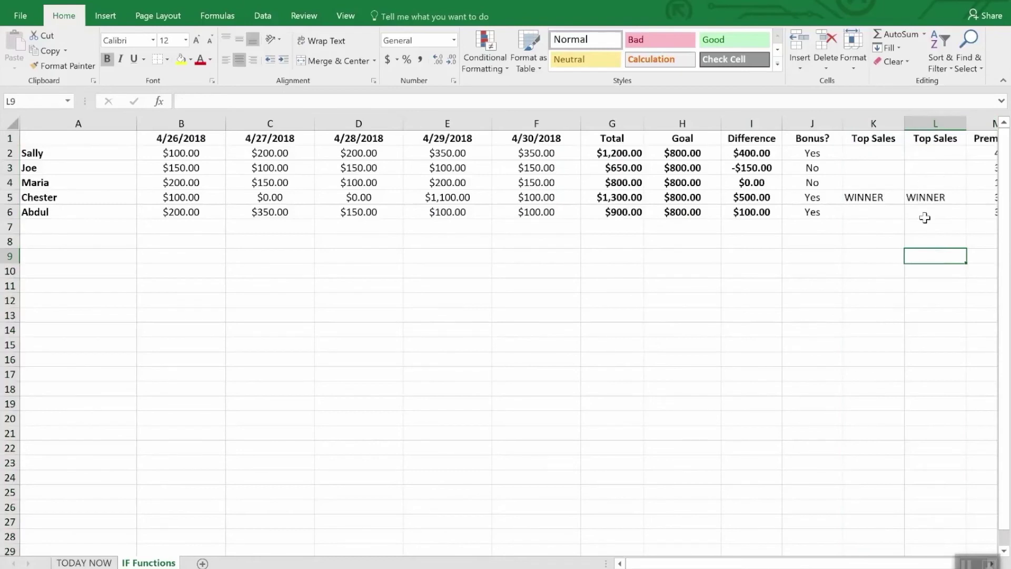
# - Compare the Top Sales formulas in column L with the WINNER formula in K5
pyautogui.click(929, 152)
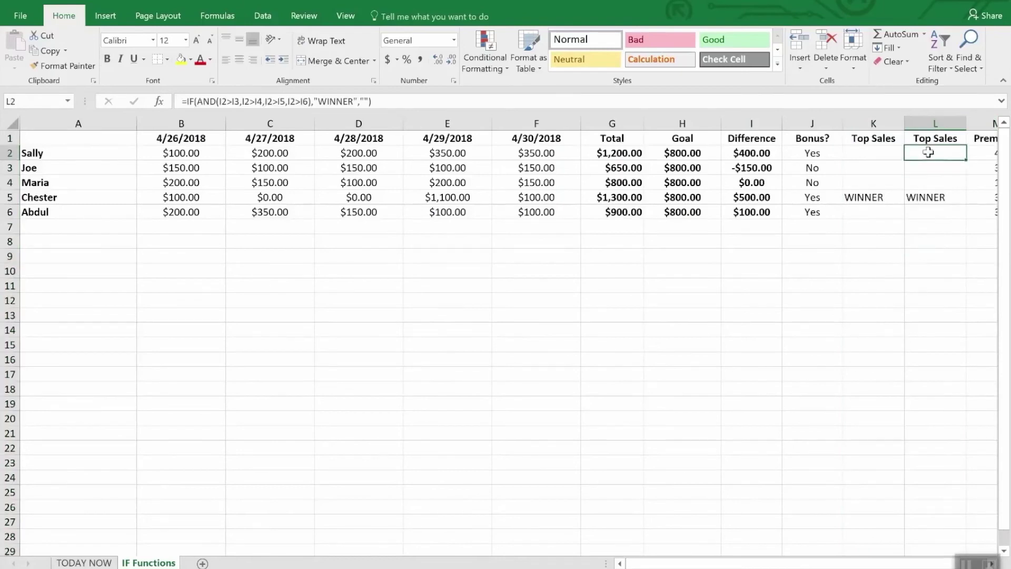
pyautogui.click(890, 199)
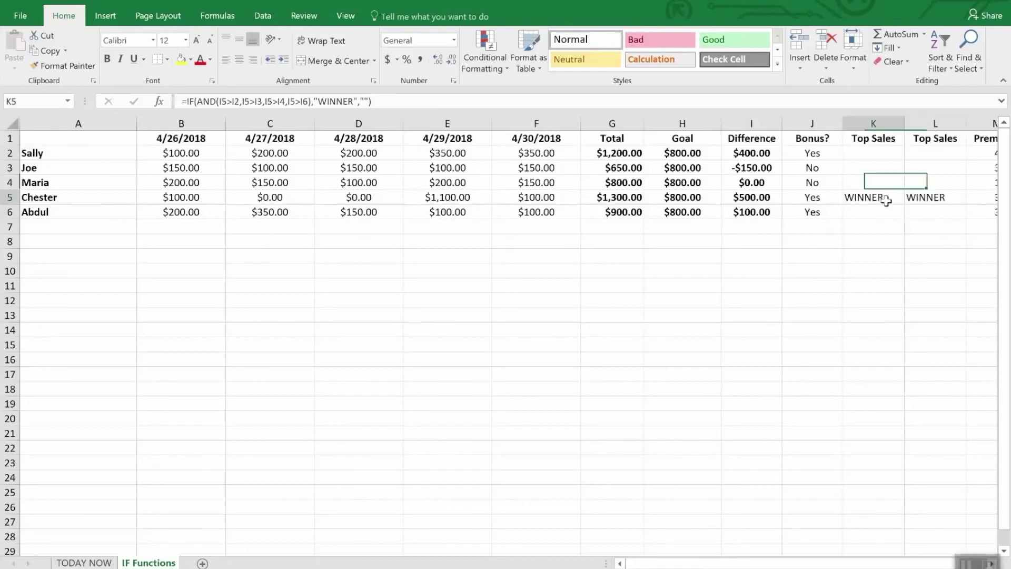
pyautogui.click(930, 153)
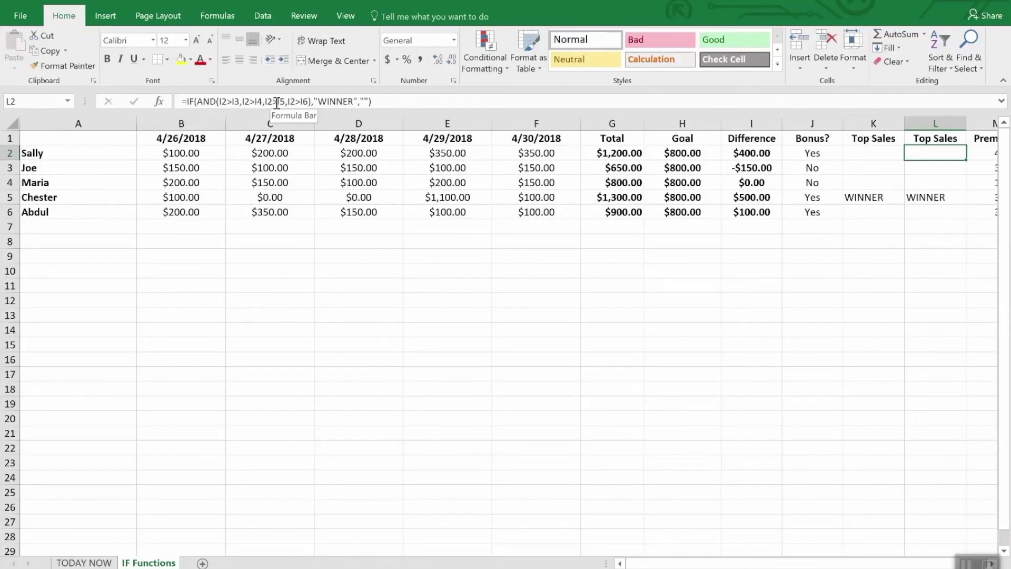
pyautogui.click(921, 167)
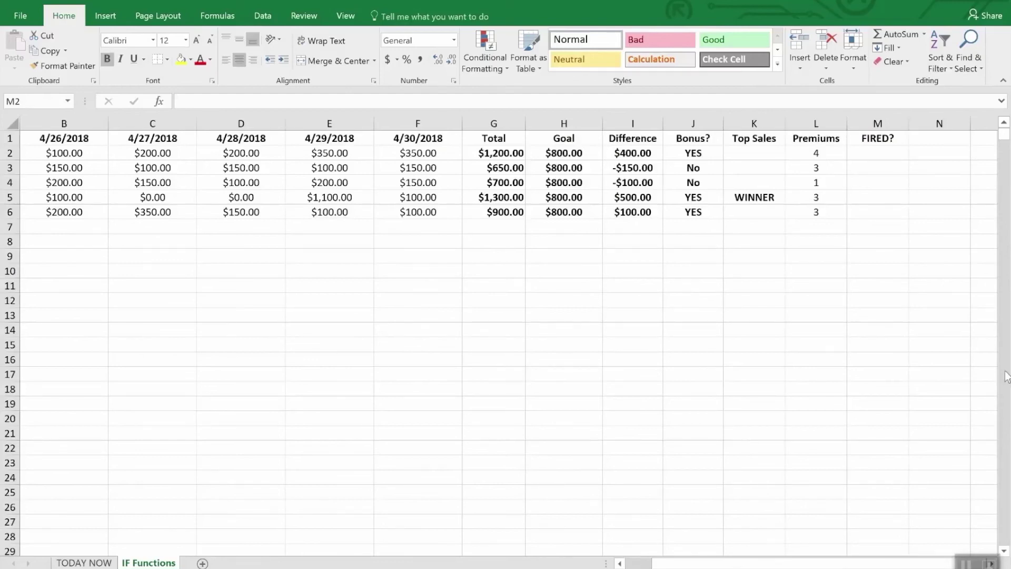
# - Enter =IF(OR(I2>=0,L2>2),"Safe","FIRED") in M2, the first cell under the FIRED? heading
pyautogui.click(884, 156)
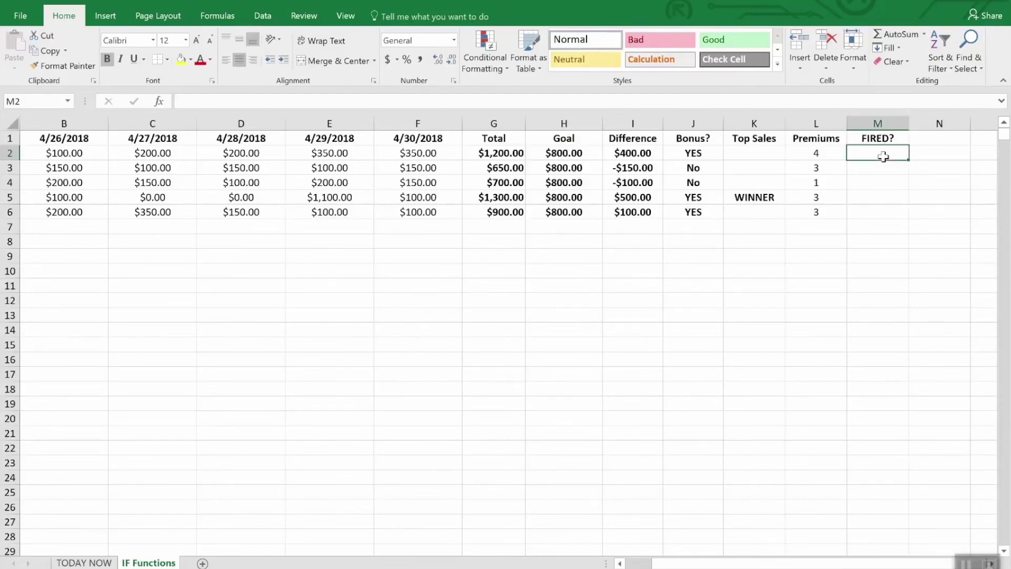
pyautogui.write('=if90')
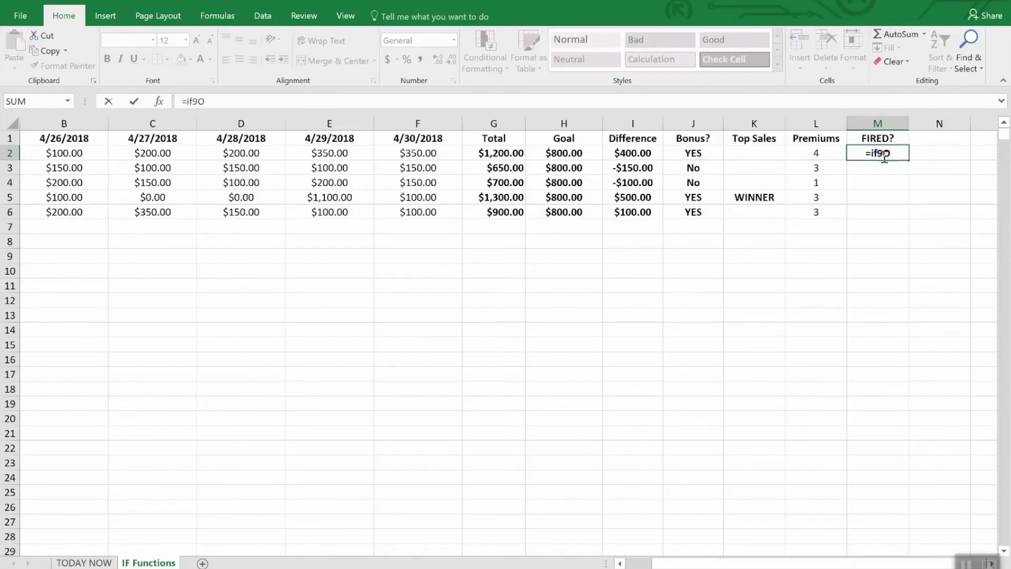
pyautogui.press('BackSpace')
pyautogui.press('BackSpace')
pyautogui.write('f(or')
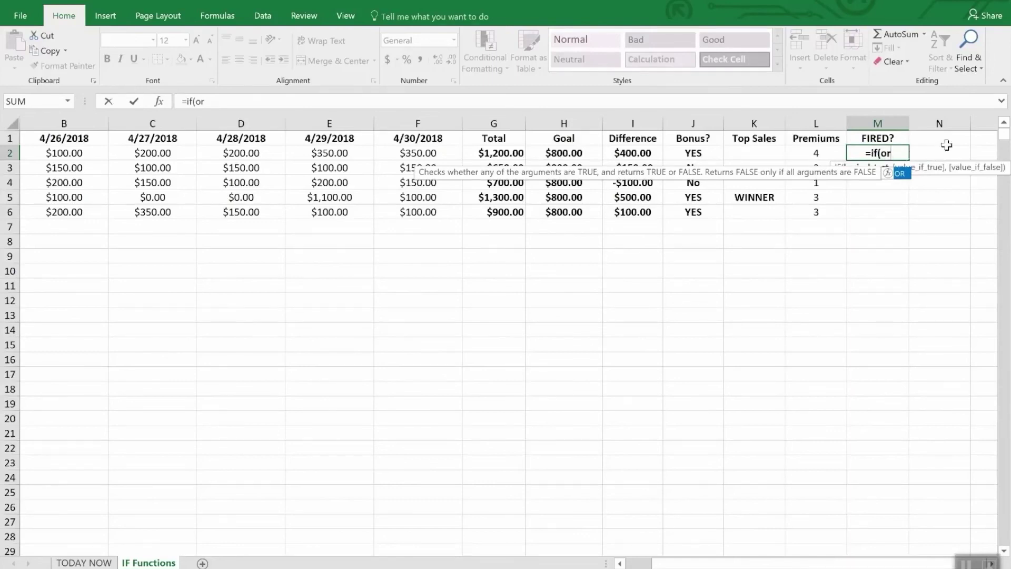
pyautogui.write('(')
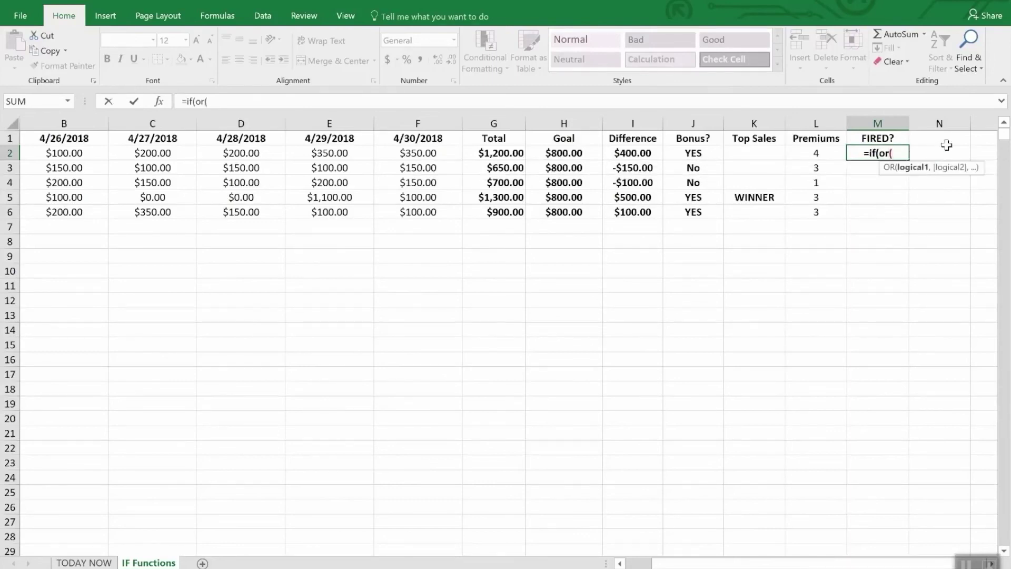
pyautogui.write('i2')
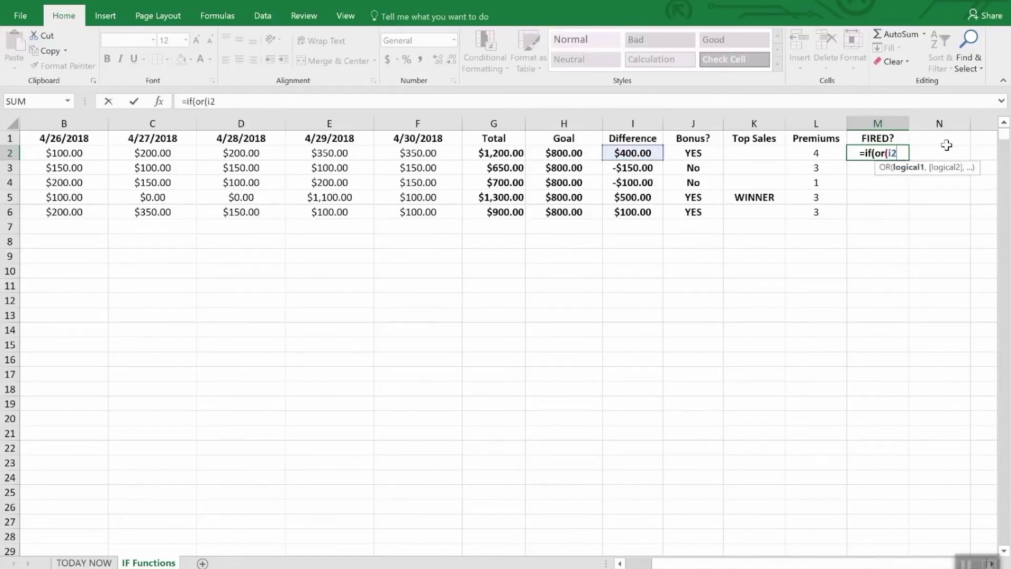
pyautogui.write('>')
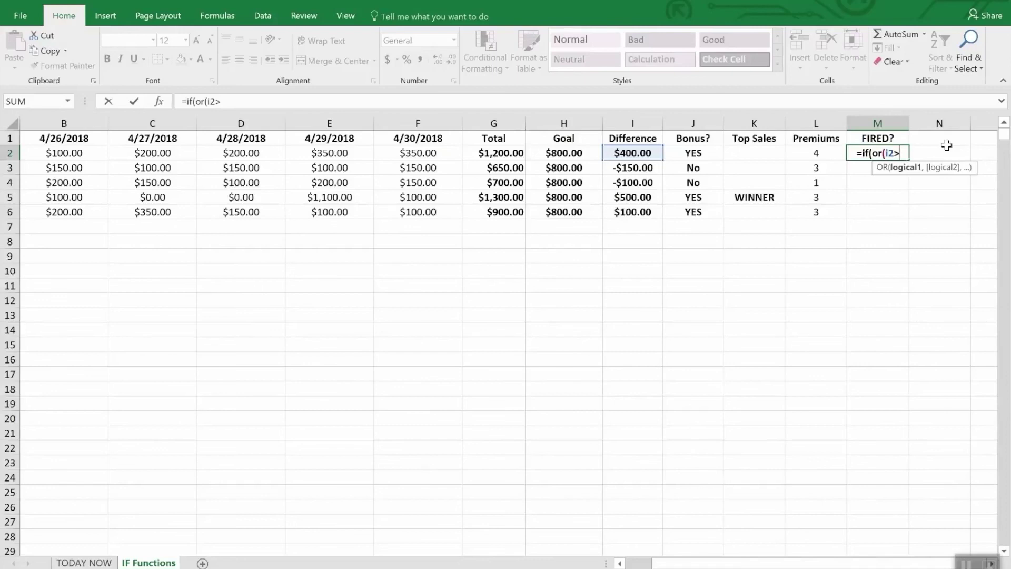
pyautogui.write('=')
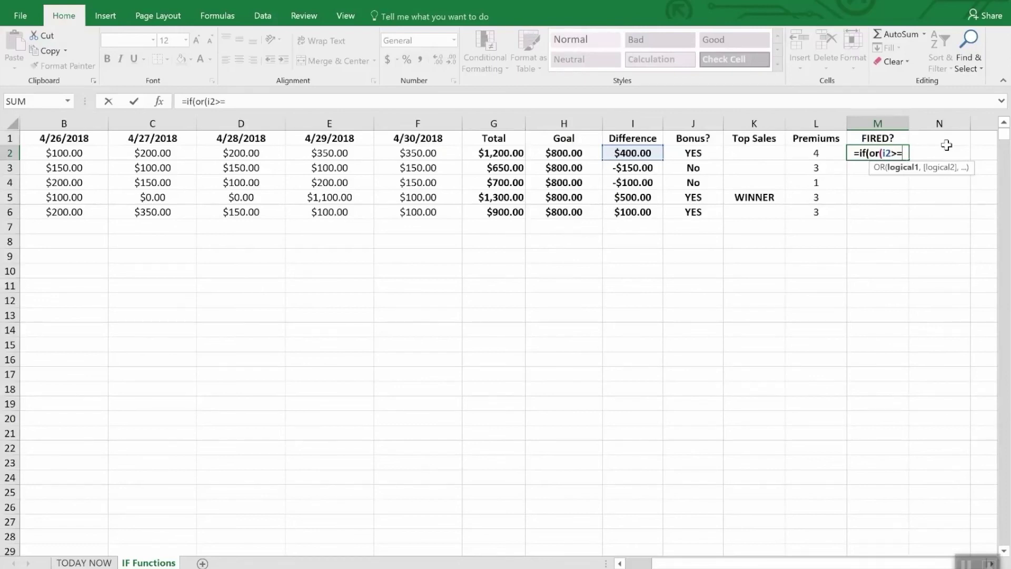
pyautogui.write('0,')
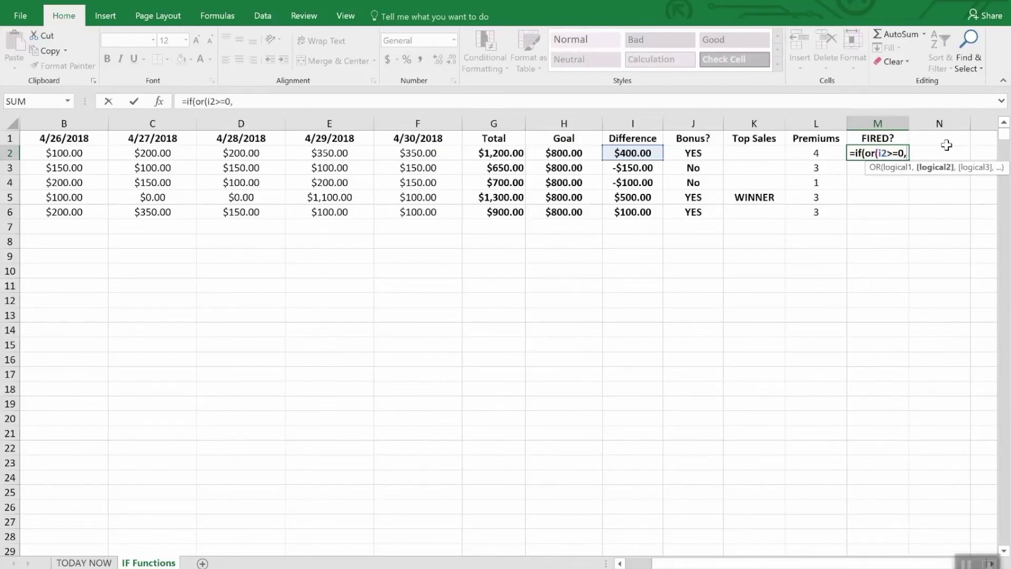
pyautogui.write('l')
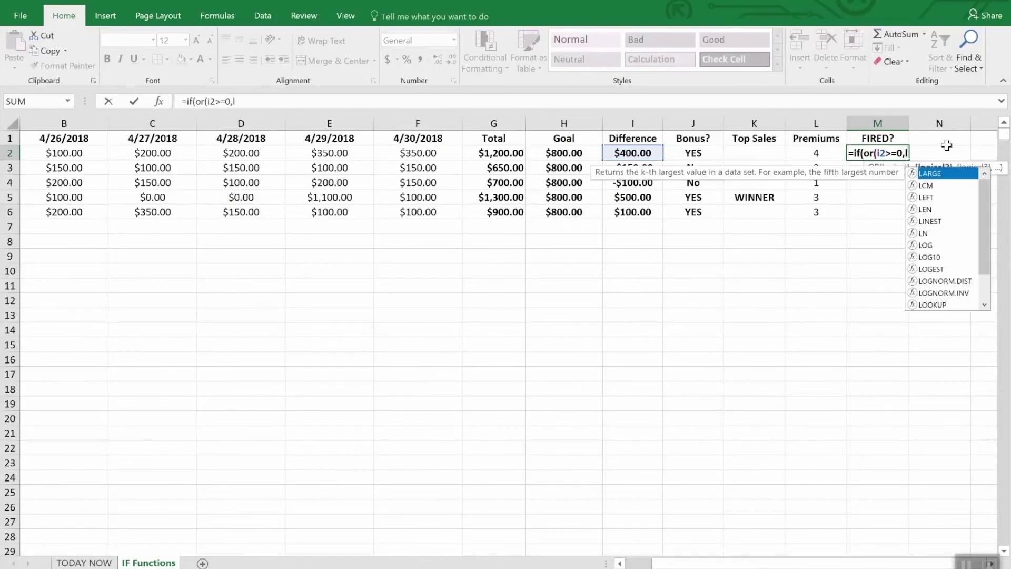
pyautogui.write('2>')
pyautogui.write('2)"')
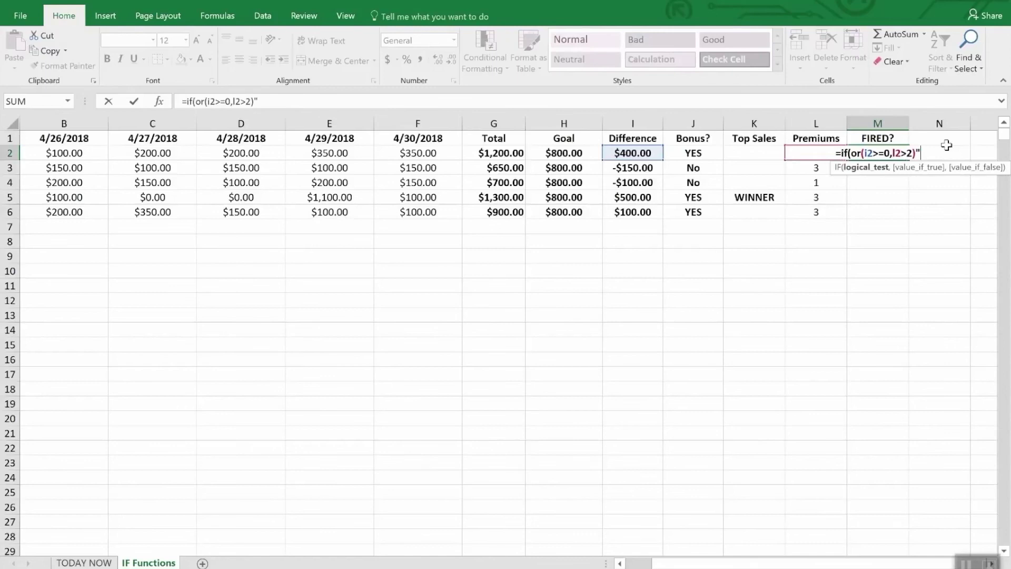
pyautogui.press('BackSpace')
pyautogui.write(',')
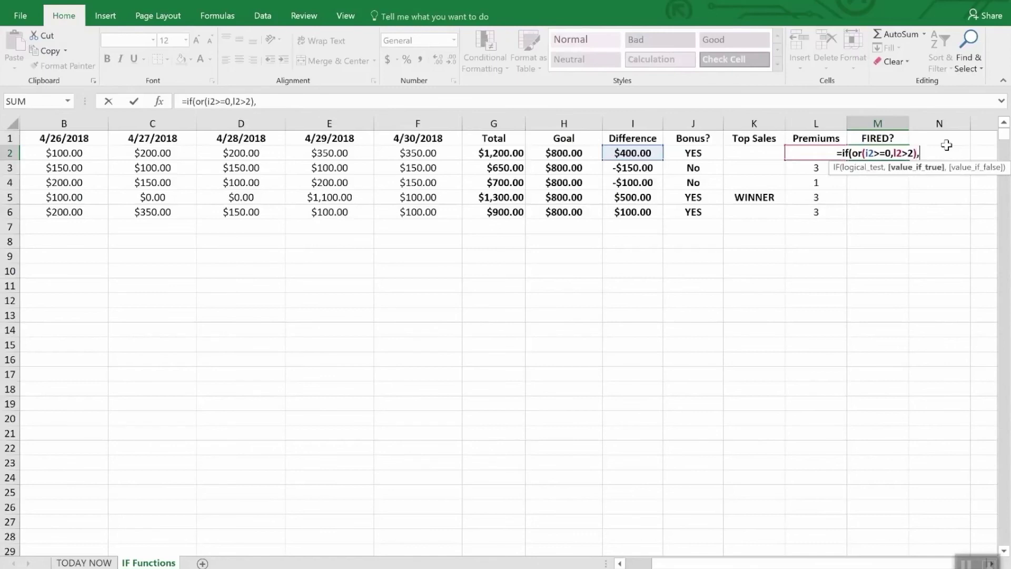
pyautogui.write('"Sa')
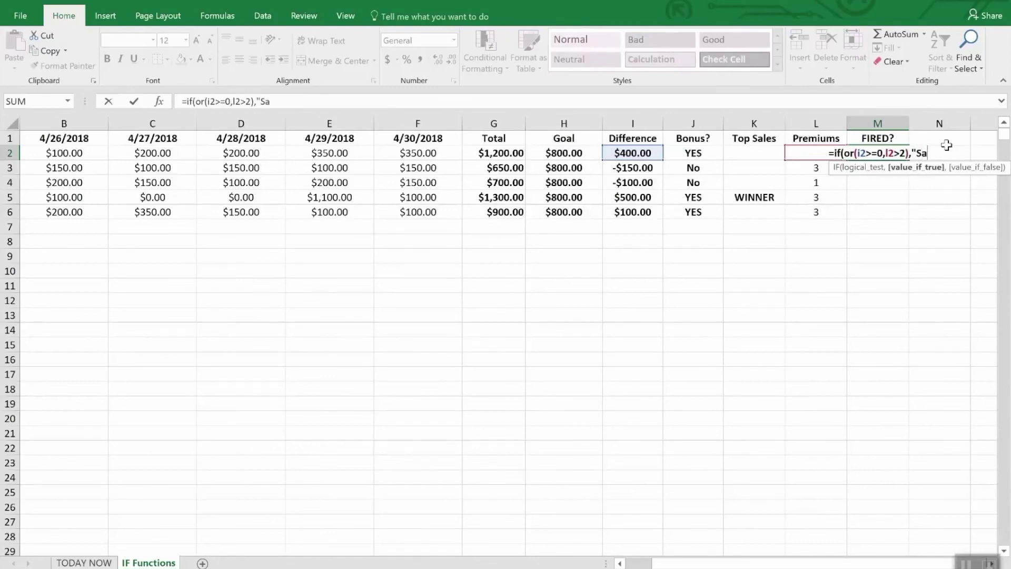
pyautogui.write('fe",')
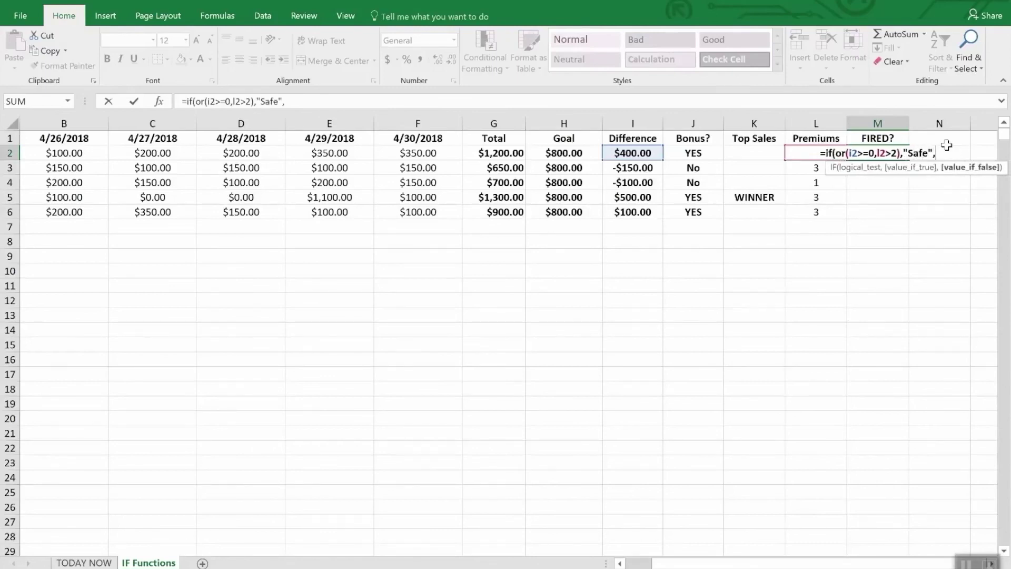
pyautogui.write('"FIRED"')
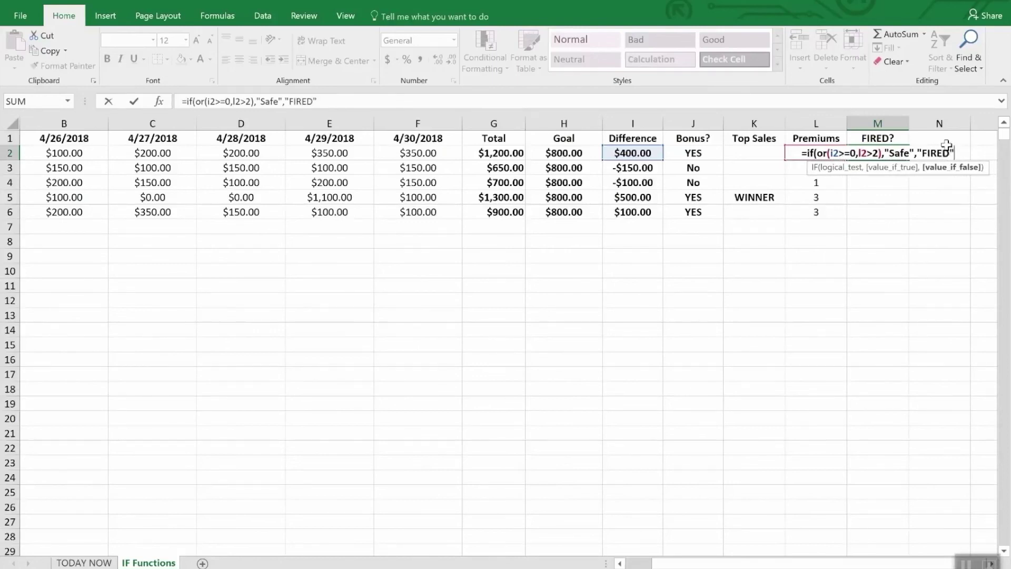
pyautogui.write(')')
pyautogui.press('Return')
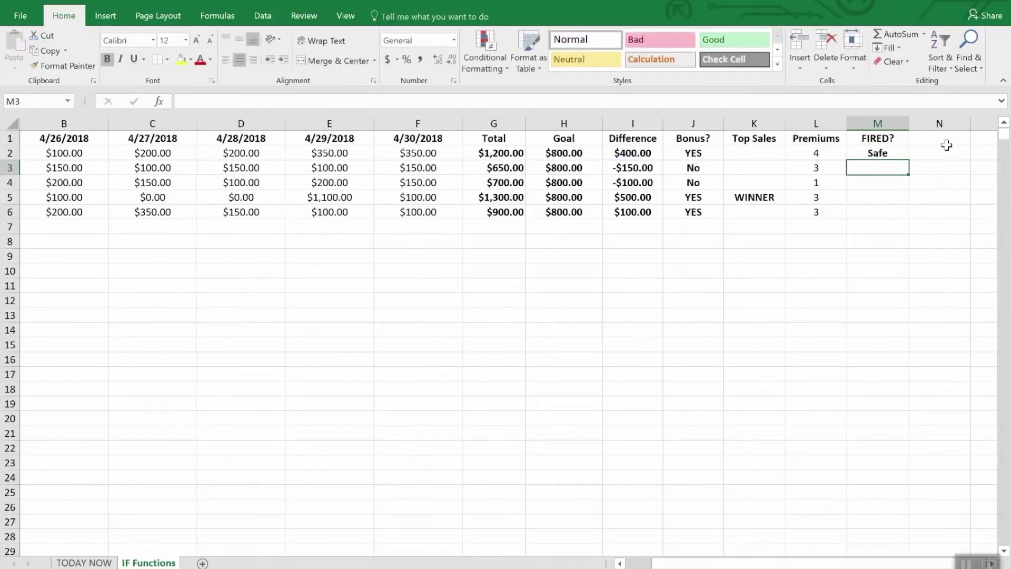
# - Fill the FIRED? formula from M2 down through M6 and check the Difference and Premiums cells in row 4
pyautogui.press('Down')
pyautogui.press('Up')
pyautogui.press('Up')
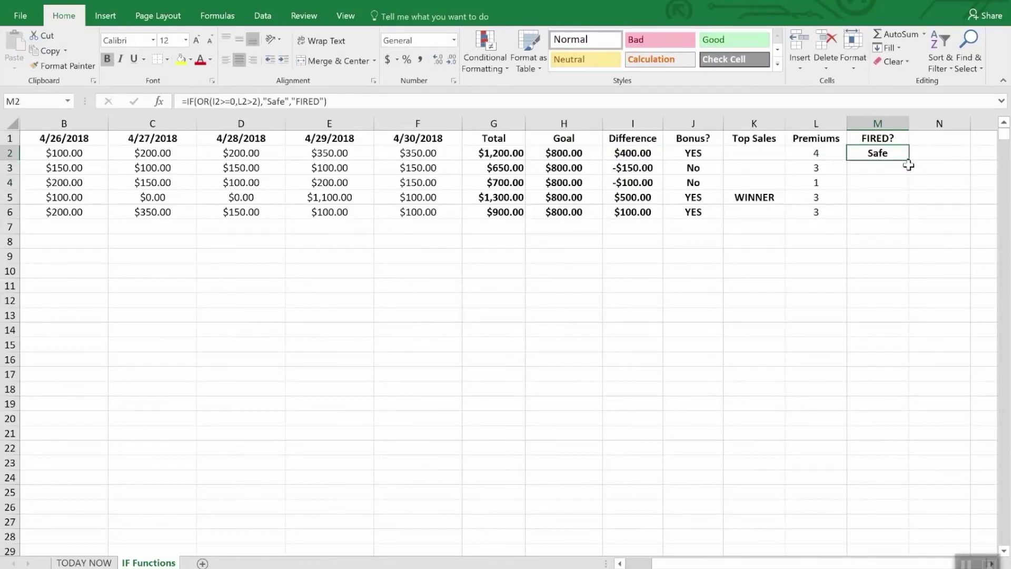
pyautogui.moveTo(905, 158); pyautogui.dragTo(902, 213)
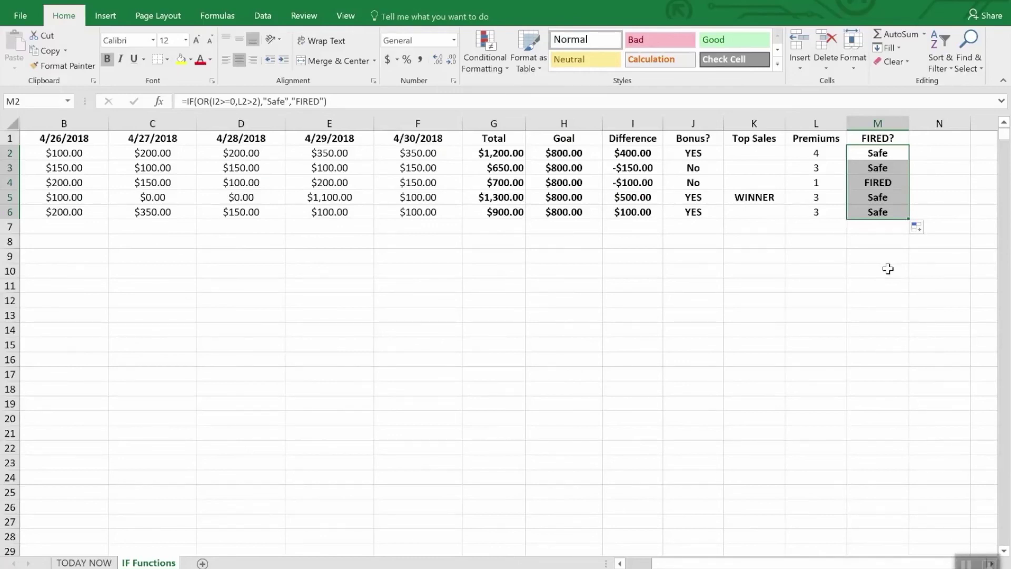
pyautogui.click(629, 185)
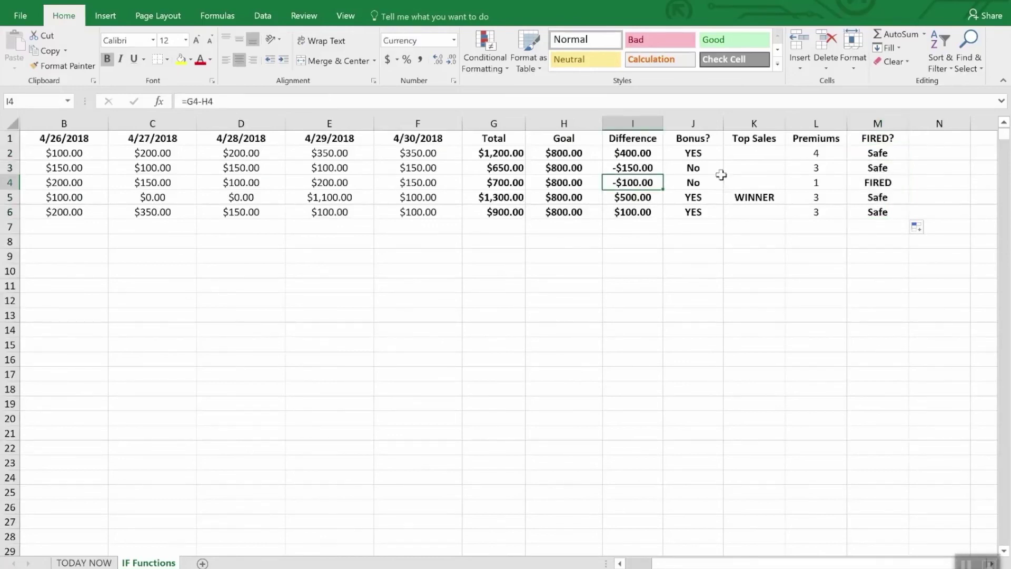
pyautogui.click(820, 181)
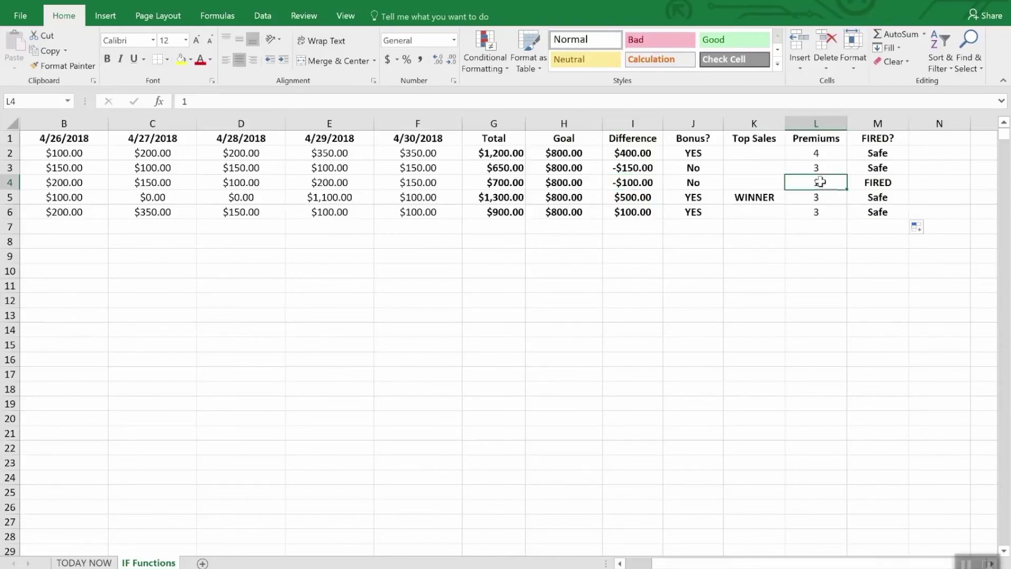